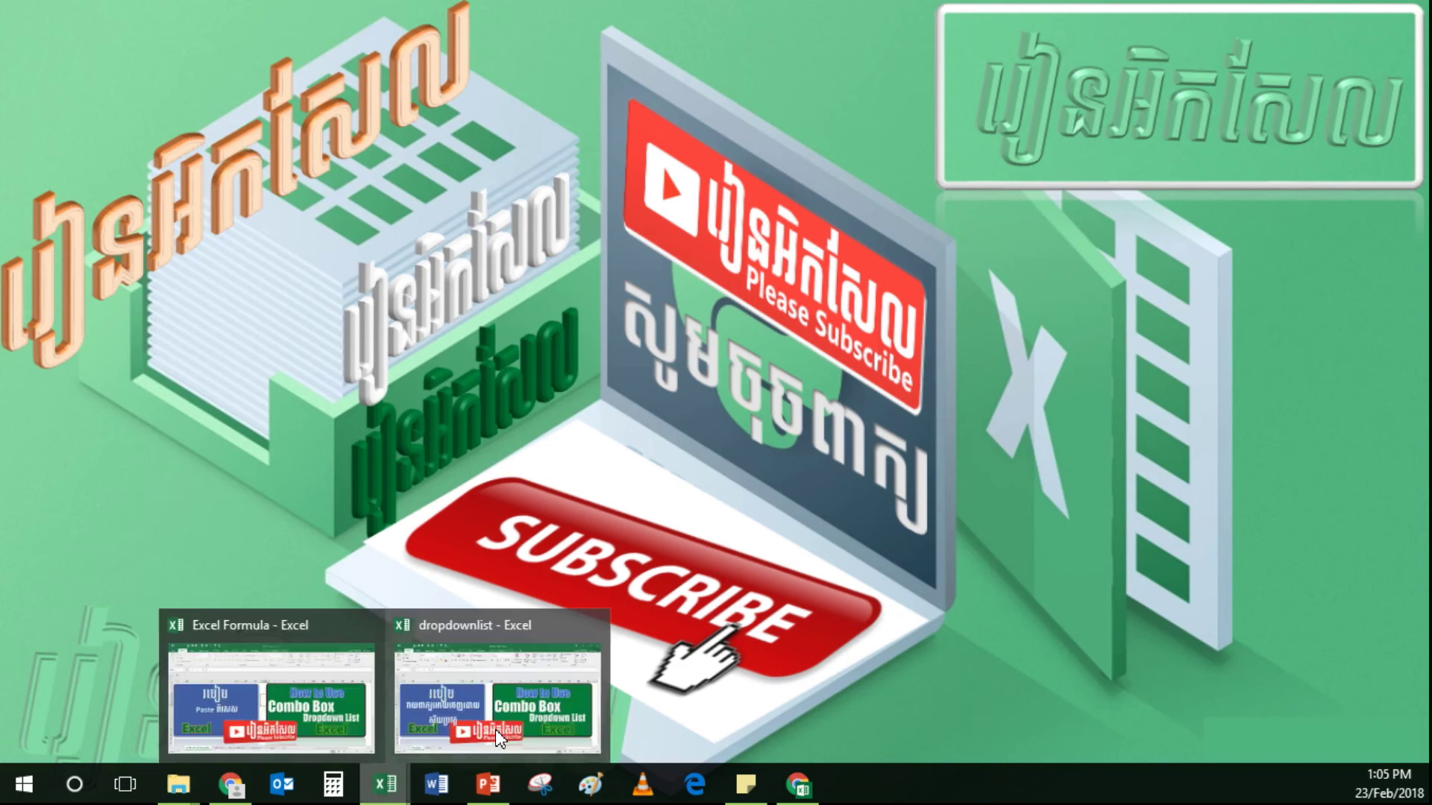
# - Bring the dropdownlist workbook to the front from the taskbar
pyautogui.click(478, 701)
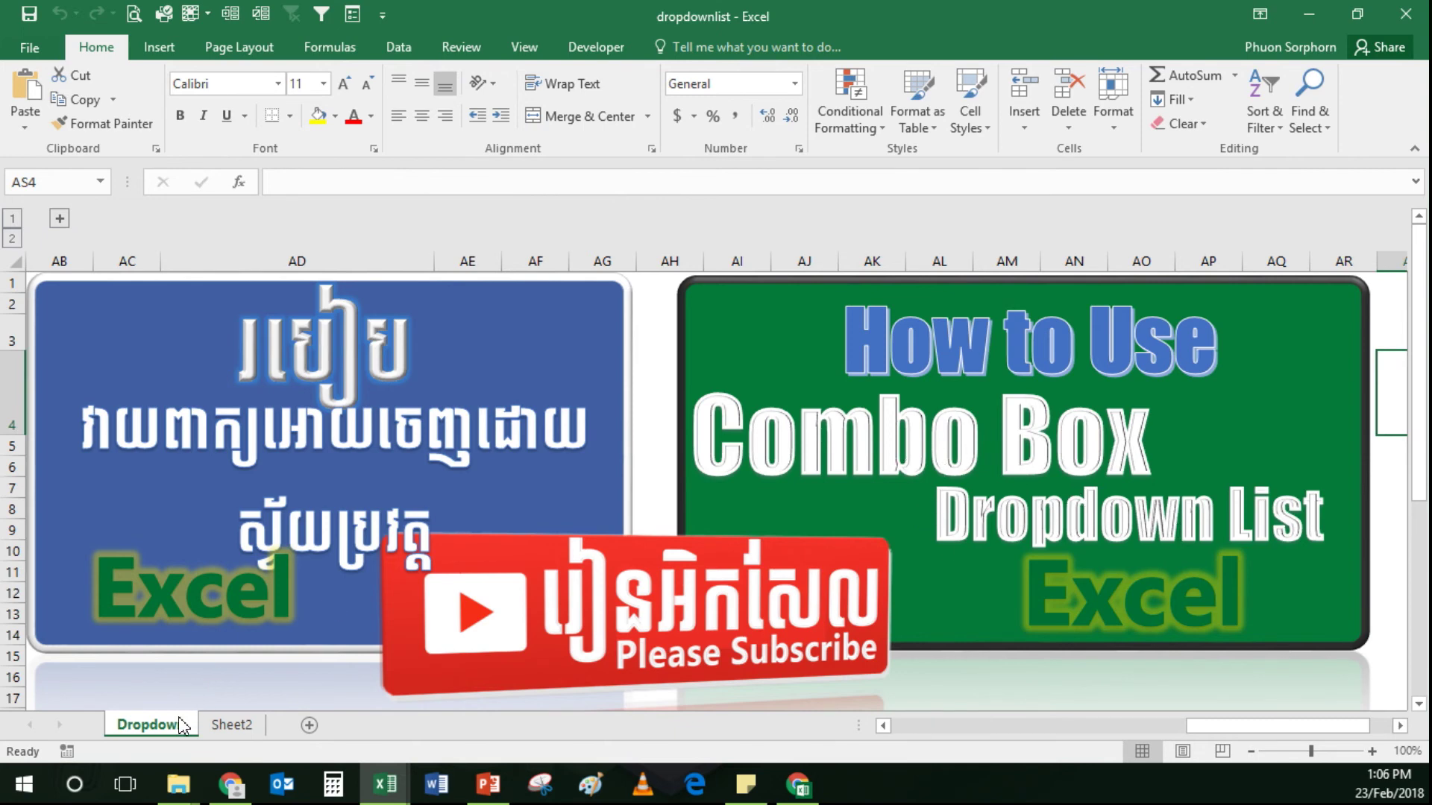
# - Switch to Sheet2 and try editing cell C7
pyautogui.click(232, 726)
pyautogui.click(212, 367)
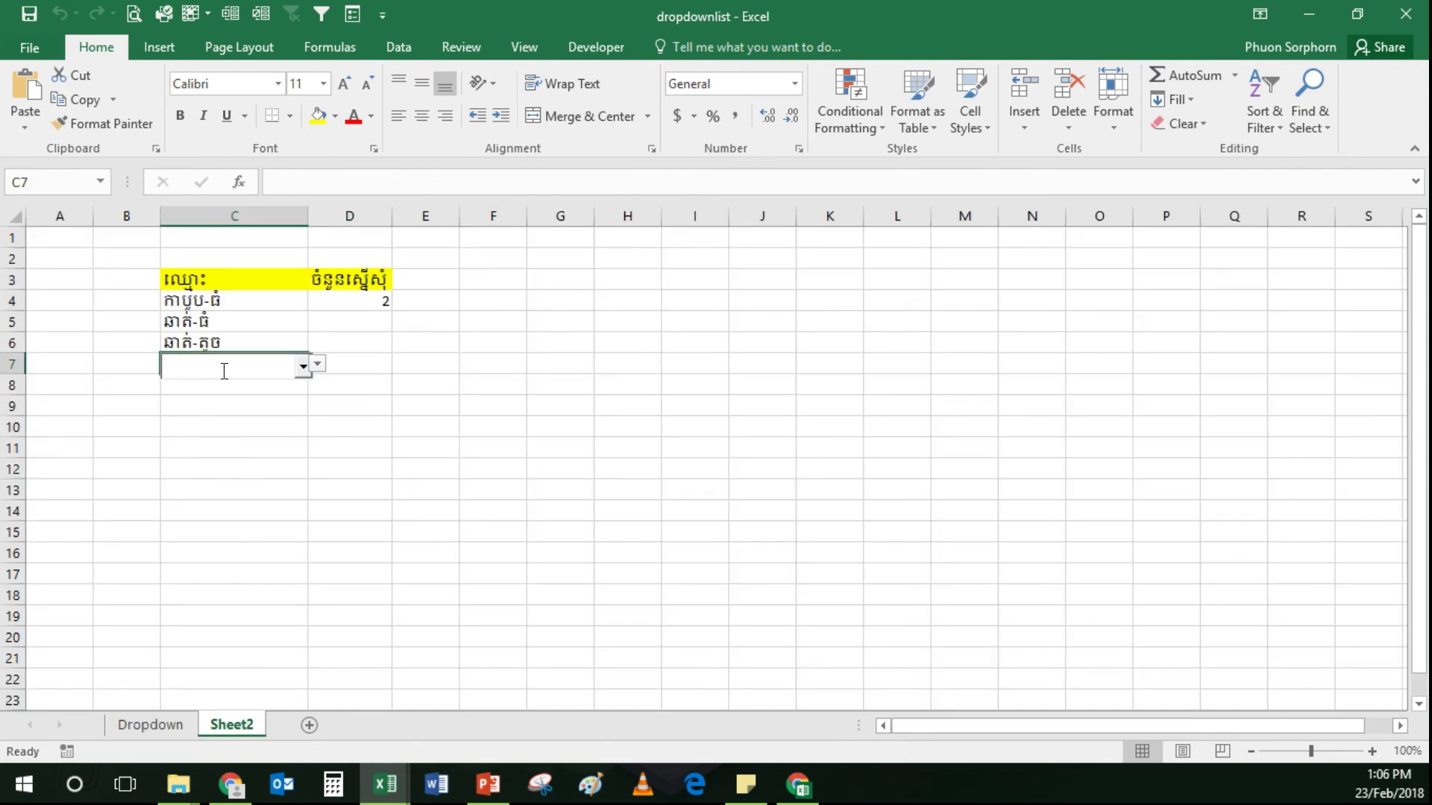
pyautogui.doubleClick(224, 367)
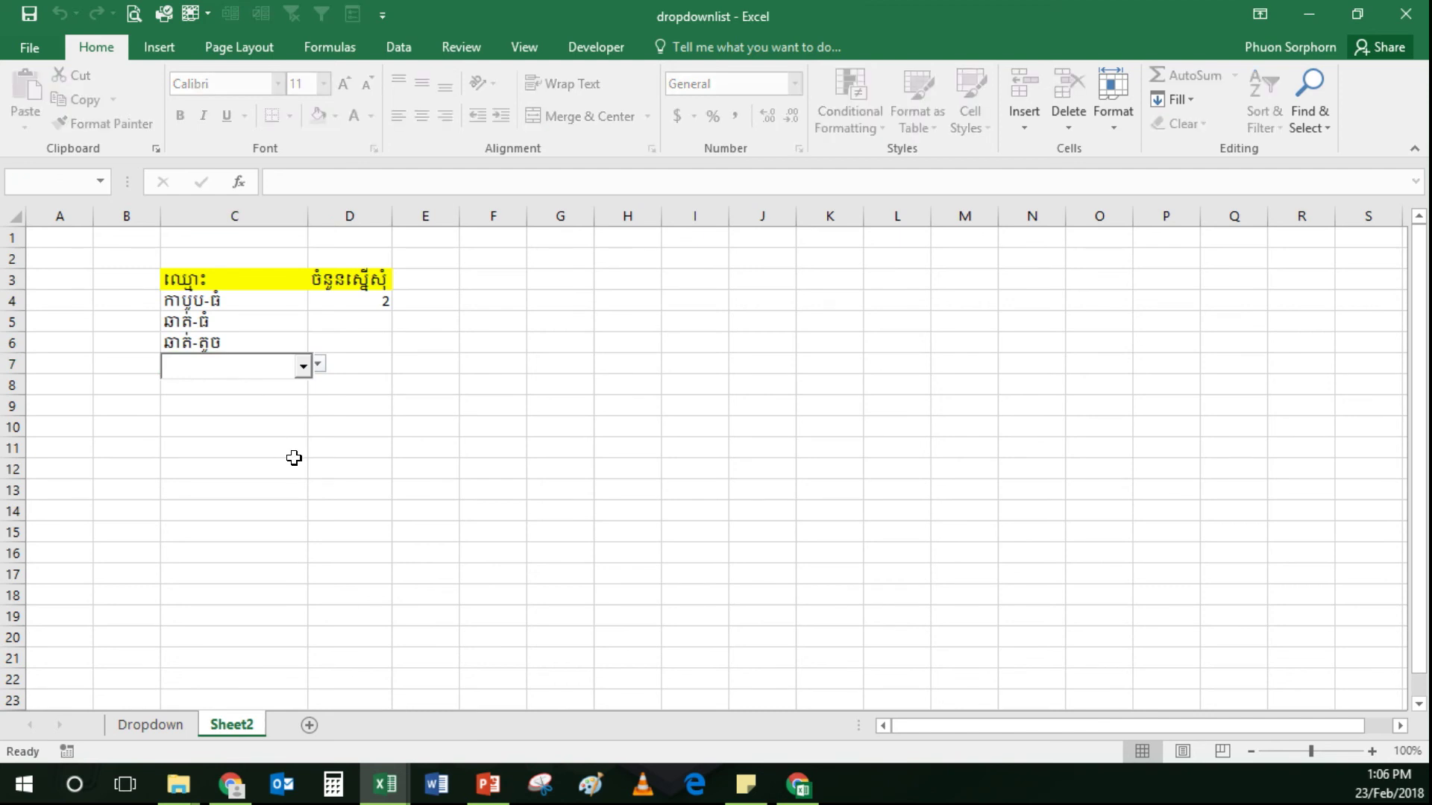
pyautogui.click(289, 445)
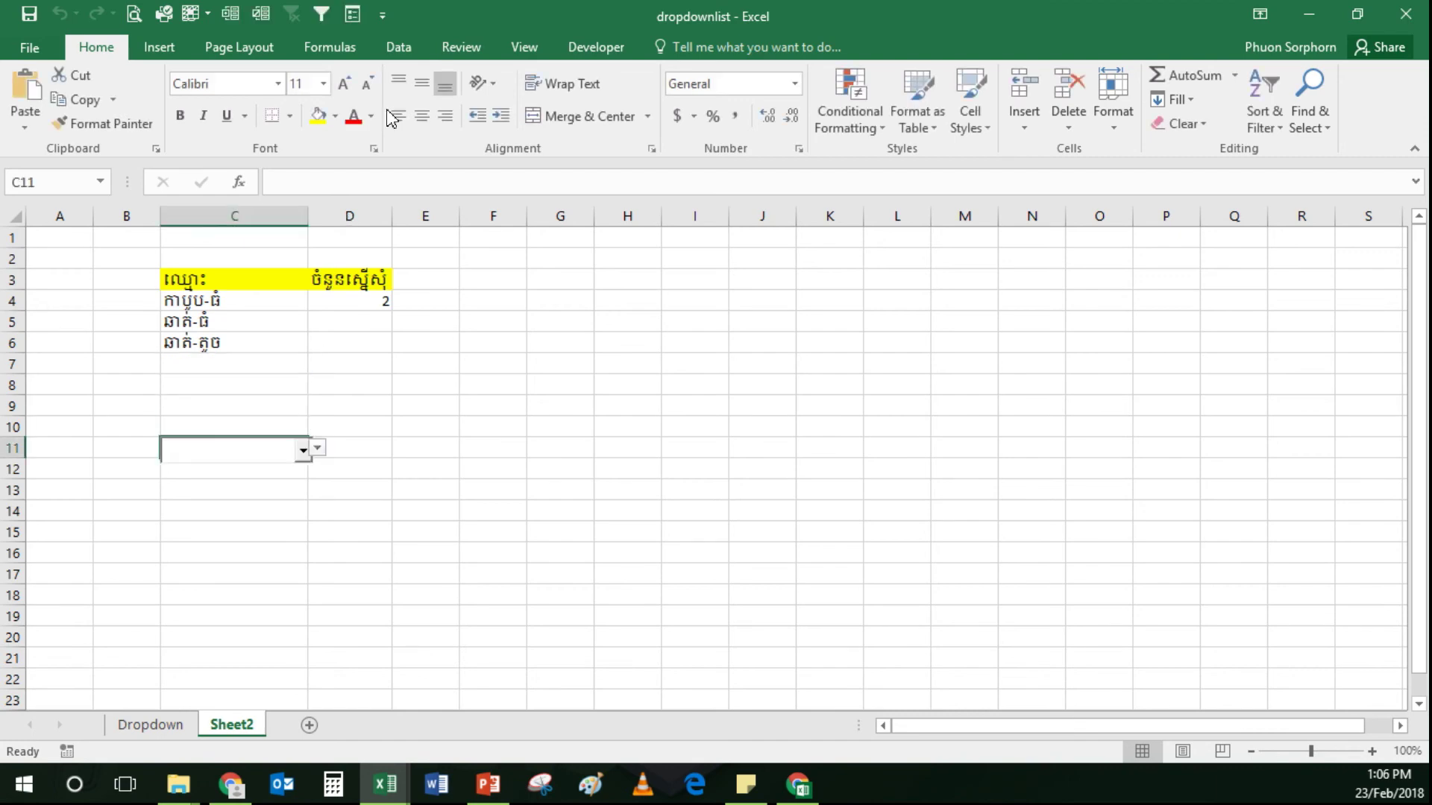
# - Turn on Design Mode and move the combo box down to around D13:E14
pyautogui.click(575, 49)
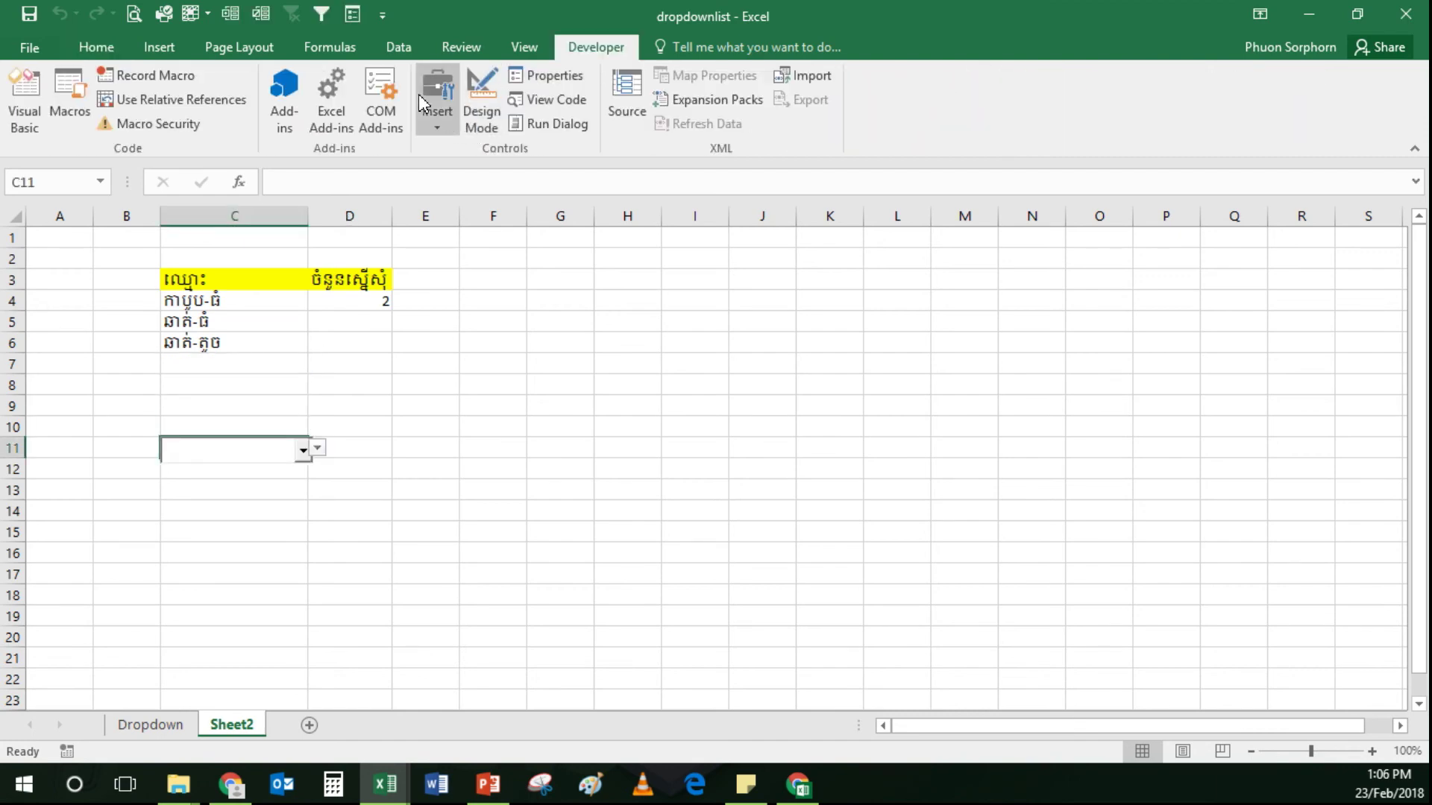
pyautogui.click(482, 101)
pyautogui.moveTo(234, 450); pyautogui.dragTo(368, 502)
pyautogui.click(256, 384)
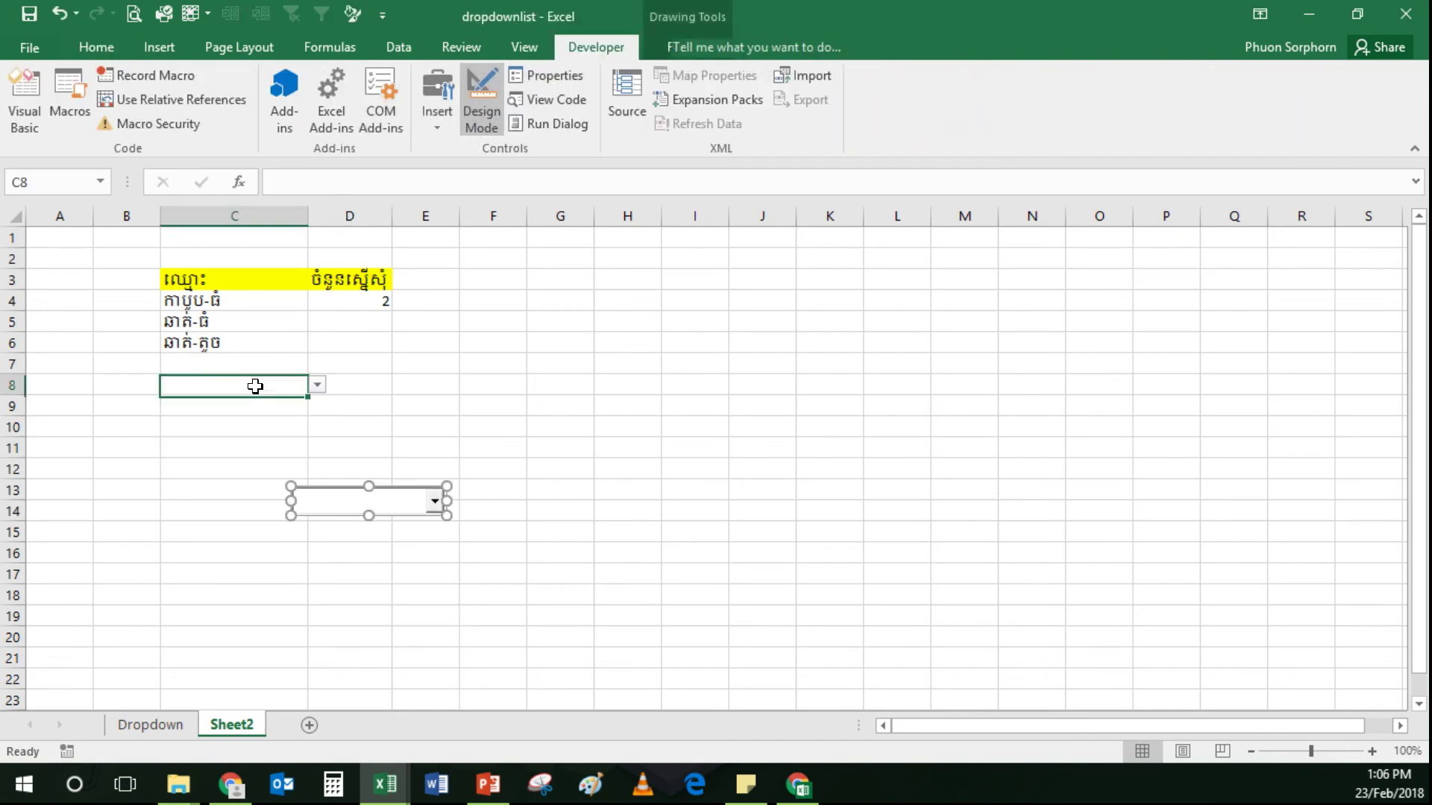
# - Pick ខ្មៅដៃ-តូច for C7 from its validation dropdown
pyautogui.click(322, 388)
pyautogui.click(223, 340)
pyautogui.click(249, 361)
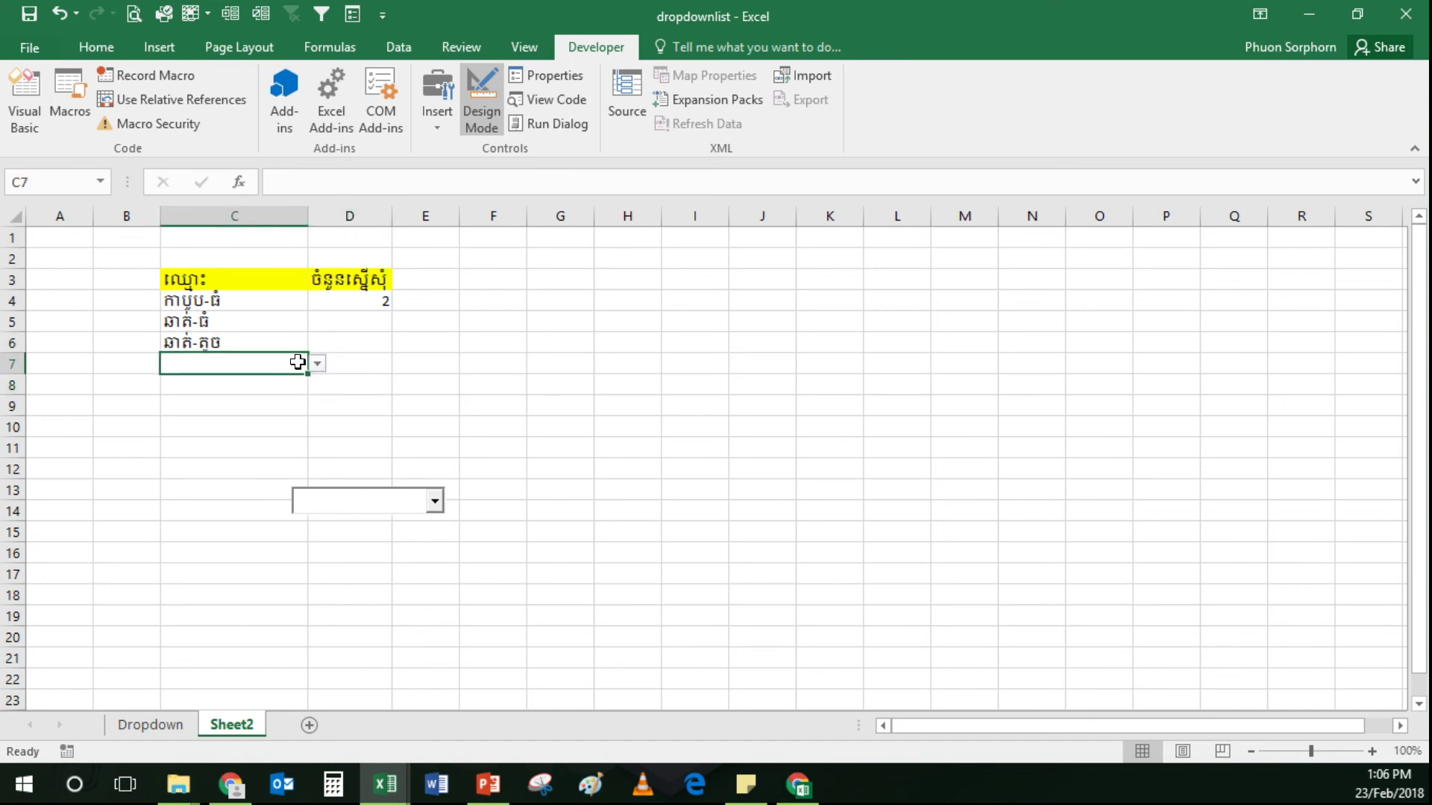
pyautogui.click(317, 363)
pyautogui.click(268, 412)
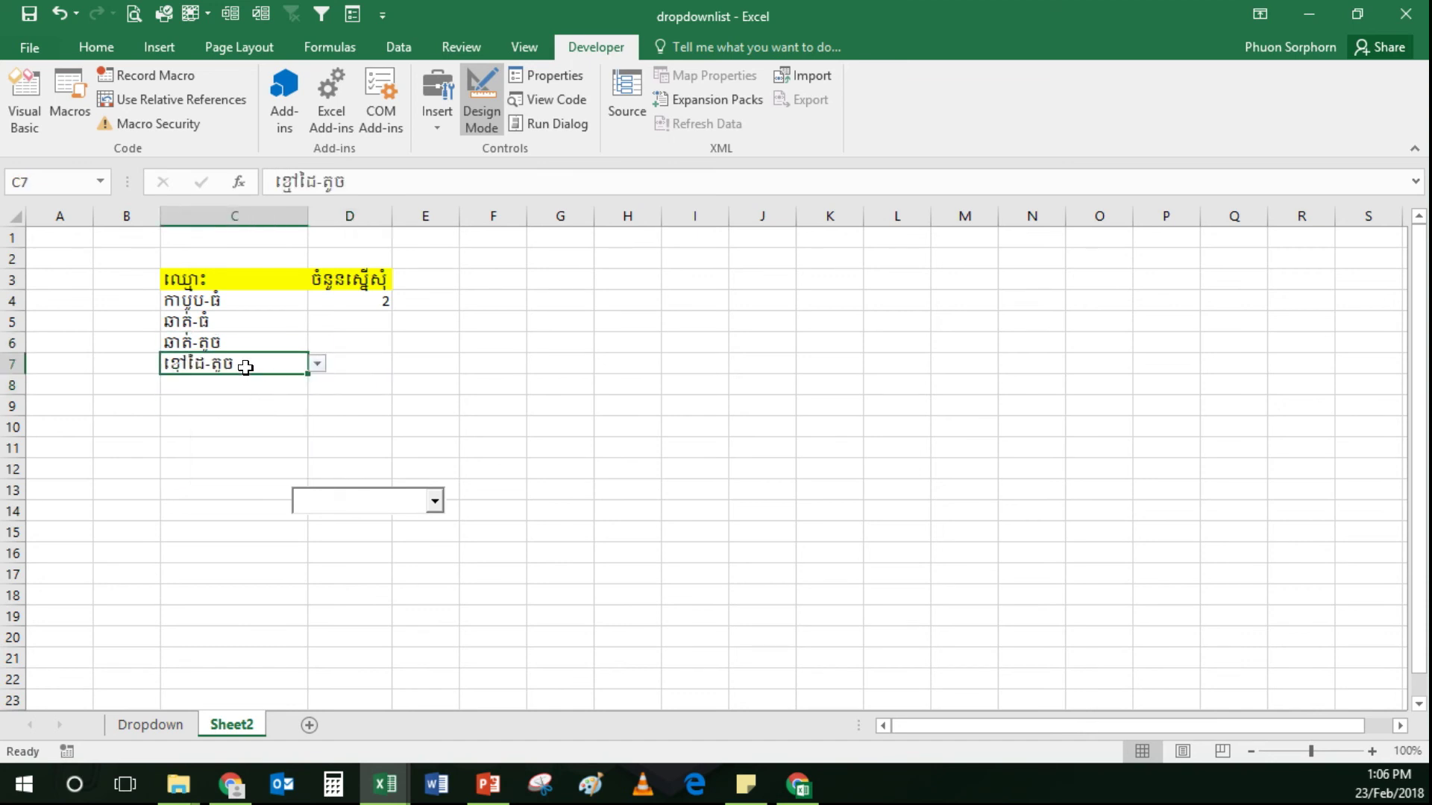
# - Test C8 with an unlisted entry, dismiss the validation error, and close its list unchosen
pyautogui.click(240, 388)
pyautogui.write('ថដថ')
pyautogui.press('Return')
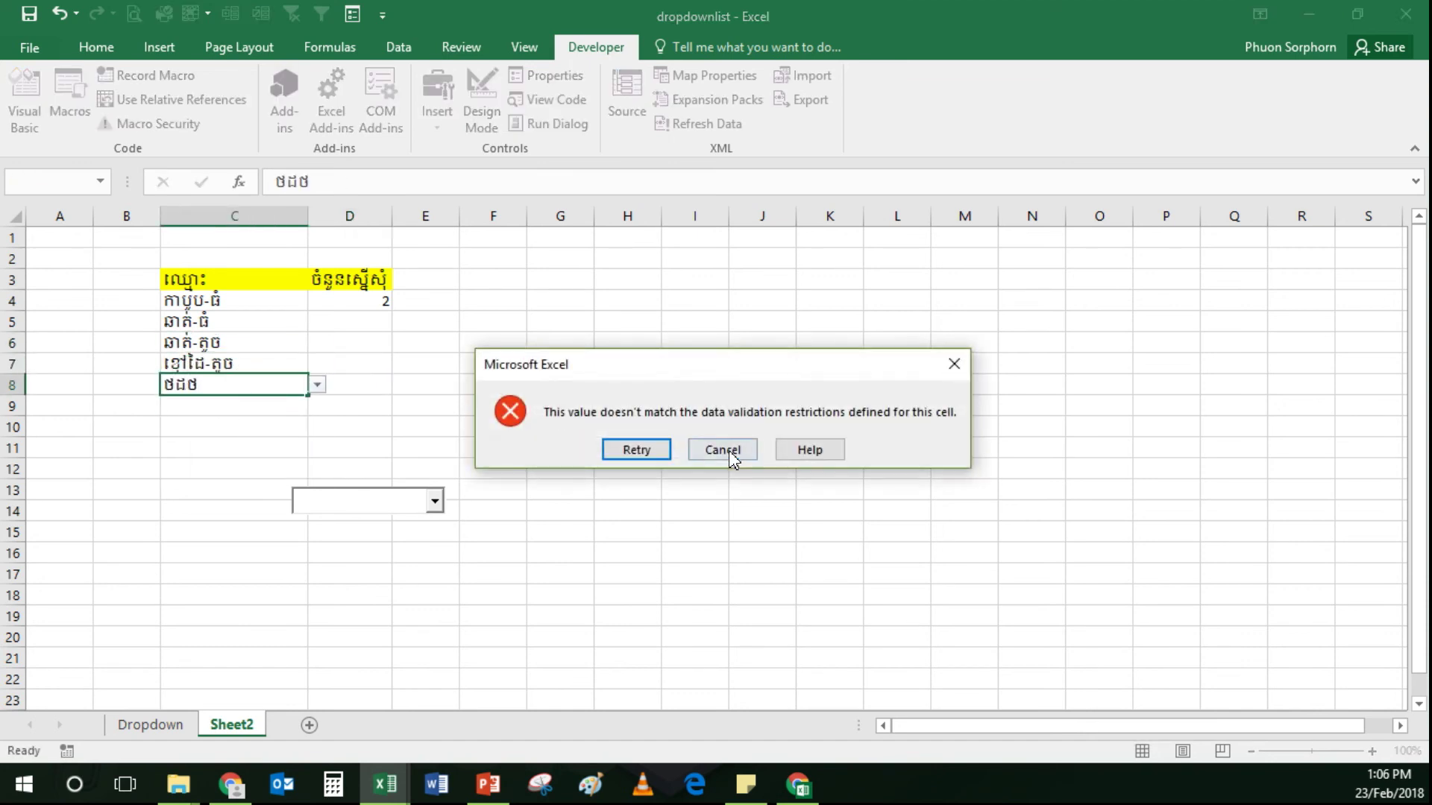
pyautogui.click(721, 448)
pyautogui.click(317, 385)
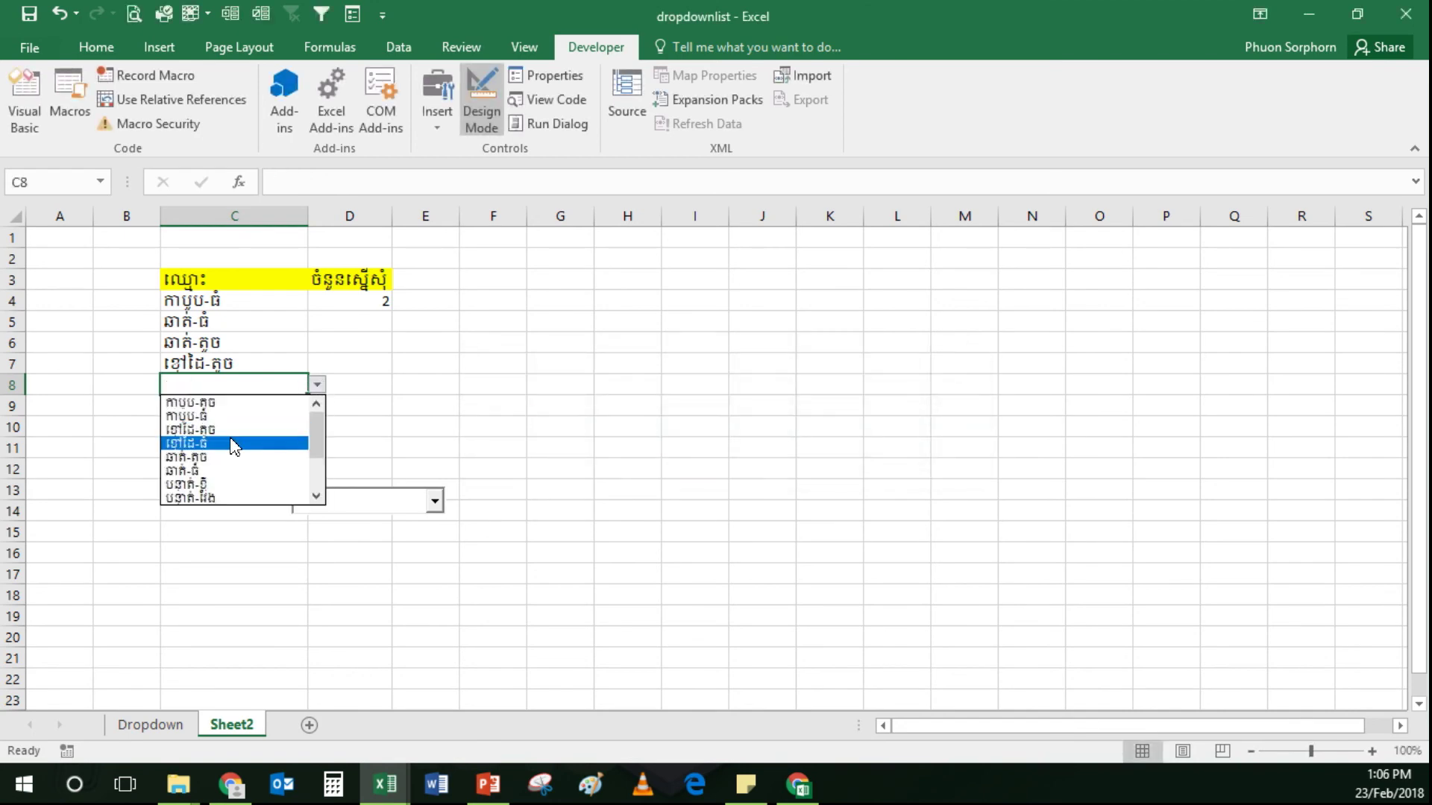
pyautogui.press('Escape')
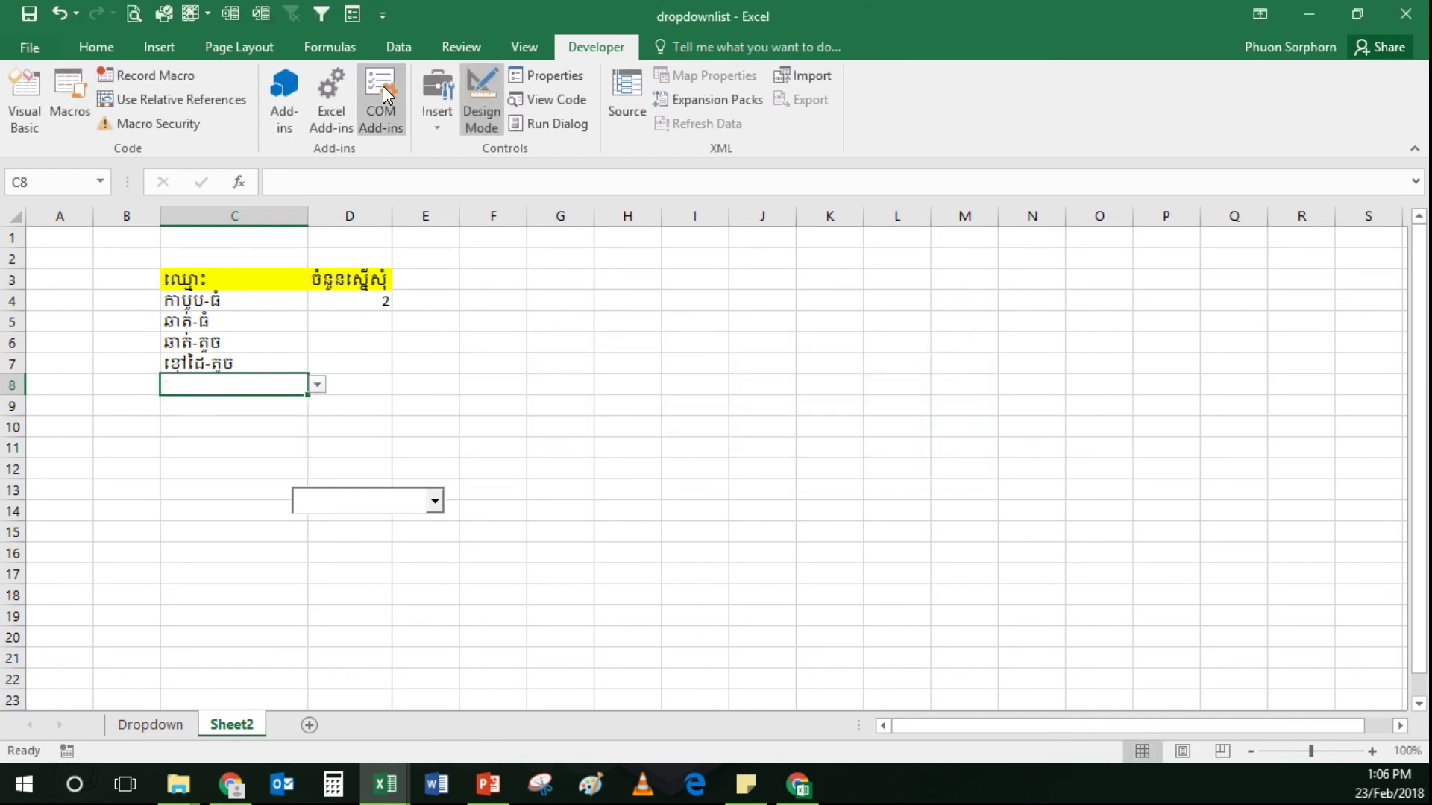
# - Pick ខ្មៅដៃ-តូច for C9 from its dropdown list
pyautogui.click(398, 46)
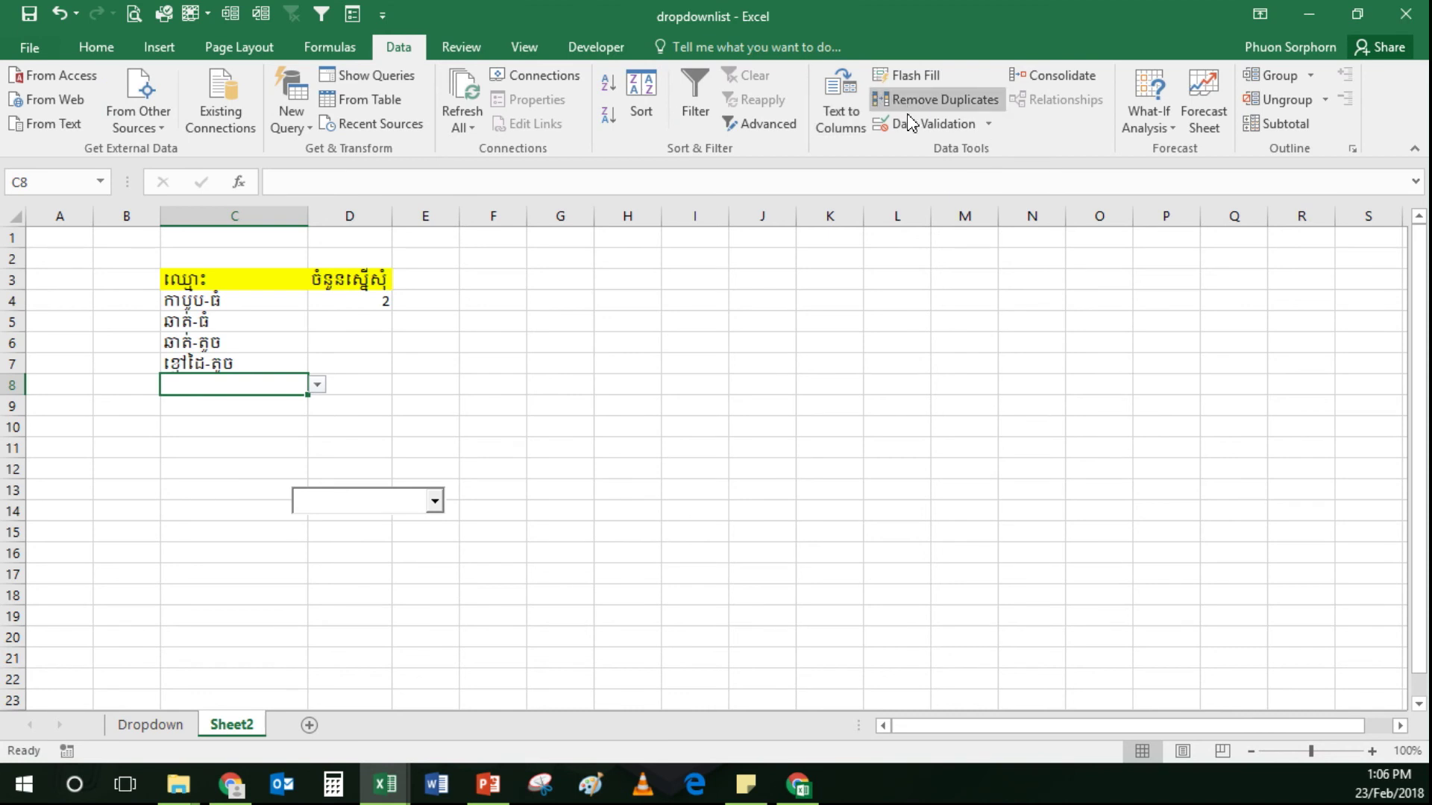
pyautogui.click(262, 409)
pyautogui.click(317, 406)
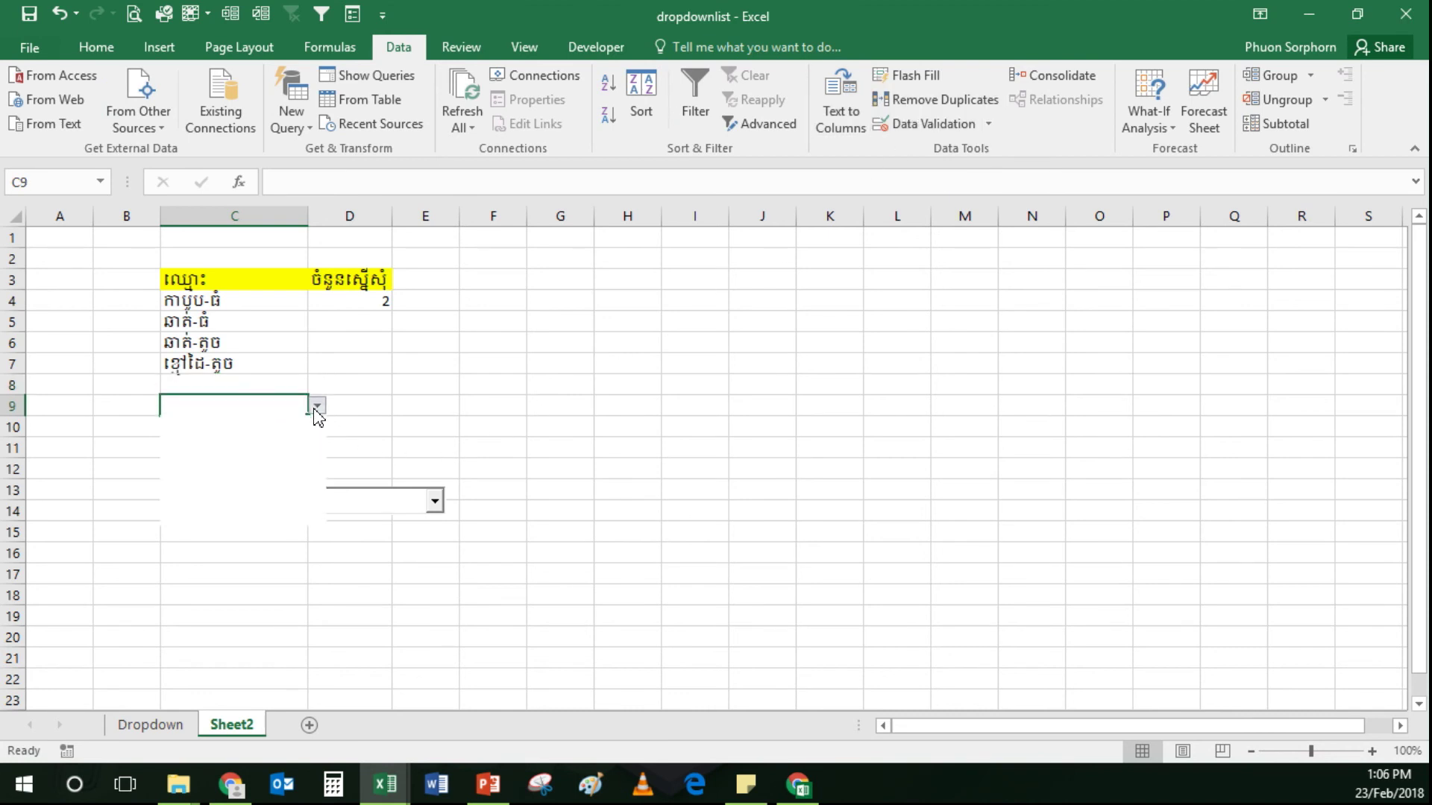
pyautogui.click(261, 456)
# - Move the combo box onto C10–D11 and turn off Design Mode
pyautogui.click(441, 379)
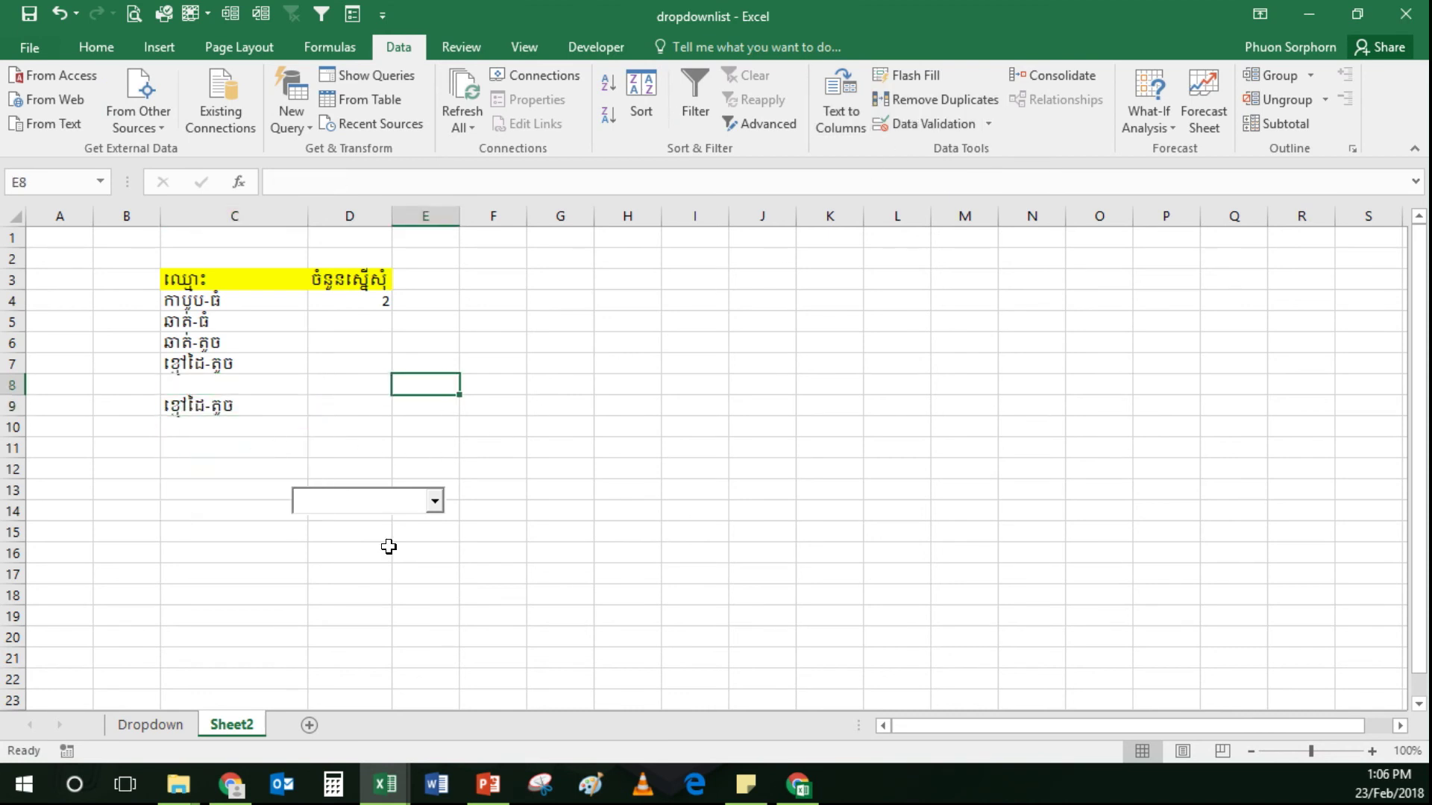
pyautogui.moveTo(374, 492); pyautogui.dragTo(226, 418)
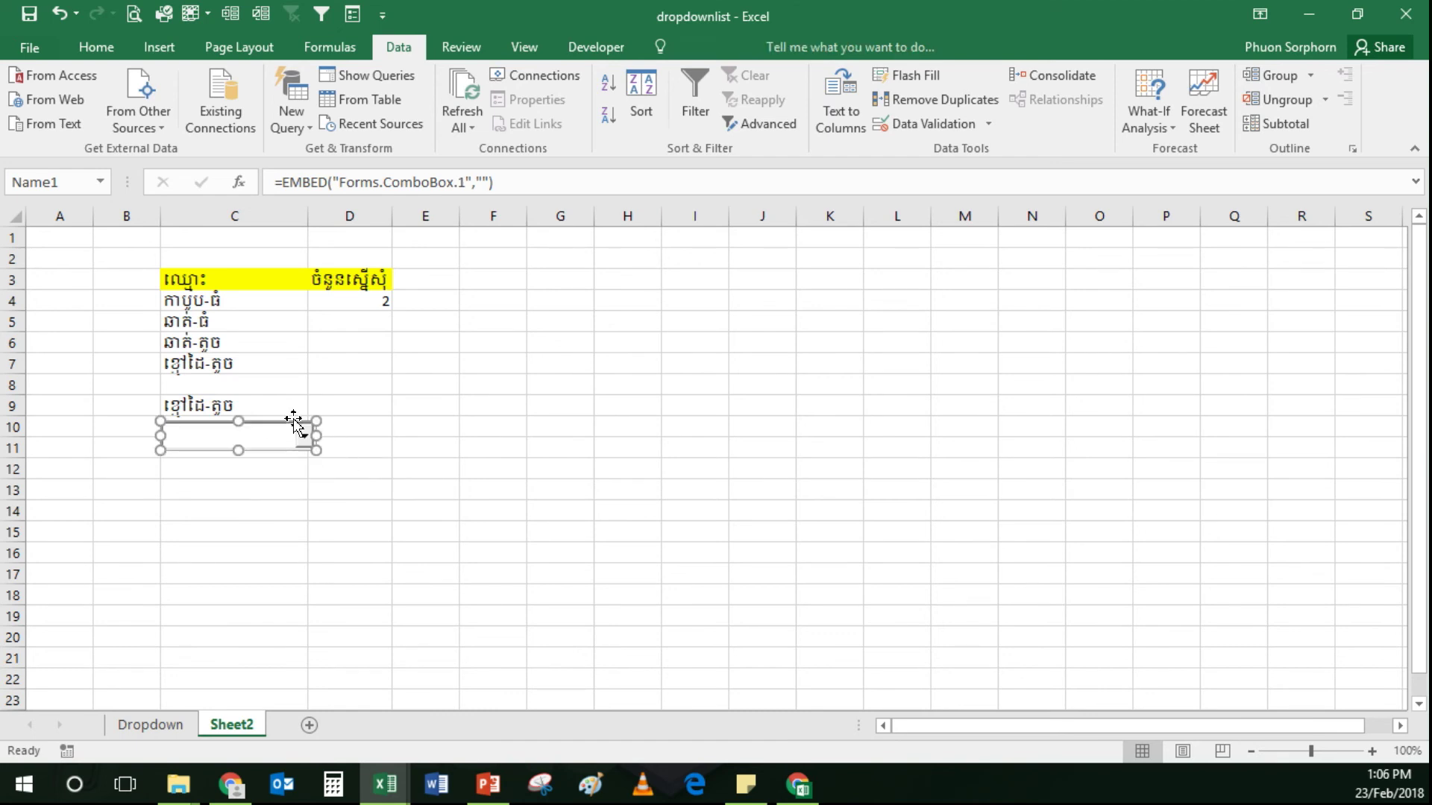
pyautogui.click(446, 403)
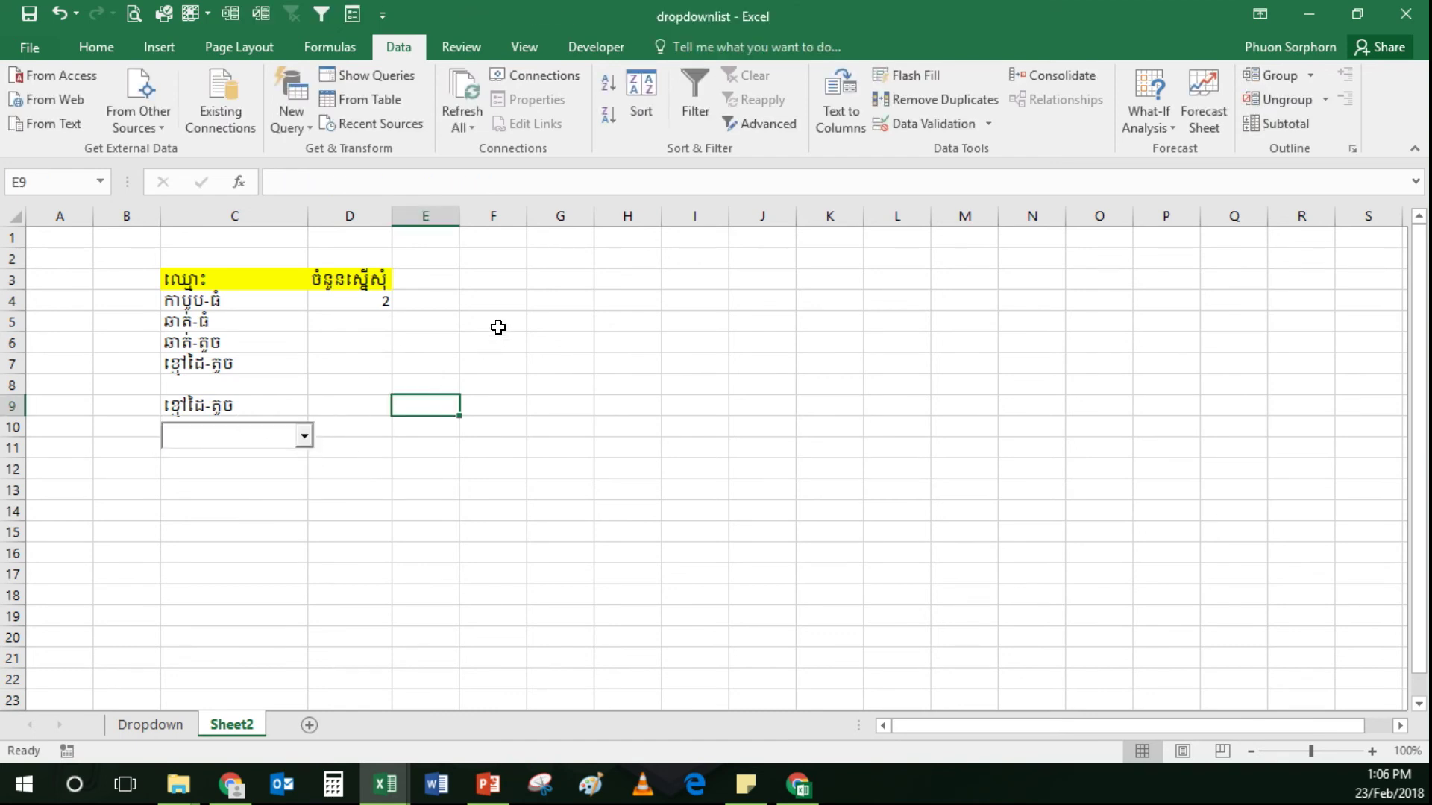
pyautogui.click(595, 47)
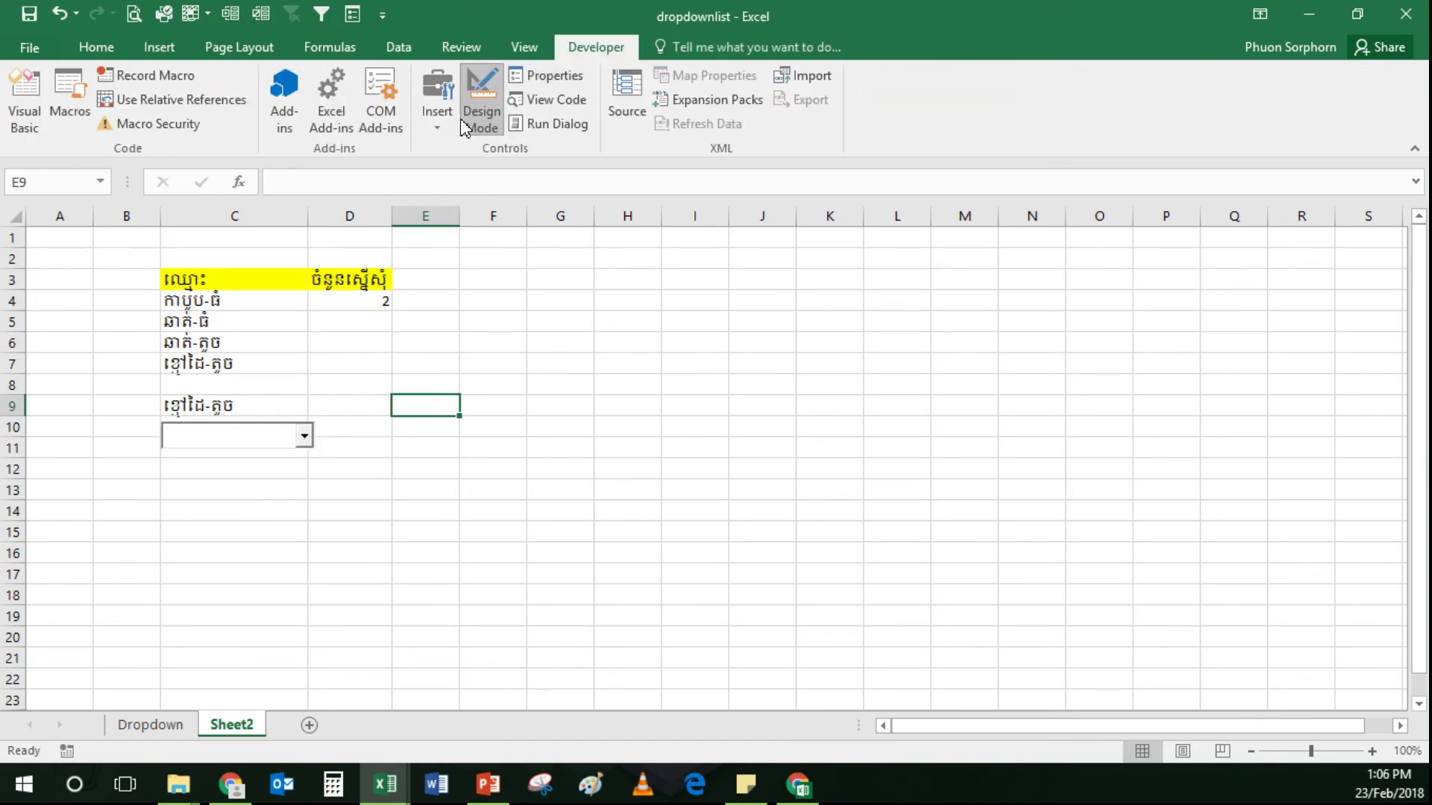
pyautogui.click(302, 486)
# - Use the combo box to autocomplete ឆាត់-តូច in C10 and ខ្មៅដៃ-តូច in C11
pyautogui.click(243, 429)
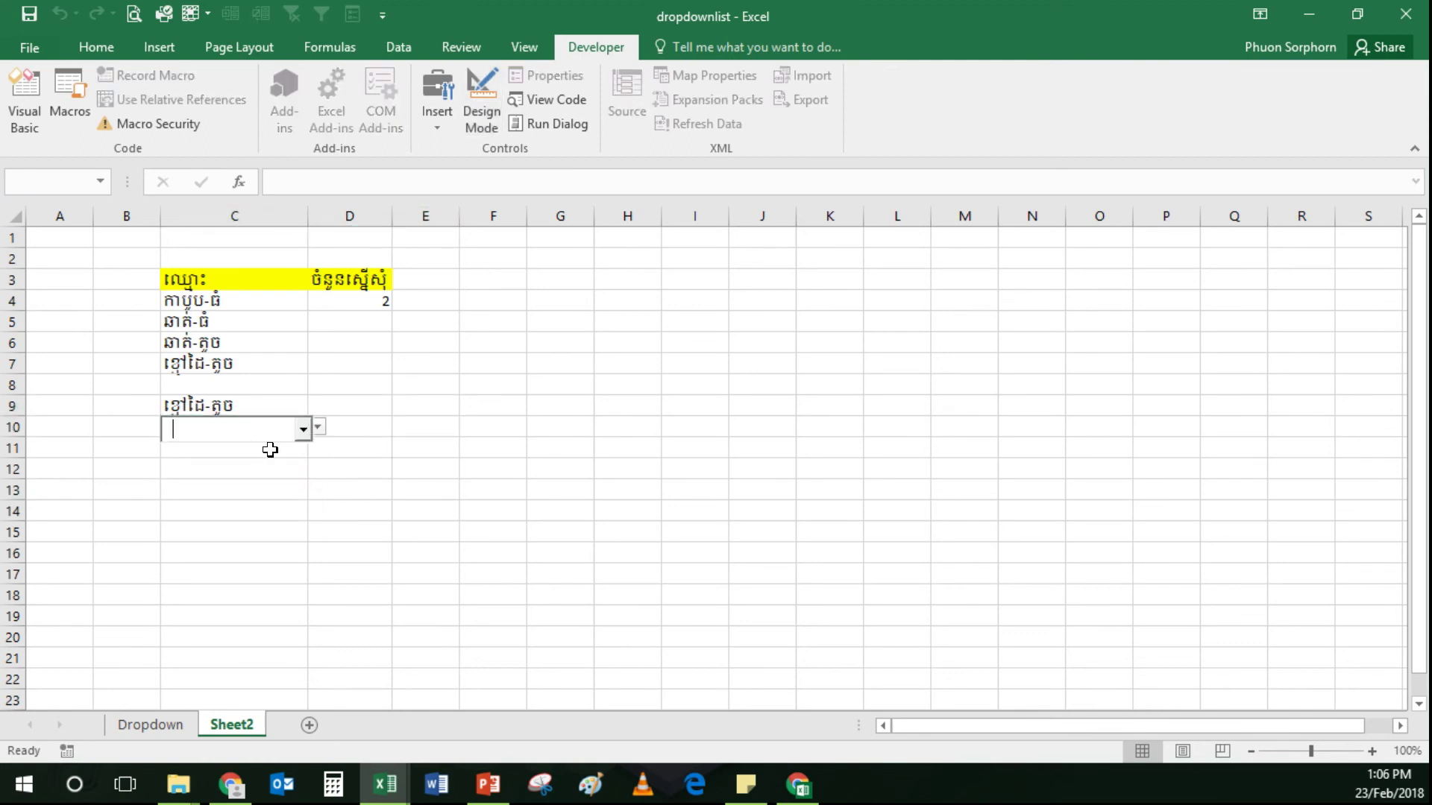
pyautogui.press('Down')
pyautogui.press('Down')
pyautogui.press('Down')
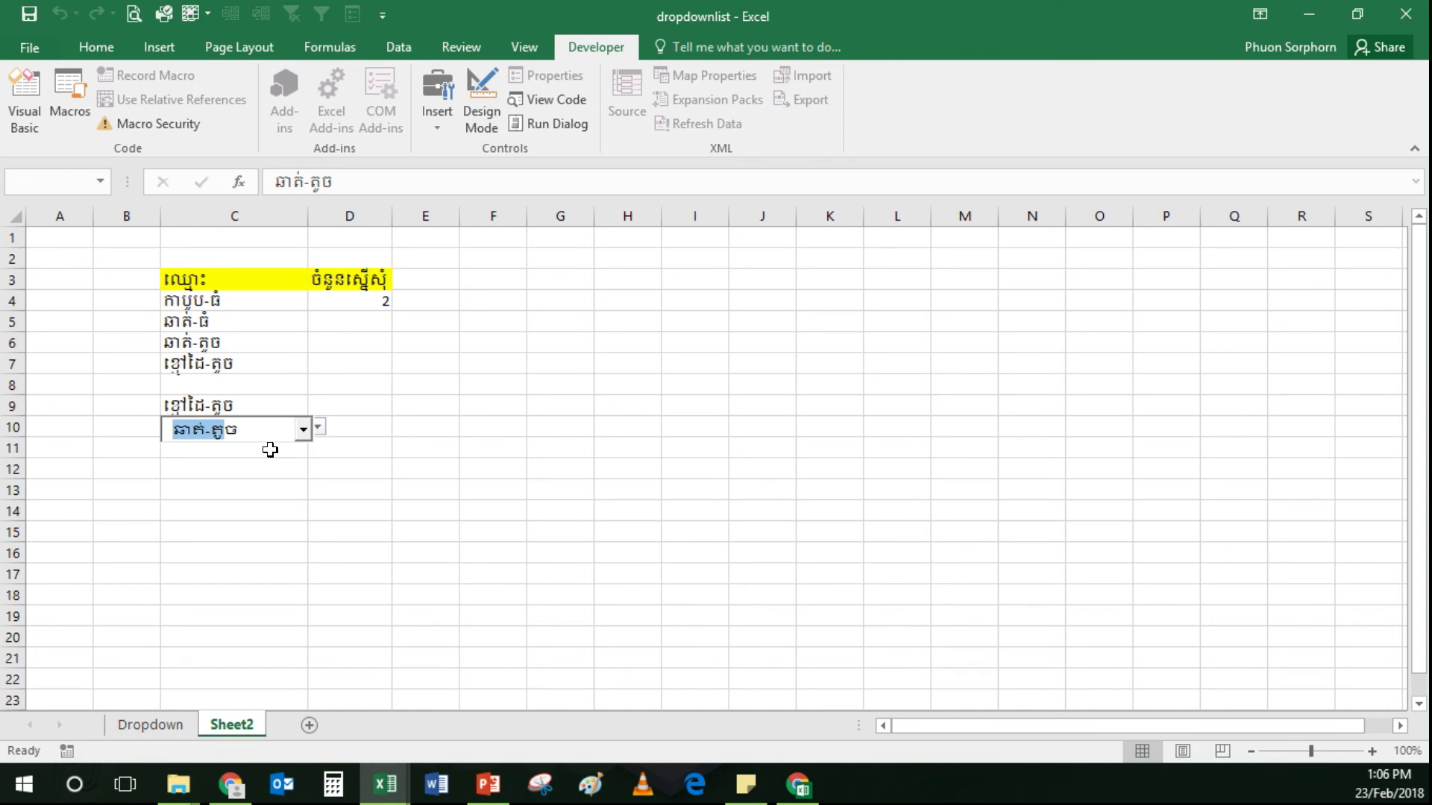
pyautogui.click(483, 597)
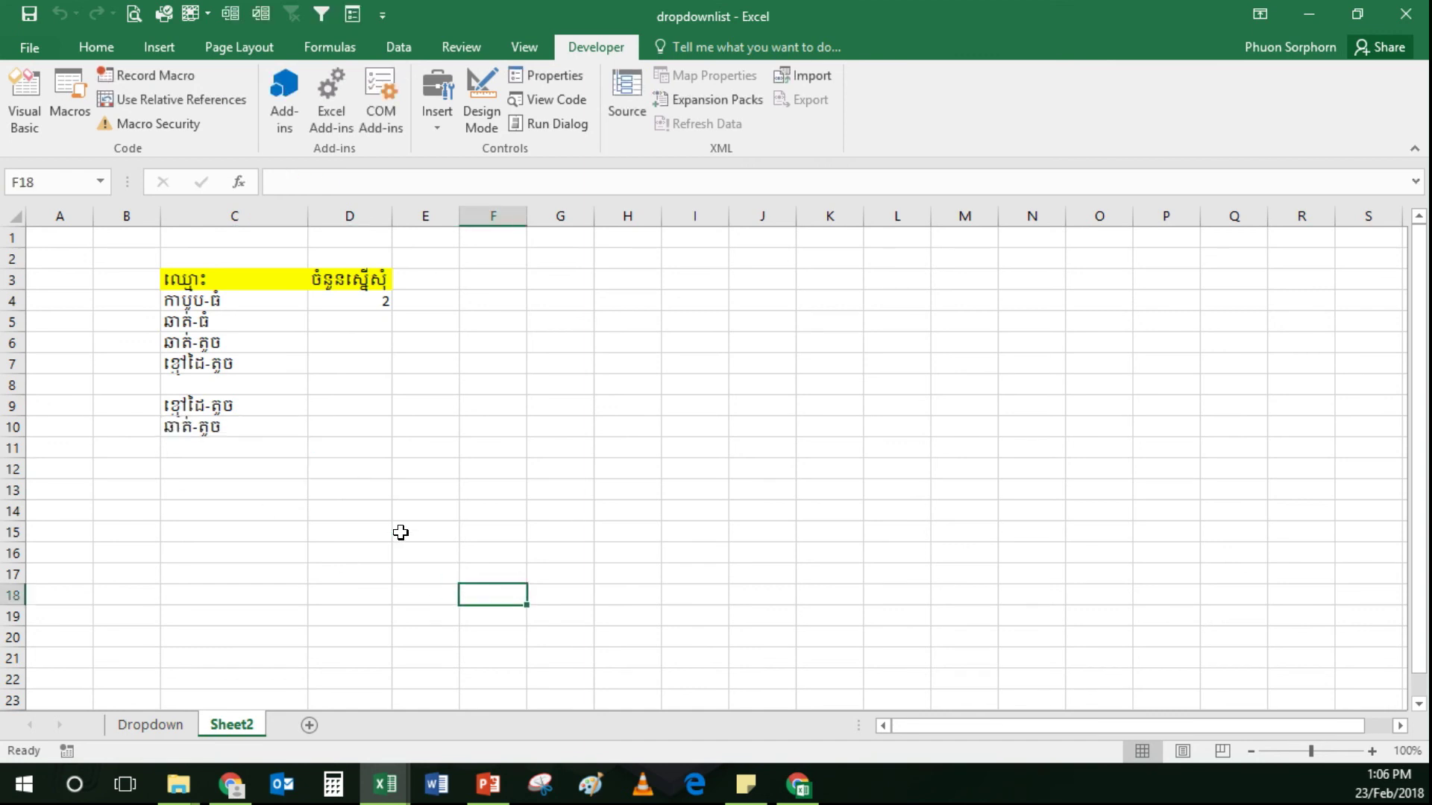
pyautogui.click(241, 452)
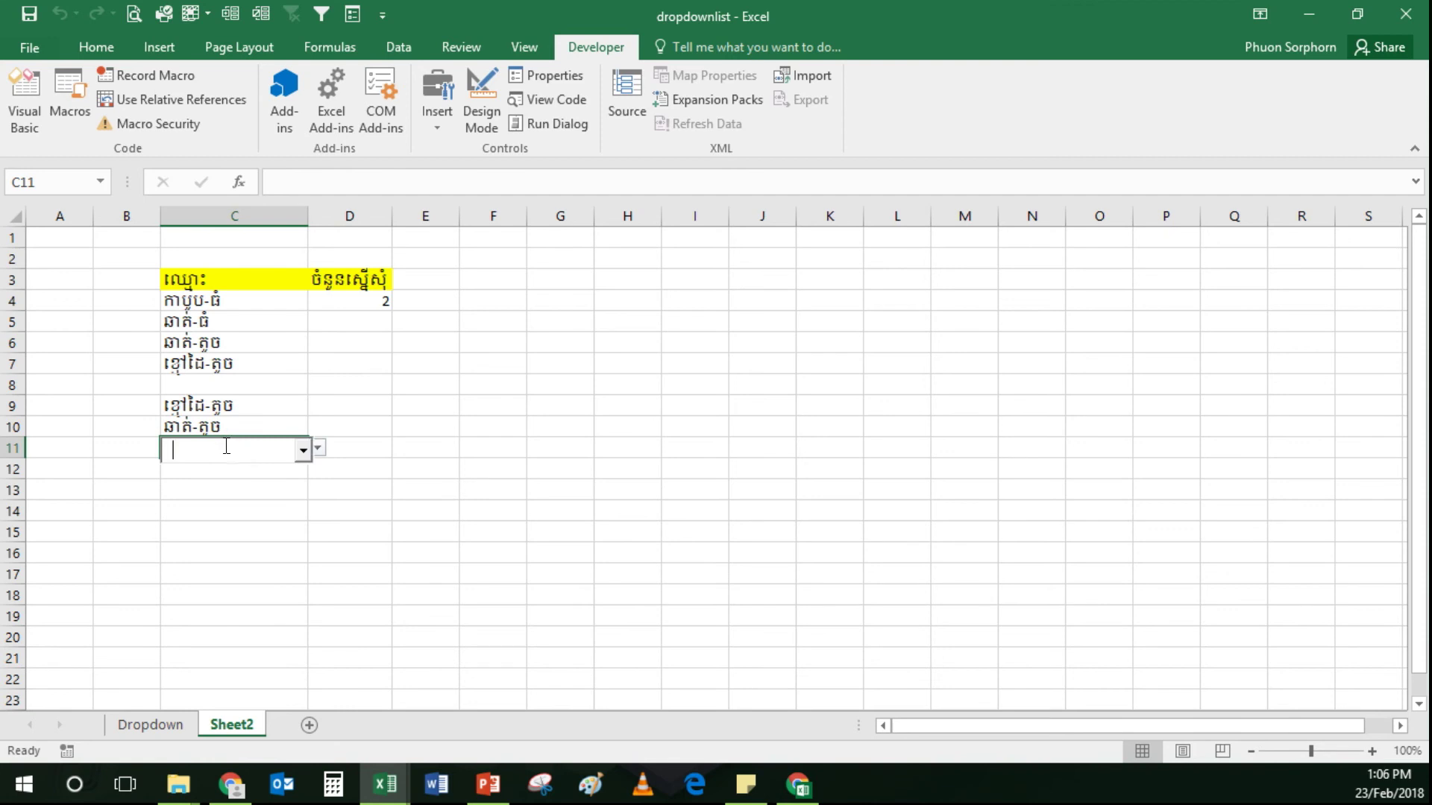
pyautogui.click(226, 445)
pyautogui.press('Down')
pyautogui.press('Down')
pyautogui.press('Down')
pyautogui.click(430, 513)
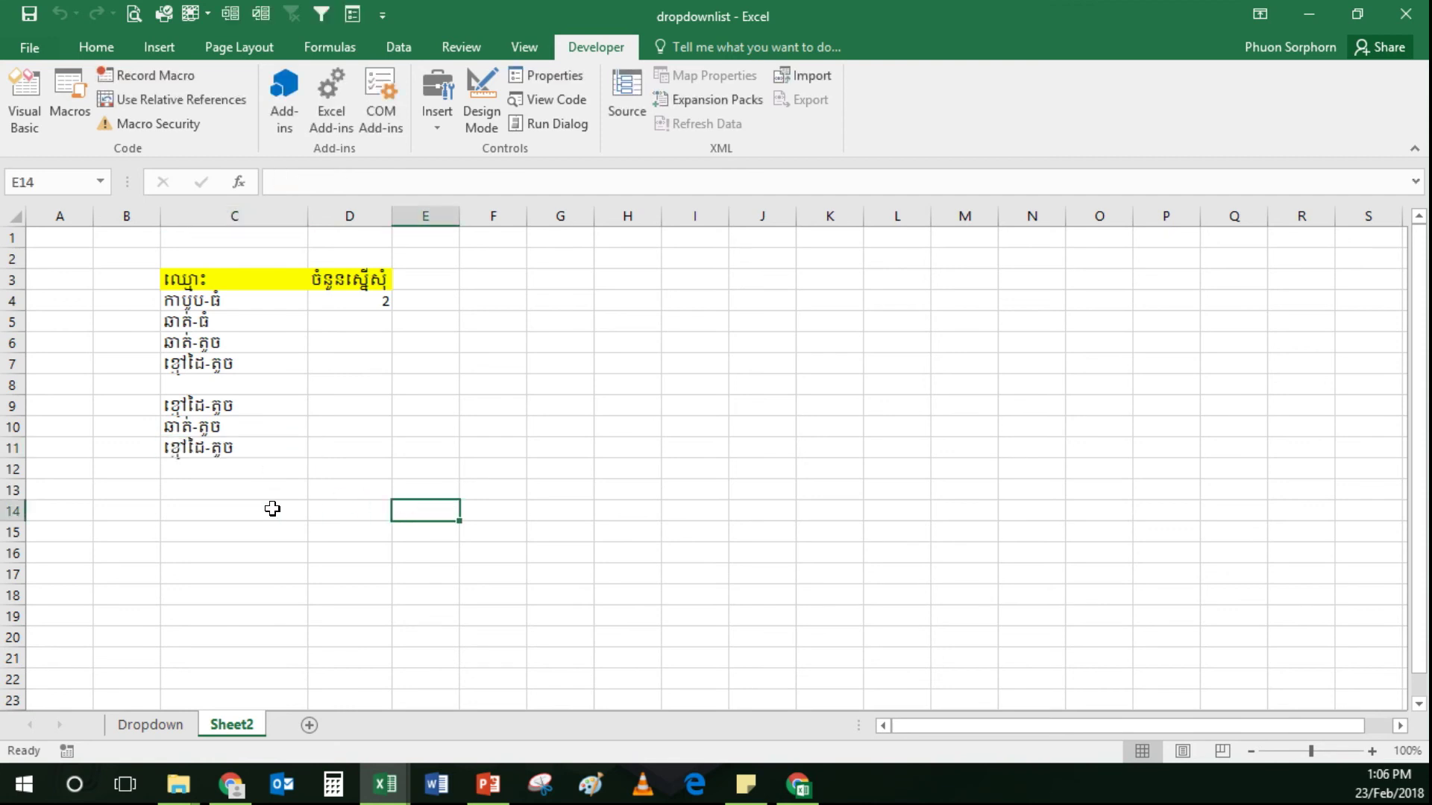
pyautogui.click(236, 474)
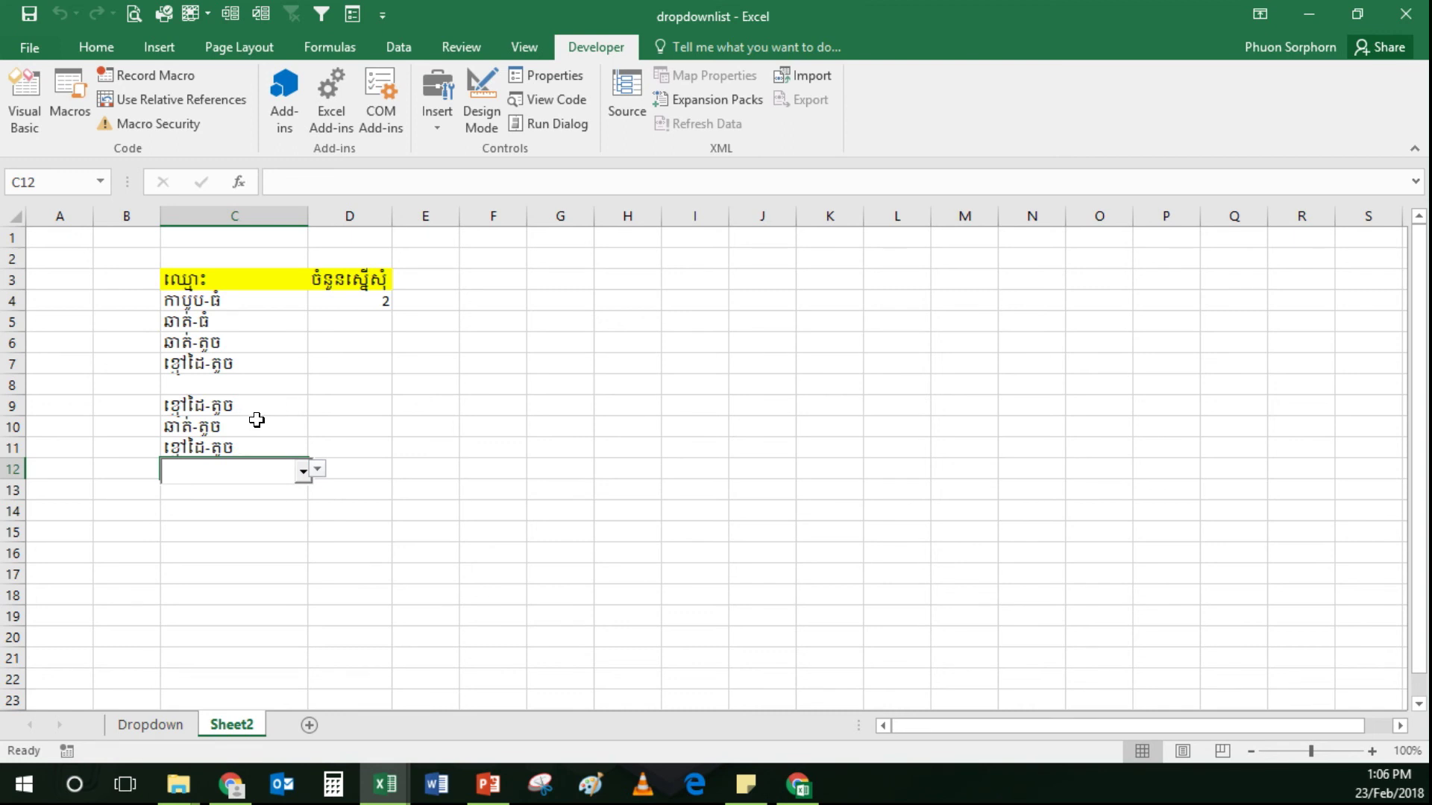
# - Type in the combo box at C12, trimming the autocompleted text back to ក
pyautogui.click(233, 475)
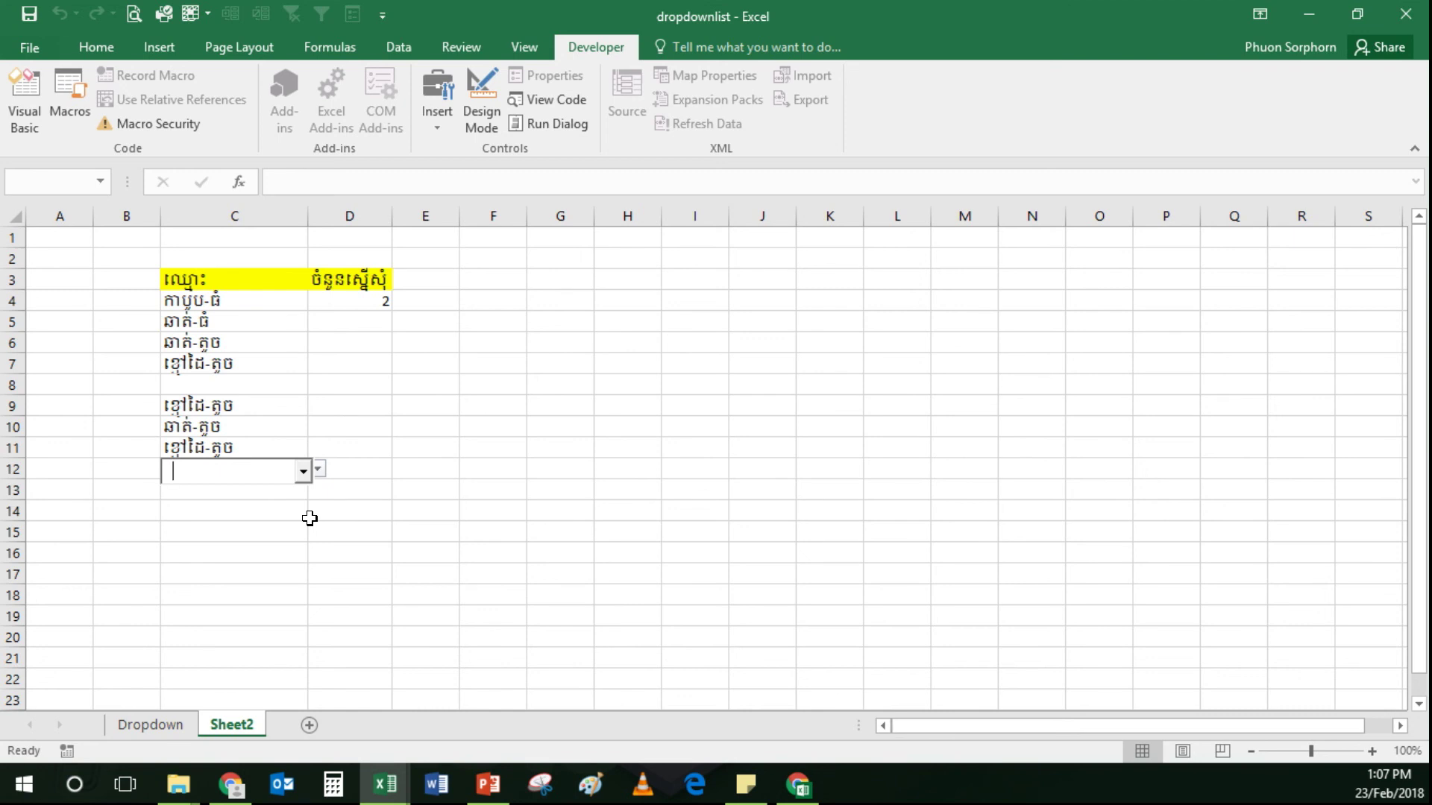
pyautogui.press('Down')
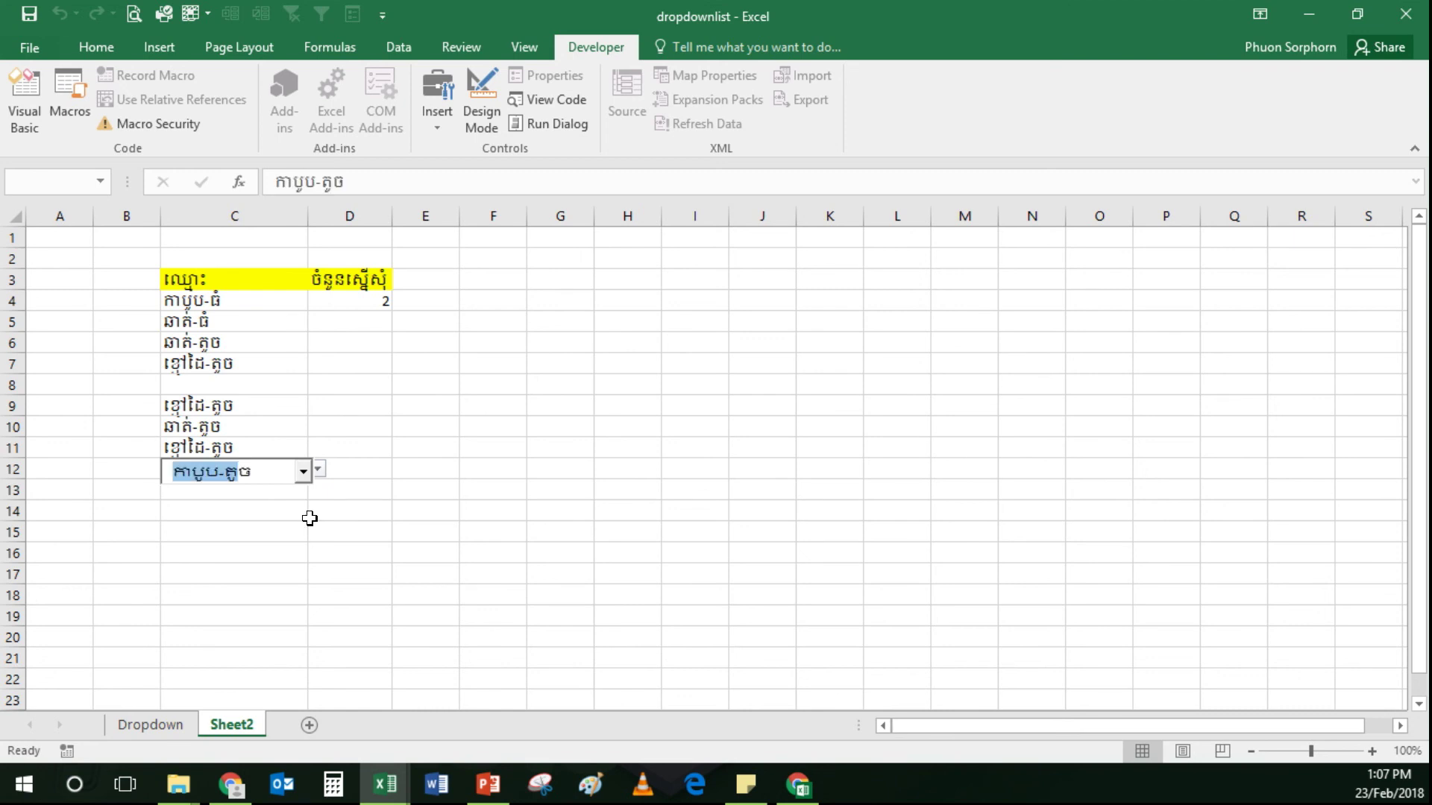
pyautogui.press('BackSpace')
pyautogui.press('BackSpace')
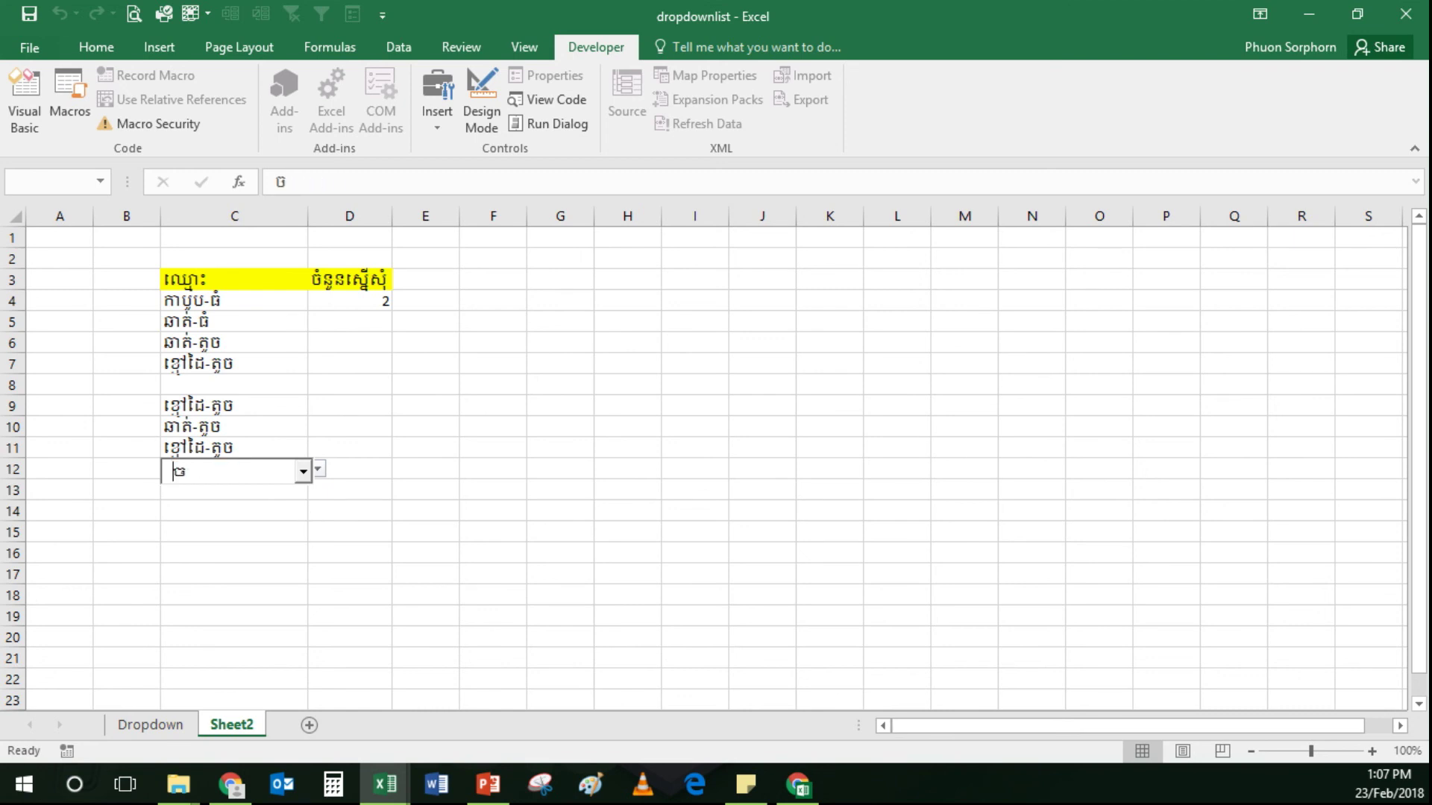
pyautogui.press('BackSpace')
pyautogui.write('ច')
pyautogui.press('BackSpace')
pyautogui.write('ក')
pyautogui.press('BackSpace')
pyautogui.write('កាបូប-តូច')
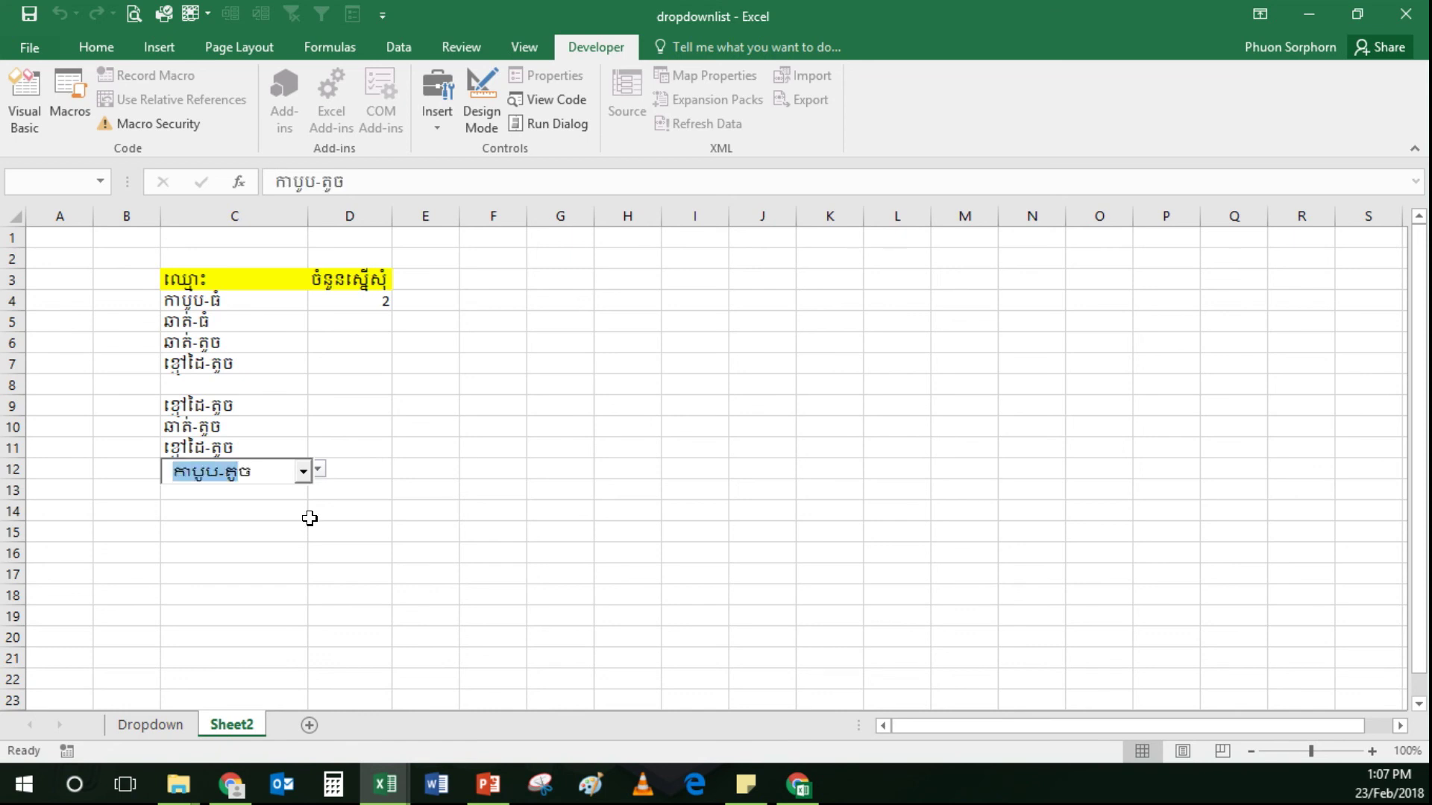
# - Choose បន្ទាត់-វែង from the combo box list for C12 and click away
pyautogui.hotkey('alt', 'Down')
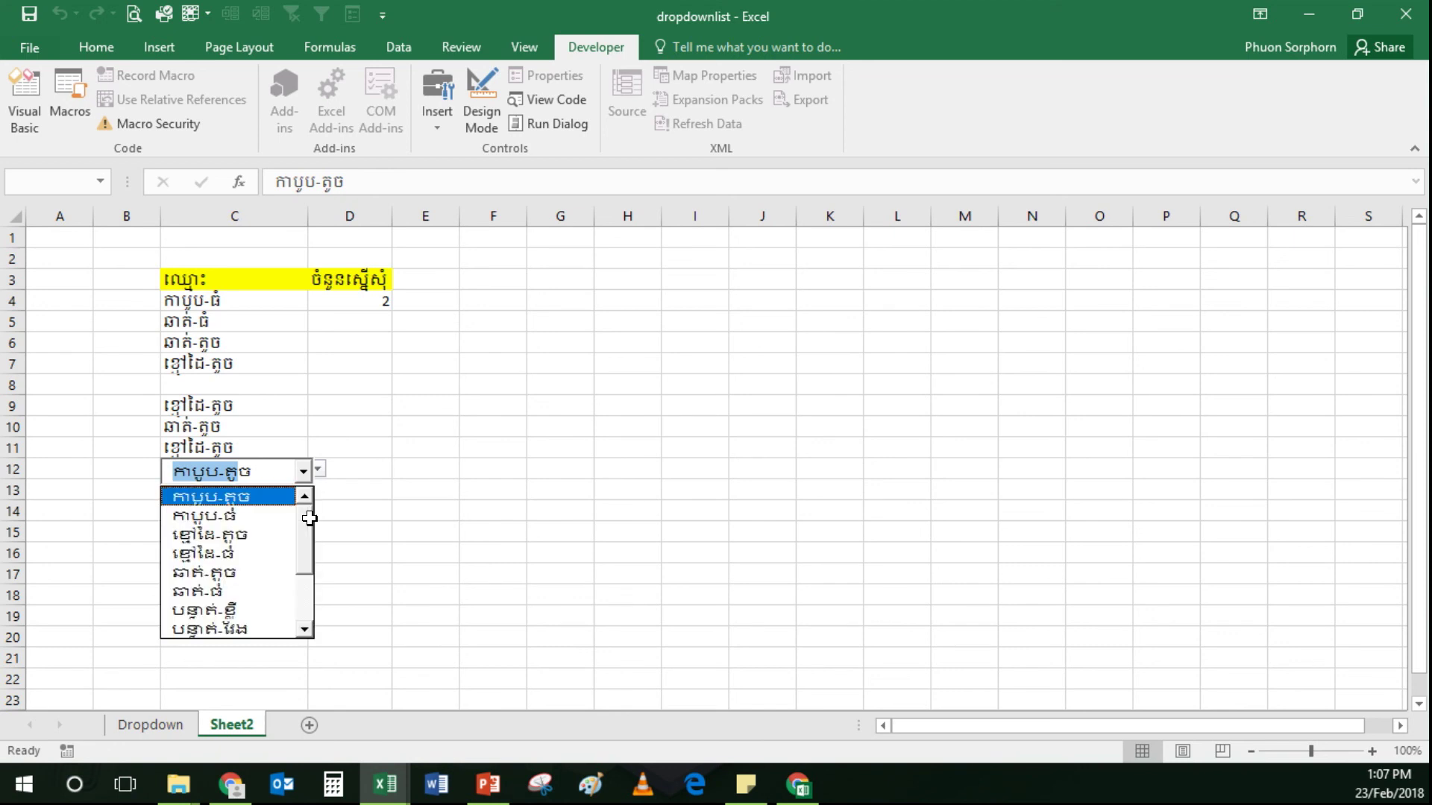
pyautogui.press('Down')
pyautogui.press('Down')
pyautogui.press('Down')
pyautogui.press('Down')
pyautogui.press('Down')
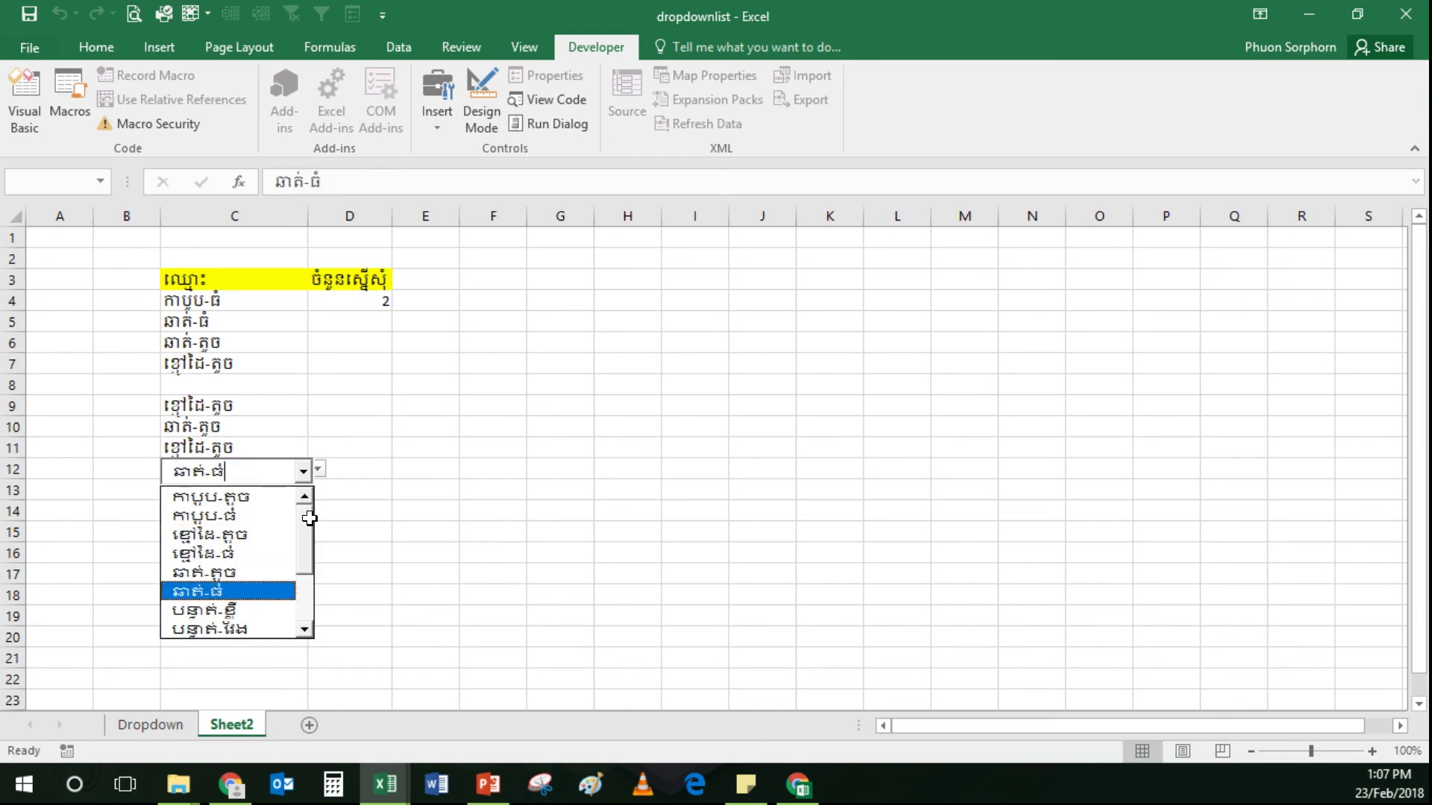
pyautogui.press('Down')
pyautogui.press('Down')
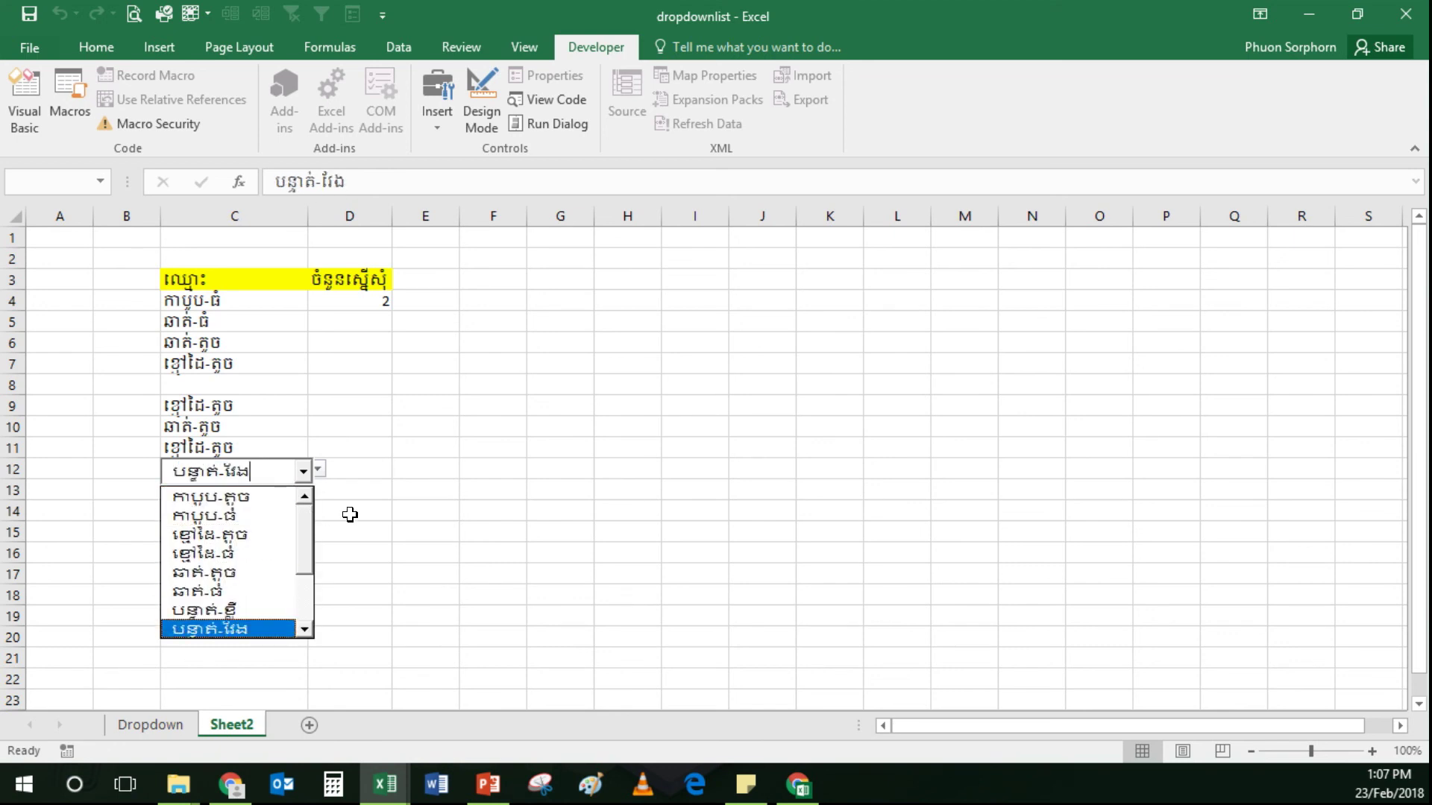
pyautogui.click(390, 495)
pyautogui.click(241, 510)
pyautogui.click(313, 483)
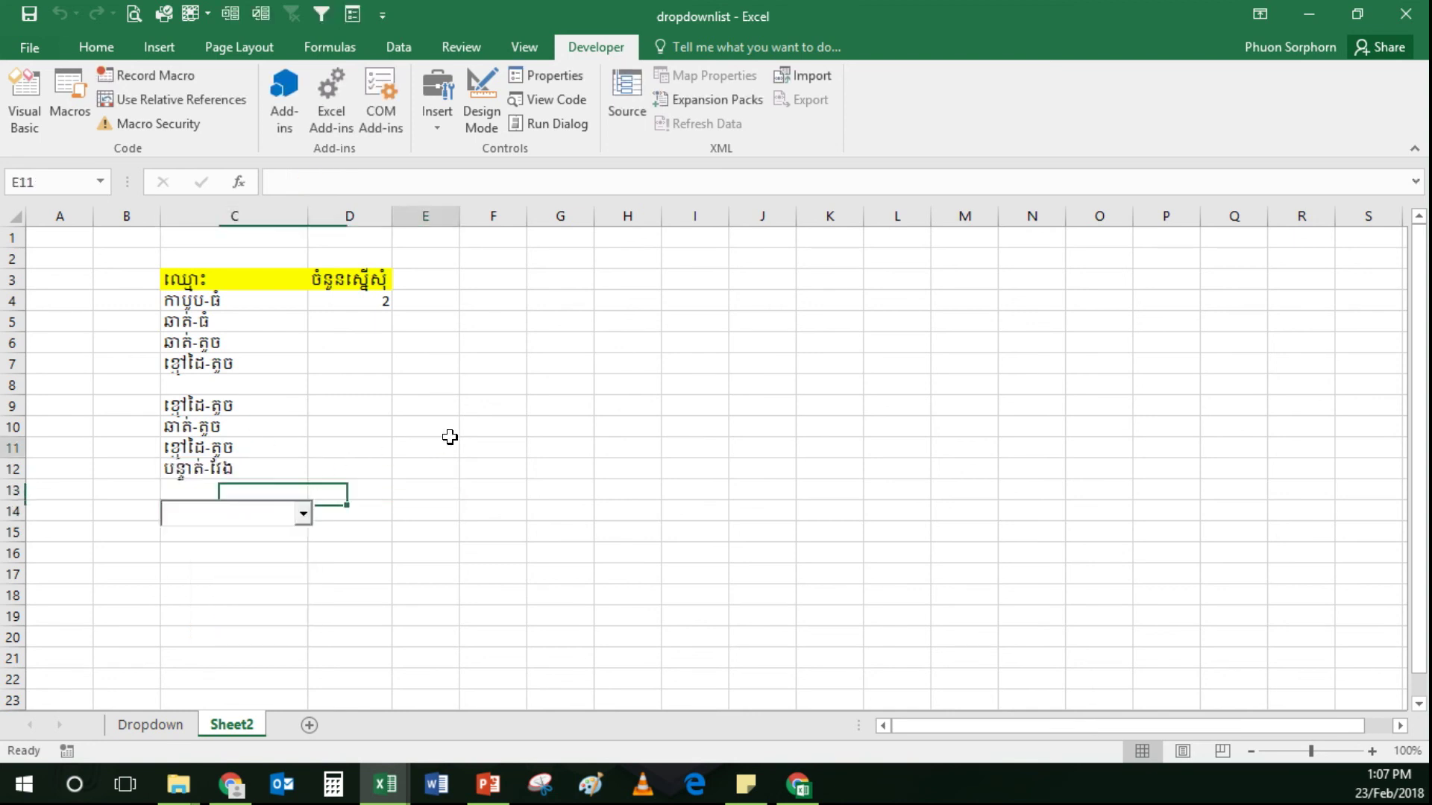
pyautogui.click(407, 447)
# - Move the selection off the combo box, leaving the Combo box Dropdownlist source table in view
pyautogui.click(316, 470)
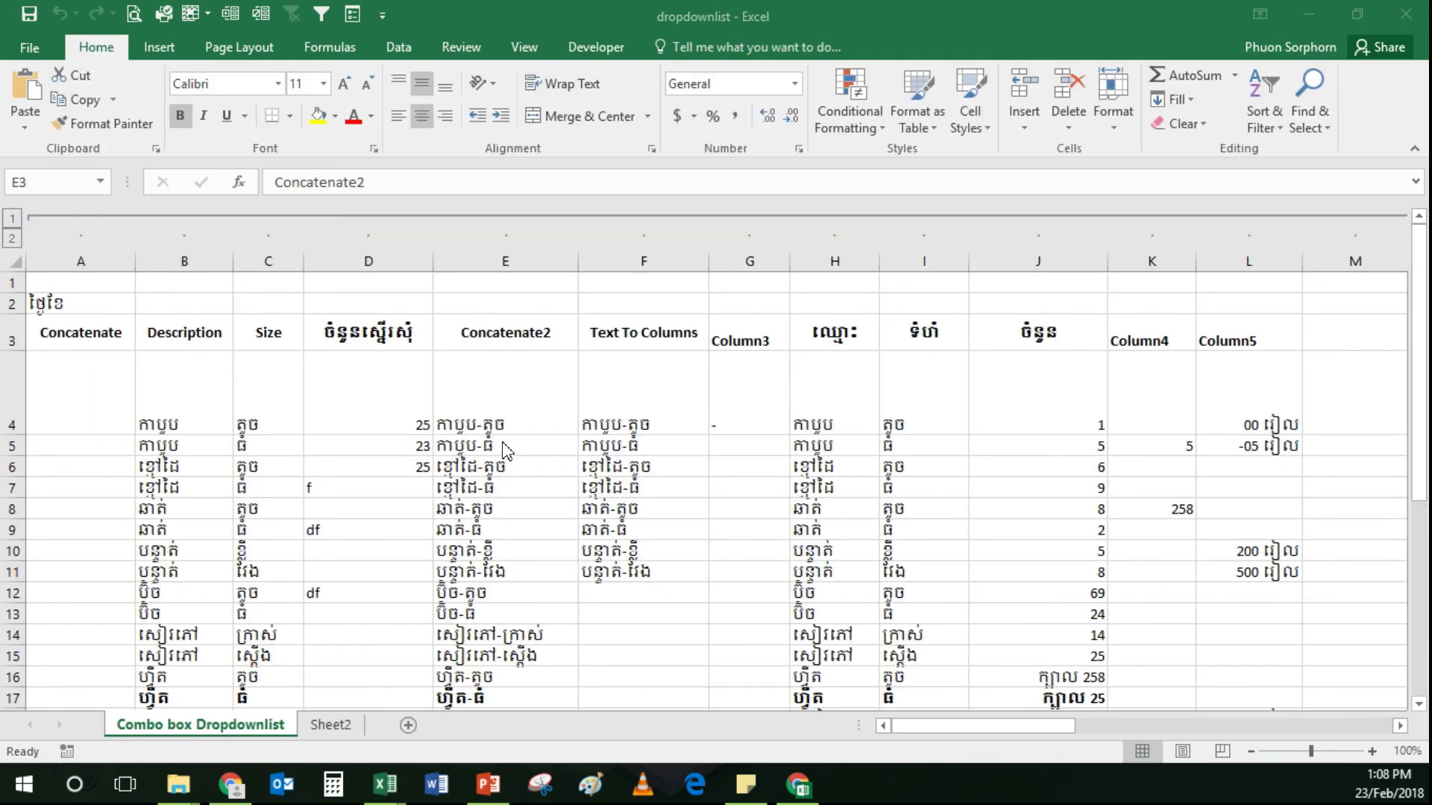
# - Return to Sheet2 and select cells C3, C4 and C6
pyautogui.scroll(-3, 626, 488)
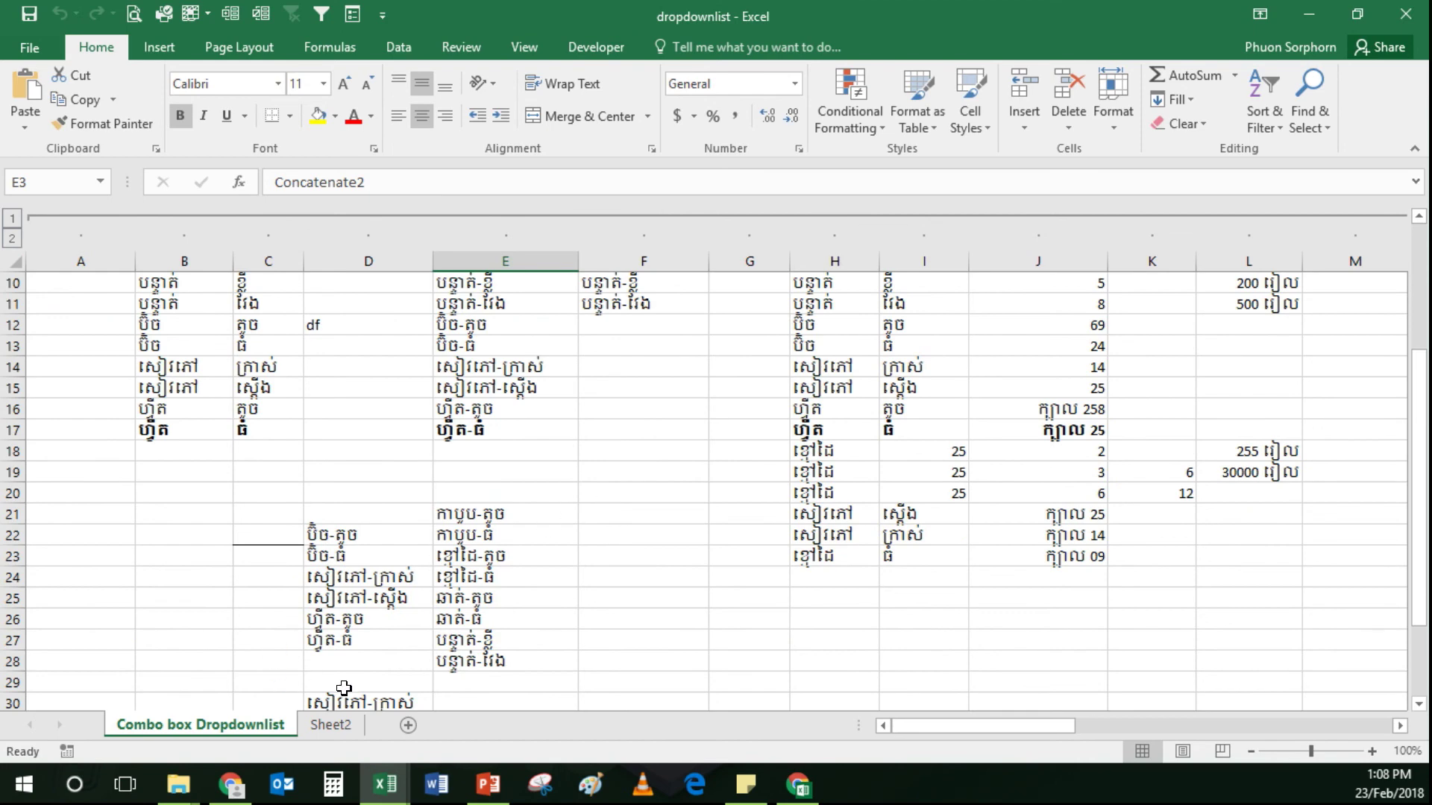
pyautogui.click(346, 727)
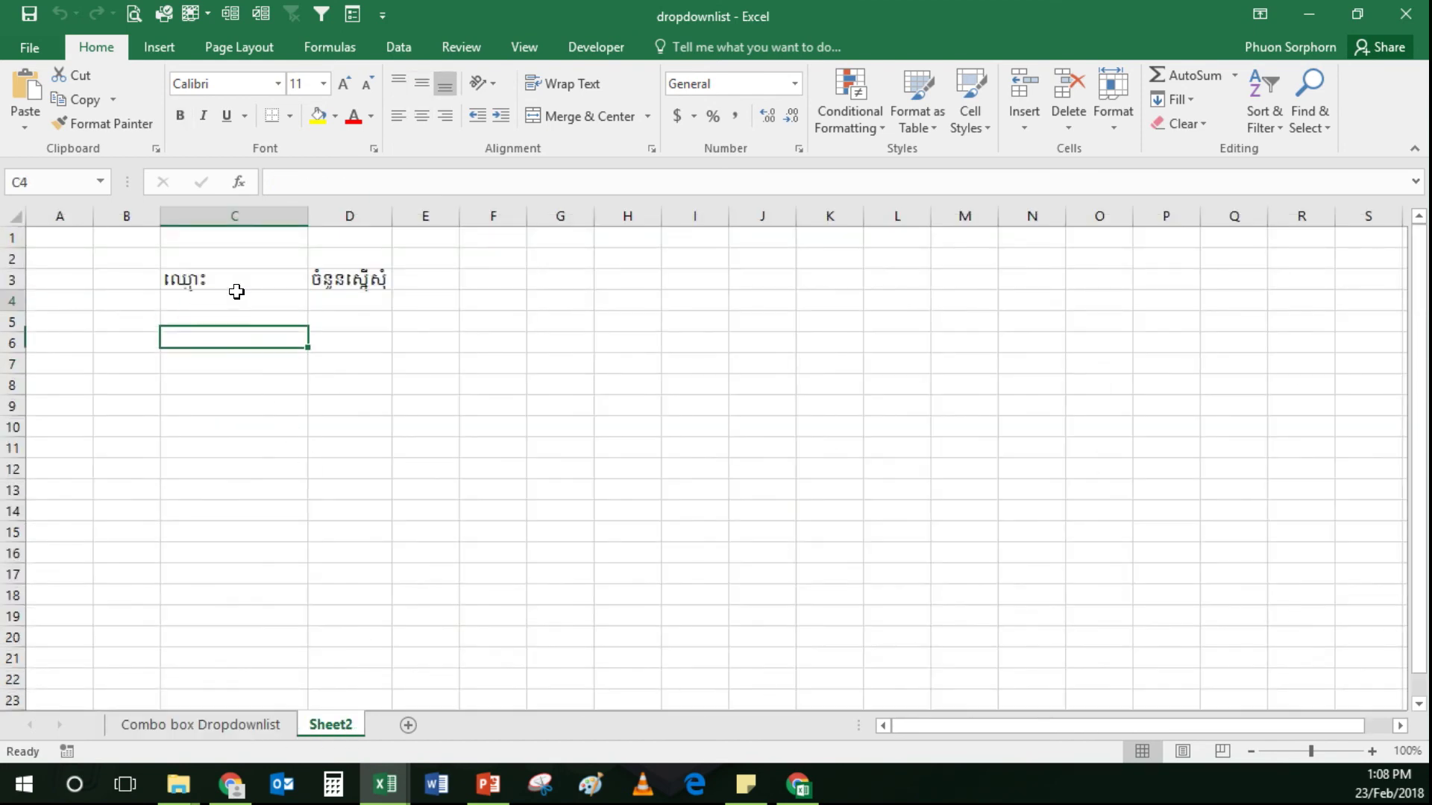
pyautogui.click(233, 284)
pyautogui.click(241, 300)
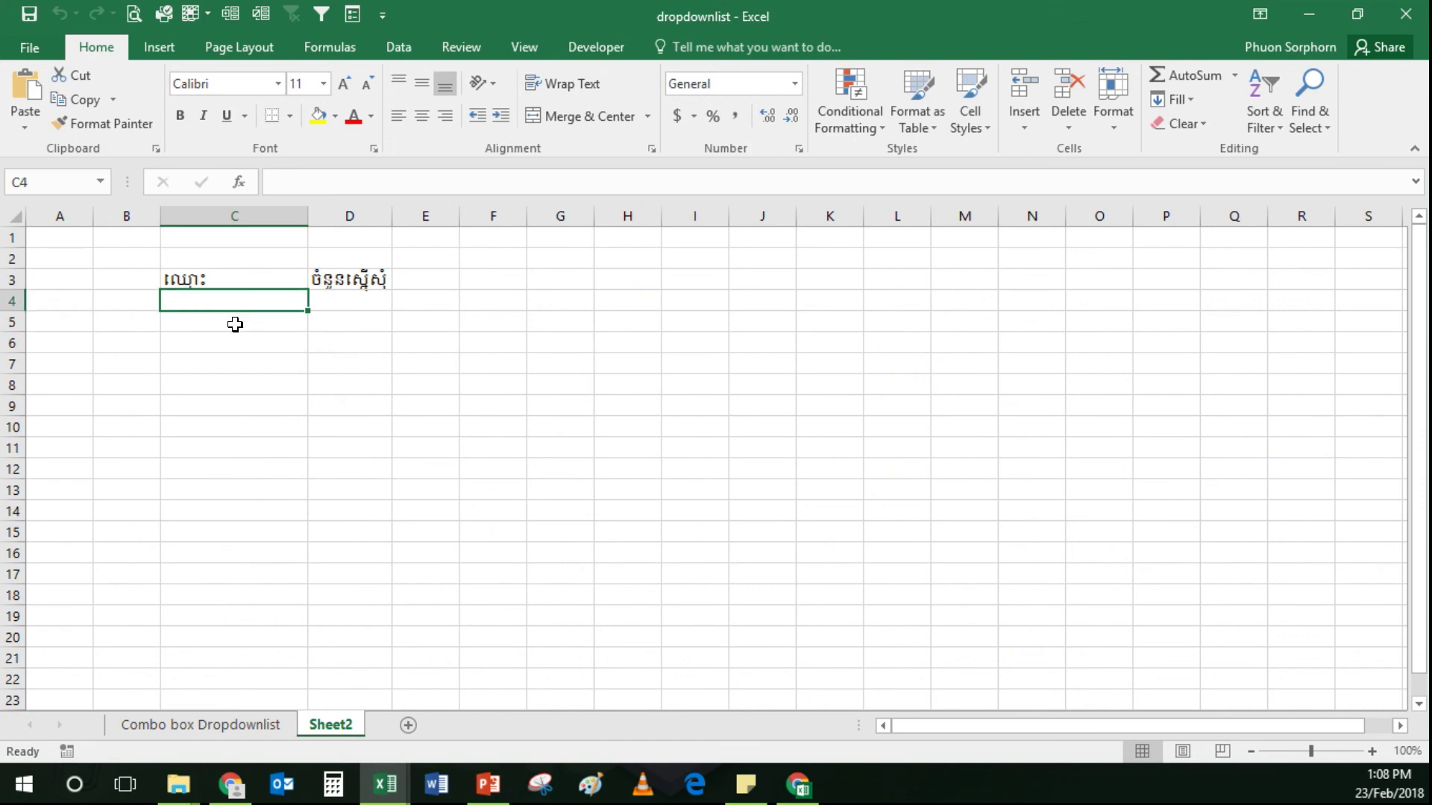
pyautogui.click(248, 336)
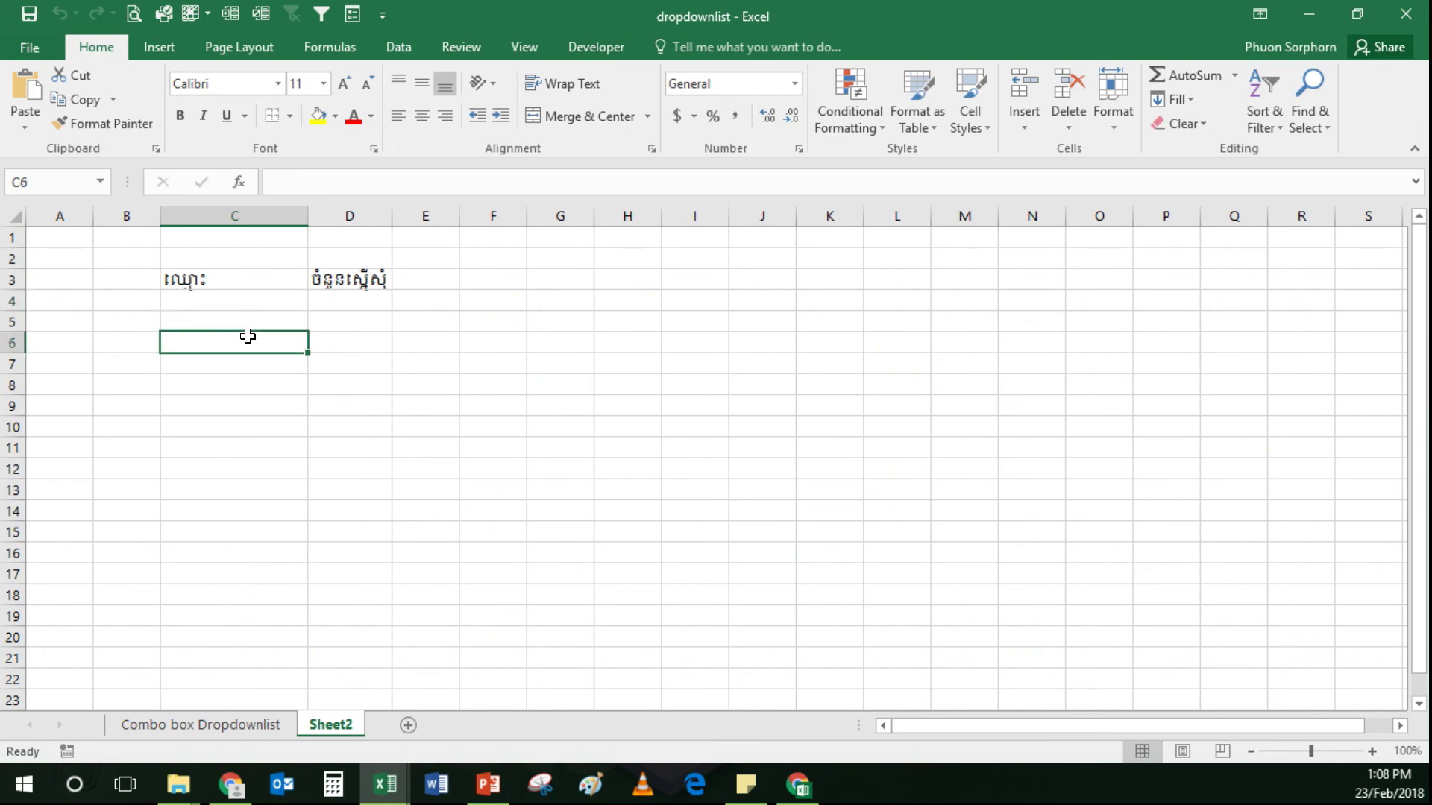
# - Save to the Desktop as dropdownlist-15, type Excel Macro-Enabled Workbook
pyautogui.click(27, 49)
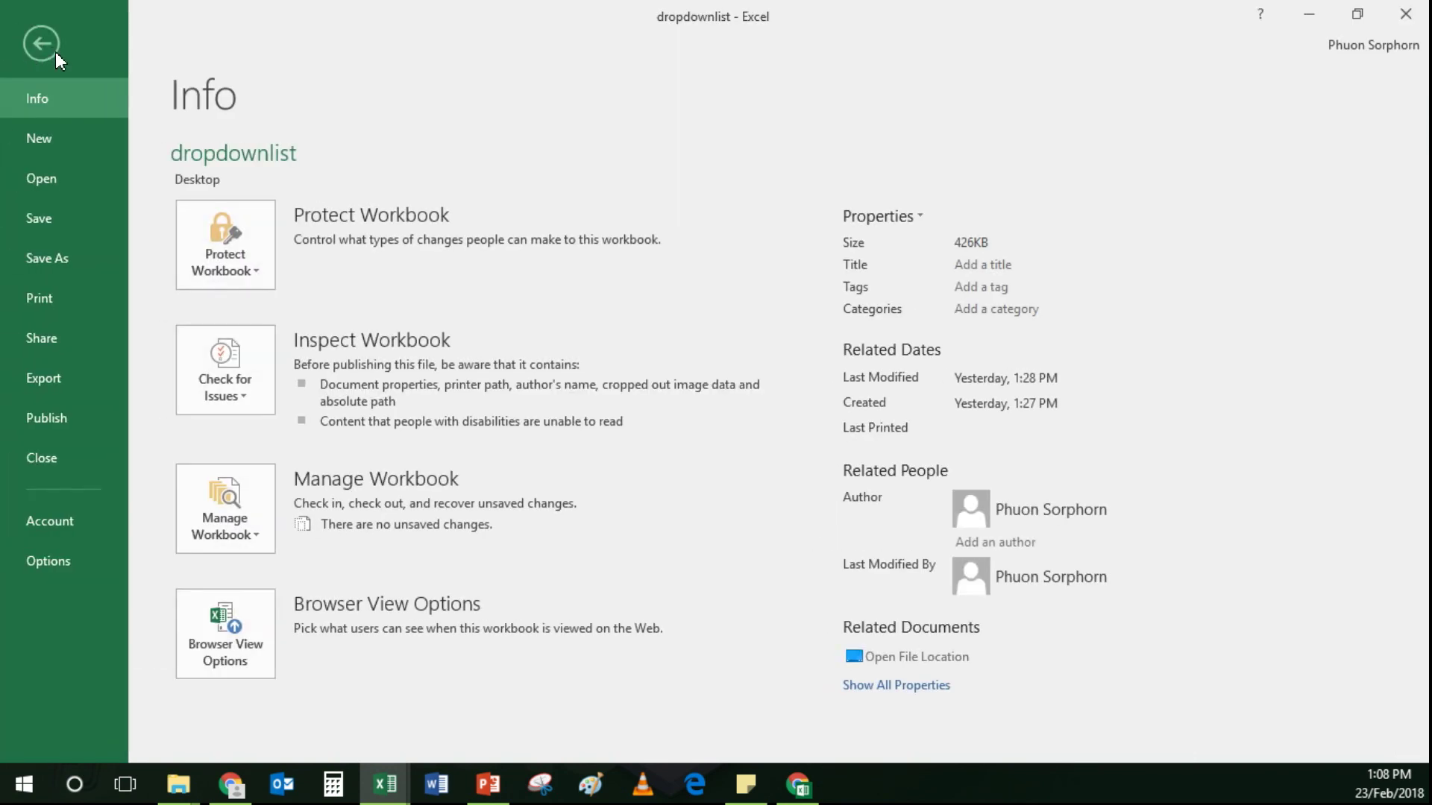
pyautogui.click(91, 262)
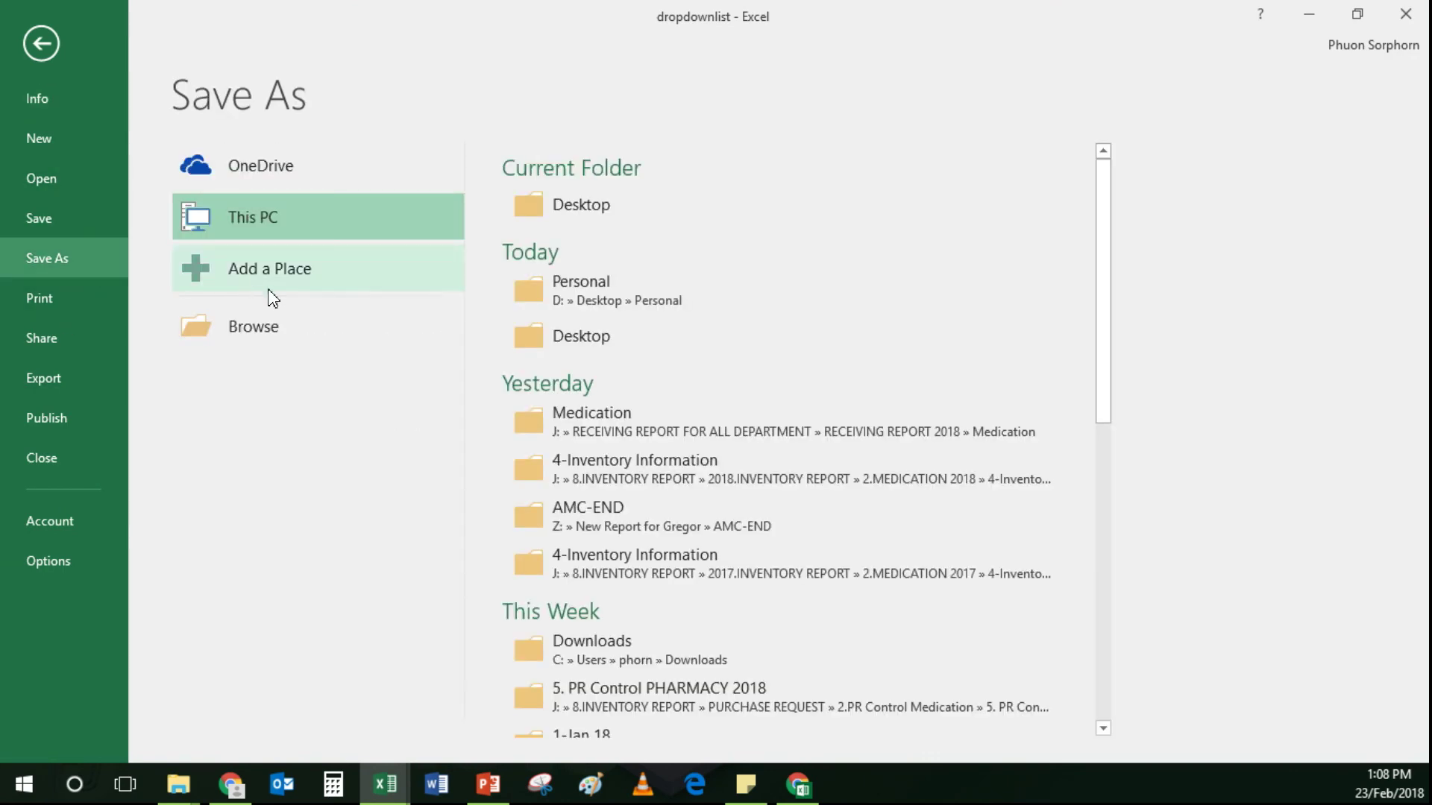
pyautogui.click(589, 222)
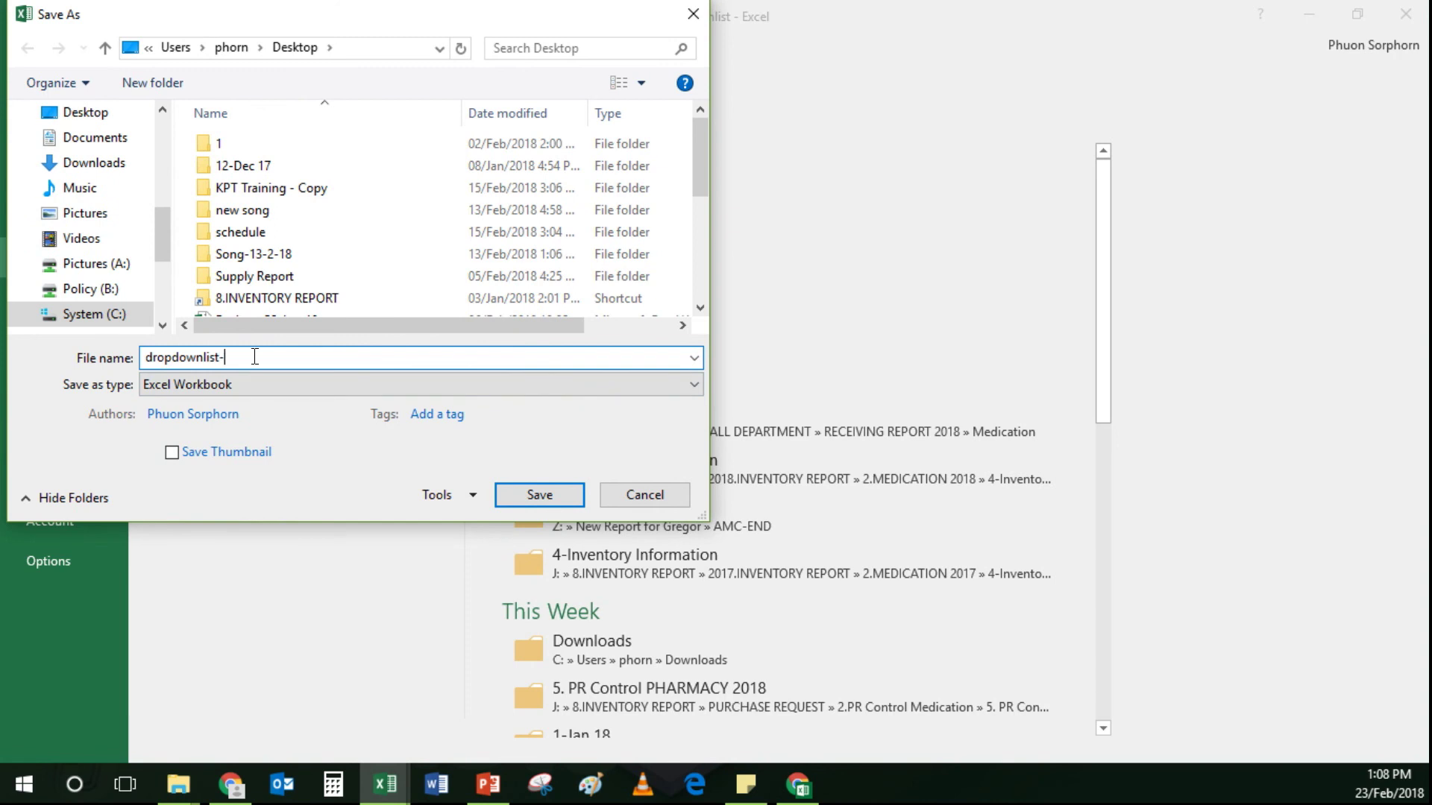
pyautogui.write('15')
pyautogui.click(266, 385)
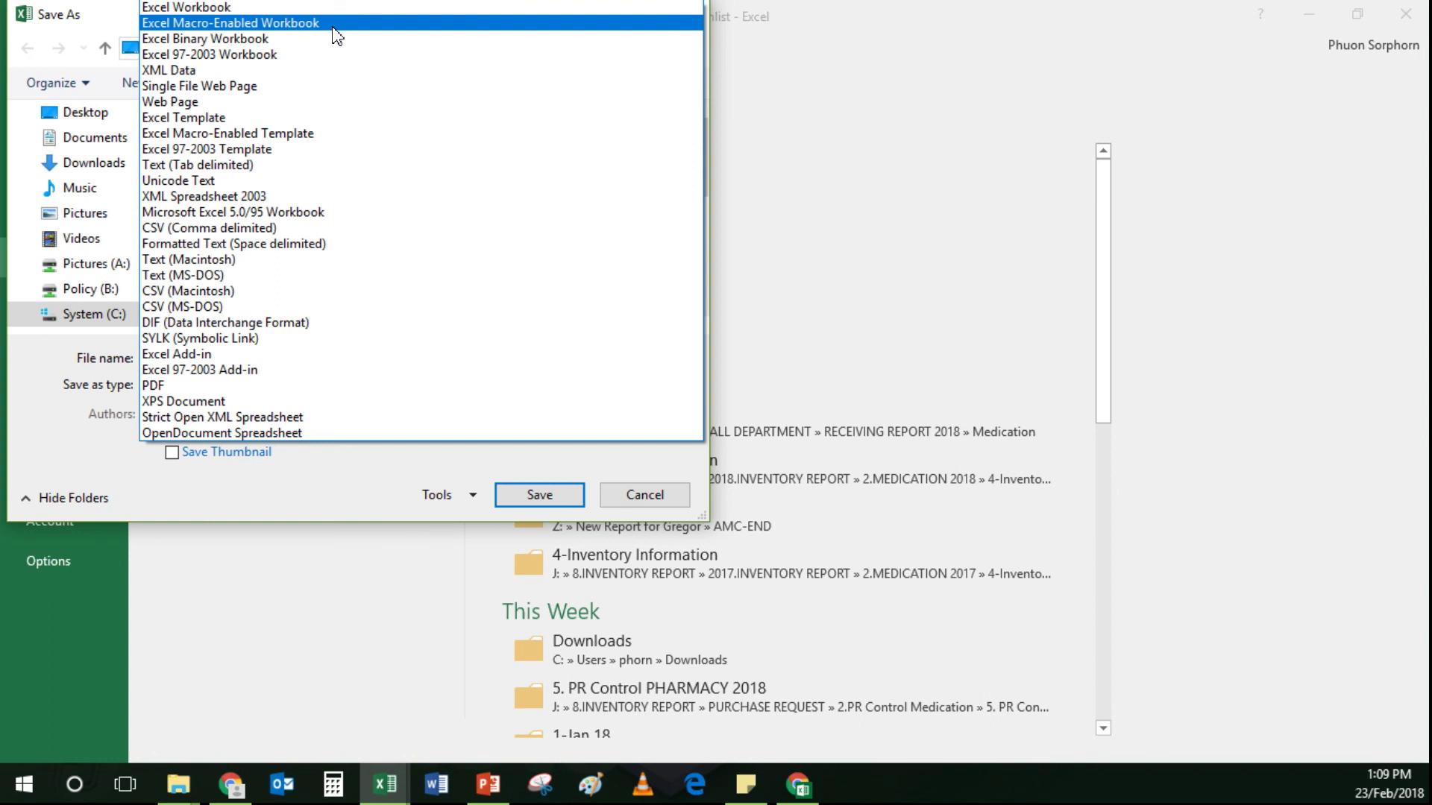
pyautogui.click(192, 21)
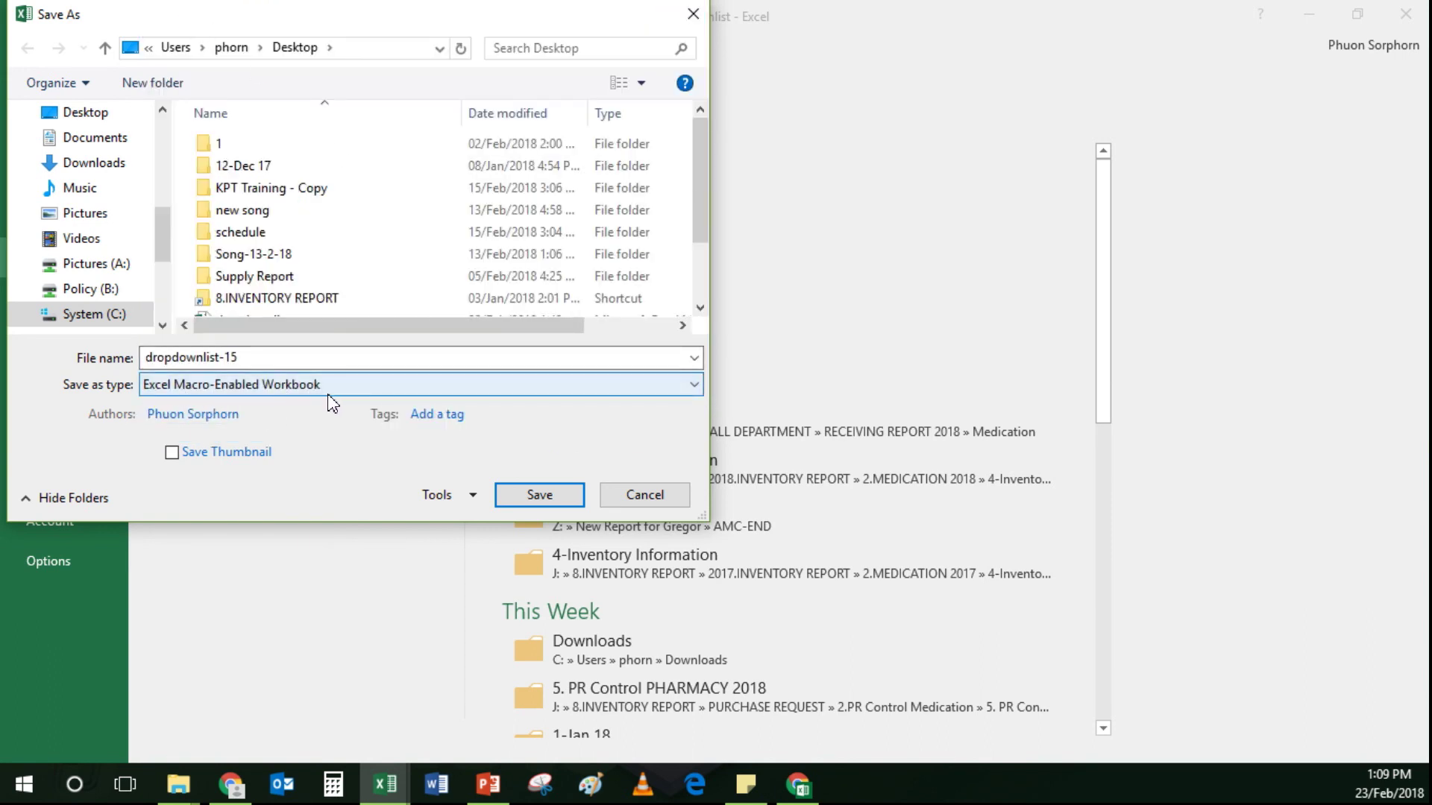
pyautogui.click(540, 497)
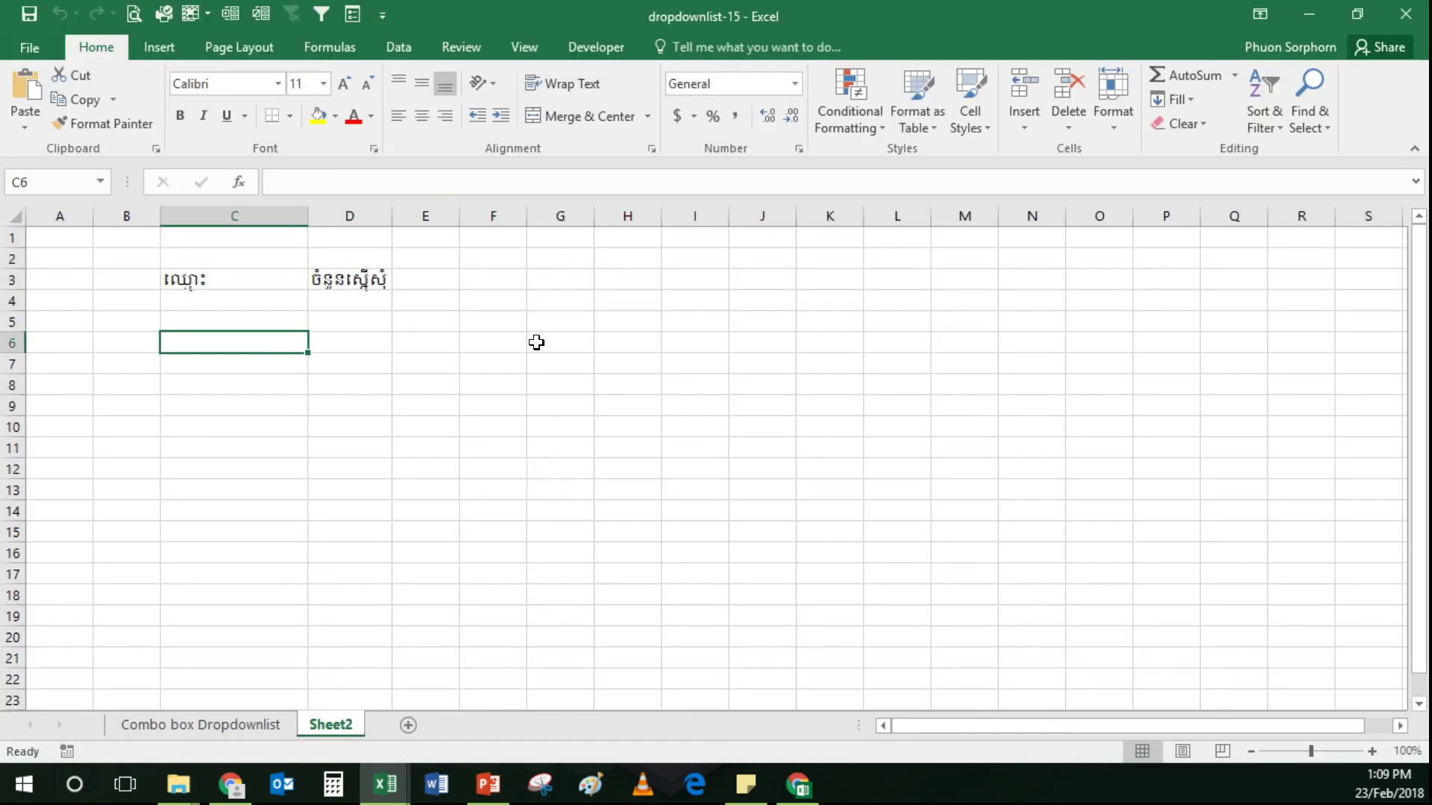
# - Select cell C4 on Sheet2 for the dropdown
pyautogui.click(278, 299)
pyautogui.click(256, 284)
pyautogui.click(269, 304)
pyautogui.click(281, 278)
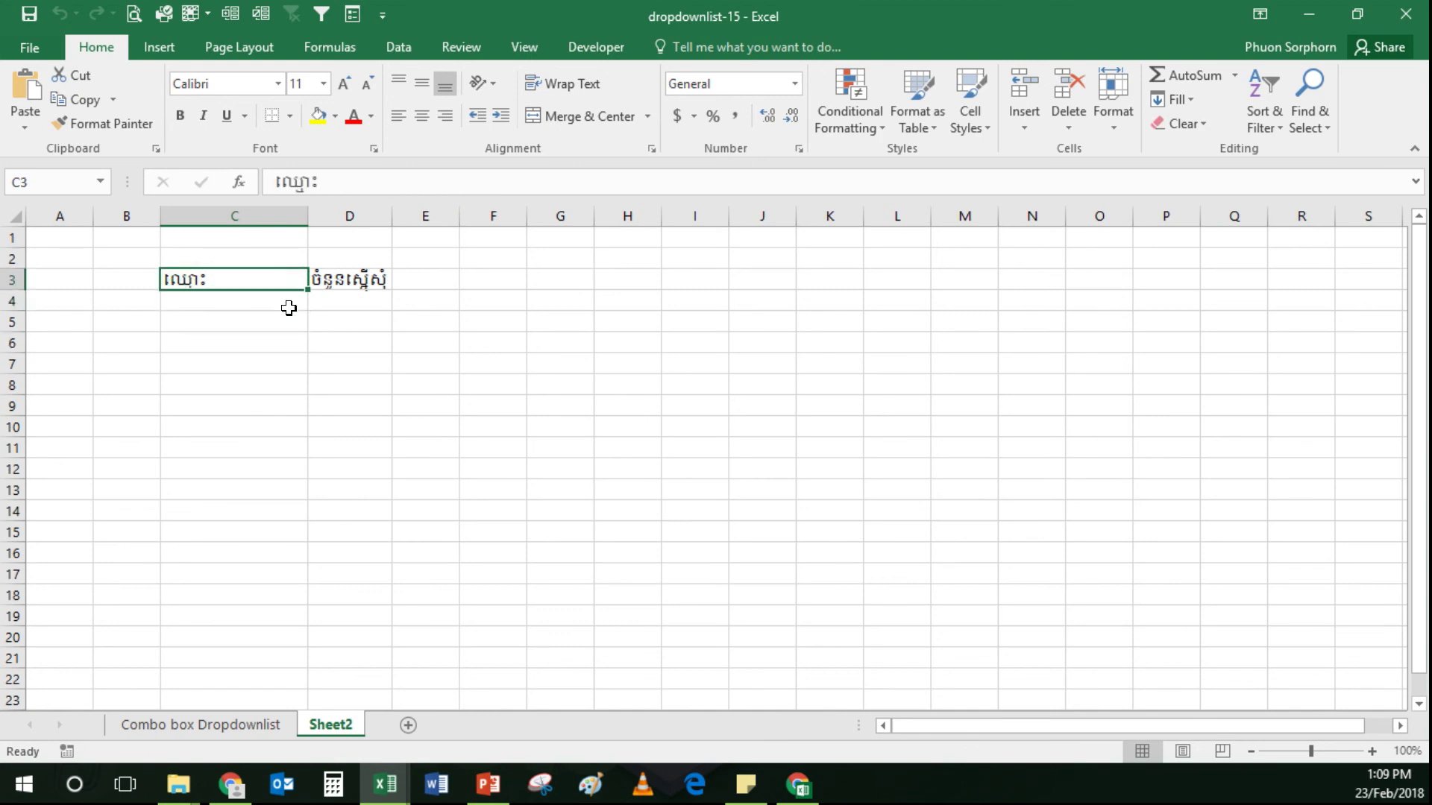
pyautogui.click(289, 306)
pyautogui.click(270, 280)
pyautogui.click(267, 297)
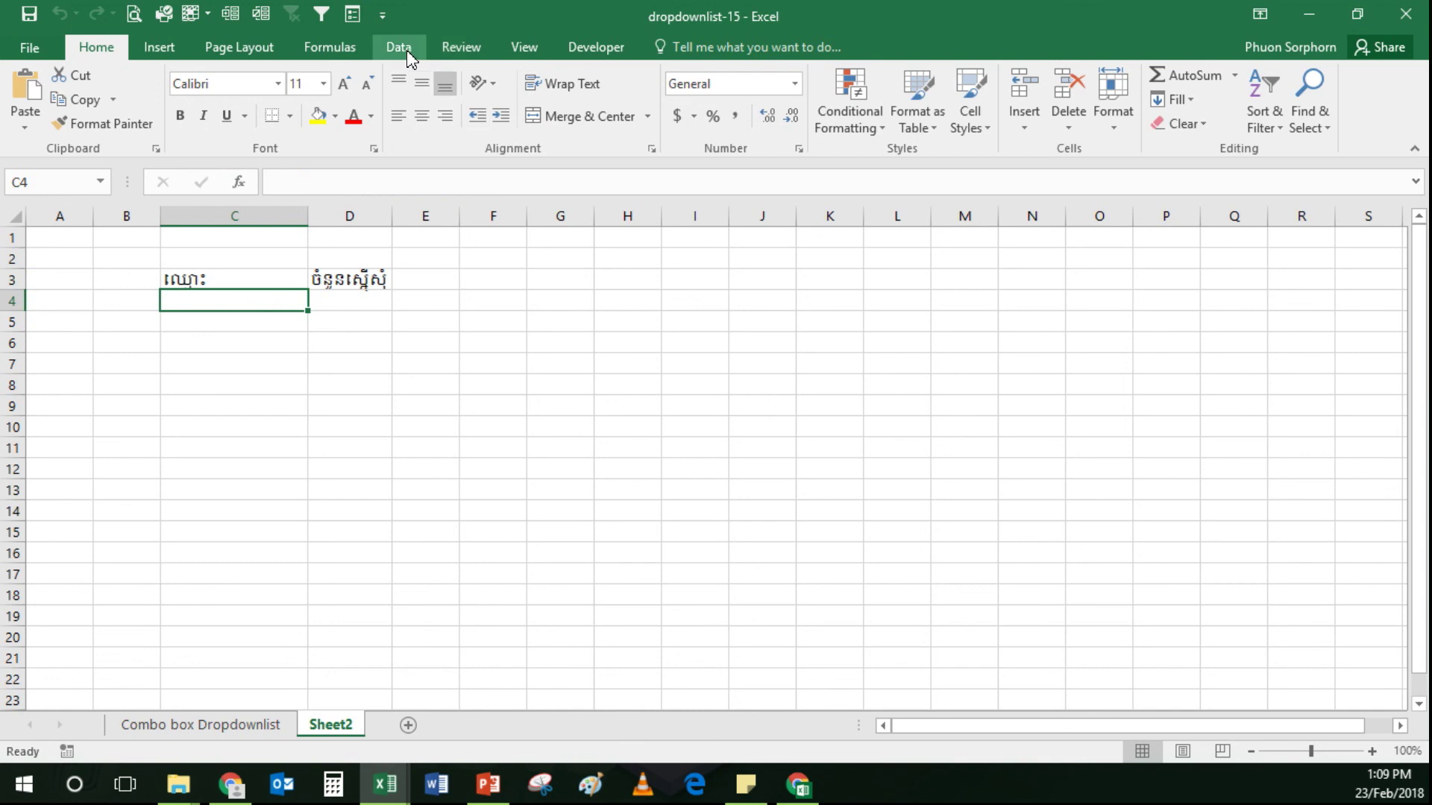
# - Give C4 list validation sourced from 'Combo box Dropdownlist'!$E$4:$E$17
pyautogui.click(409, 58)
pyautogui.click(924, 123)
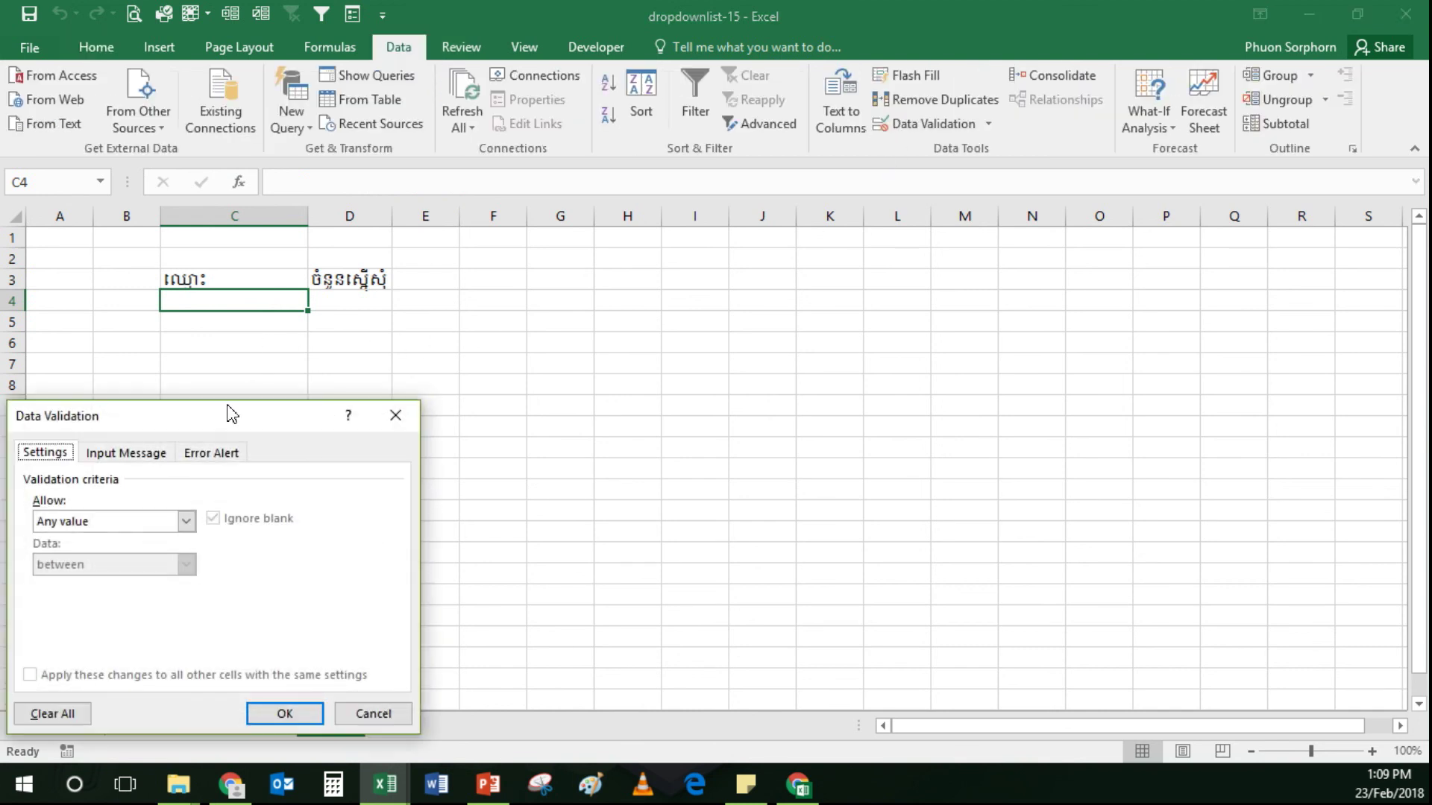
pyautogui.moveTo(113, 422); pyautogui.dragTo(630, 321)
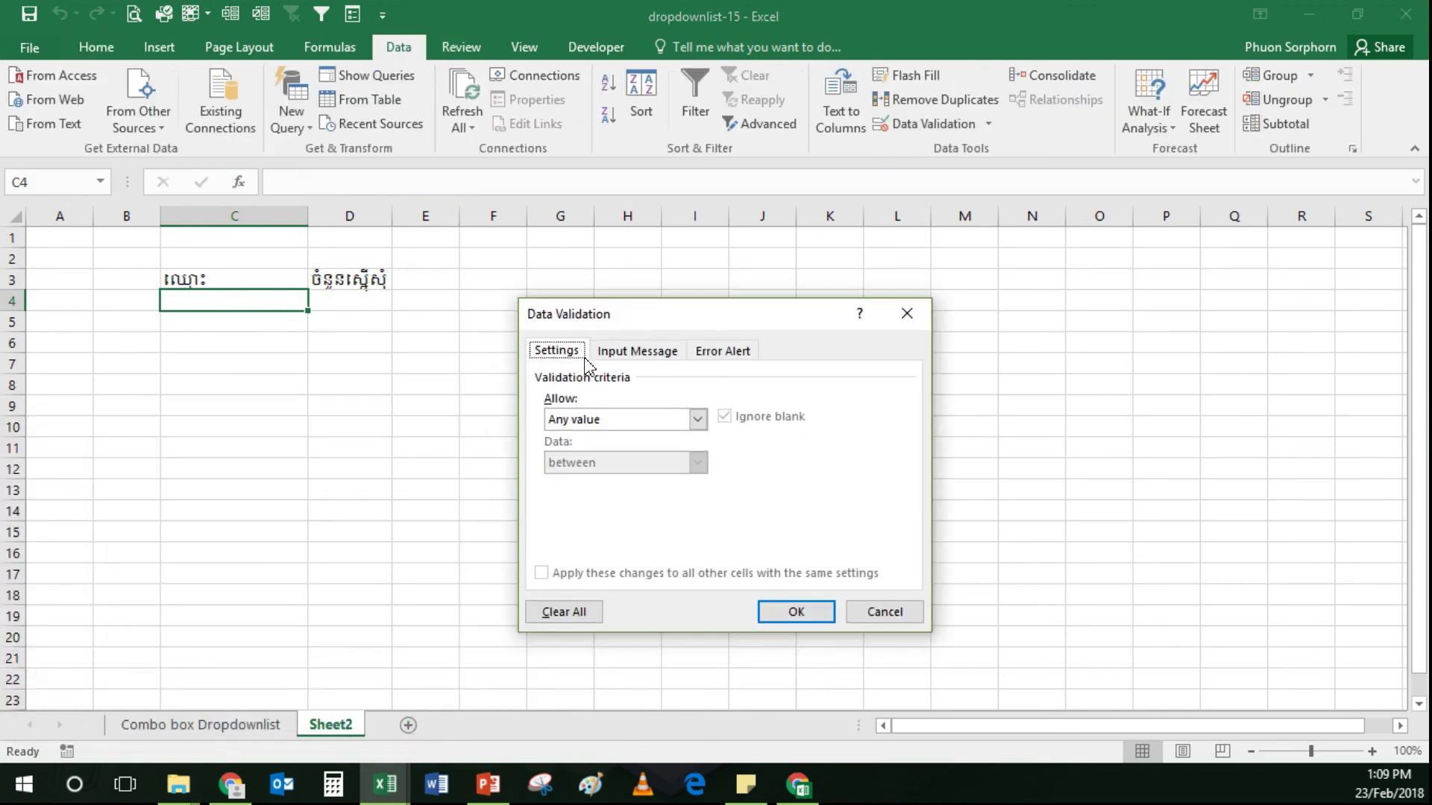
pyautogui.click(697, 419)
pyautogui.click(656, 477)
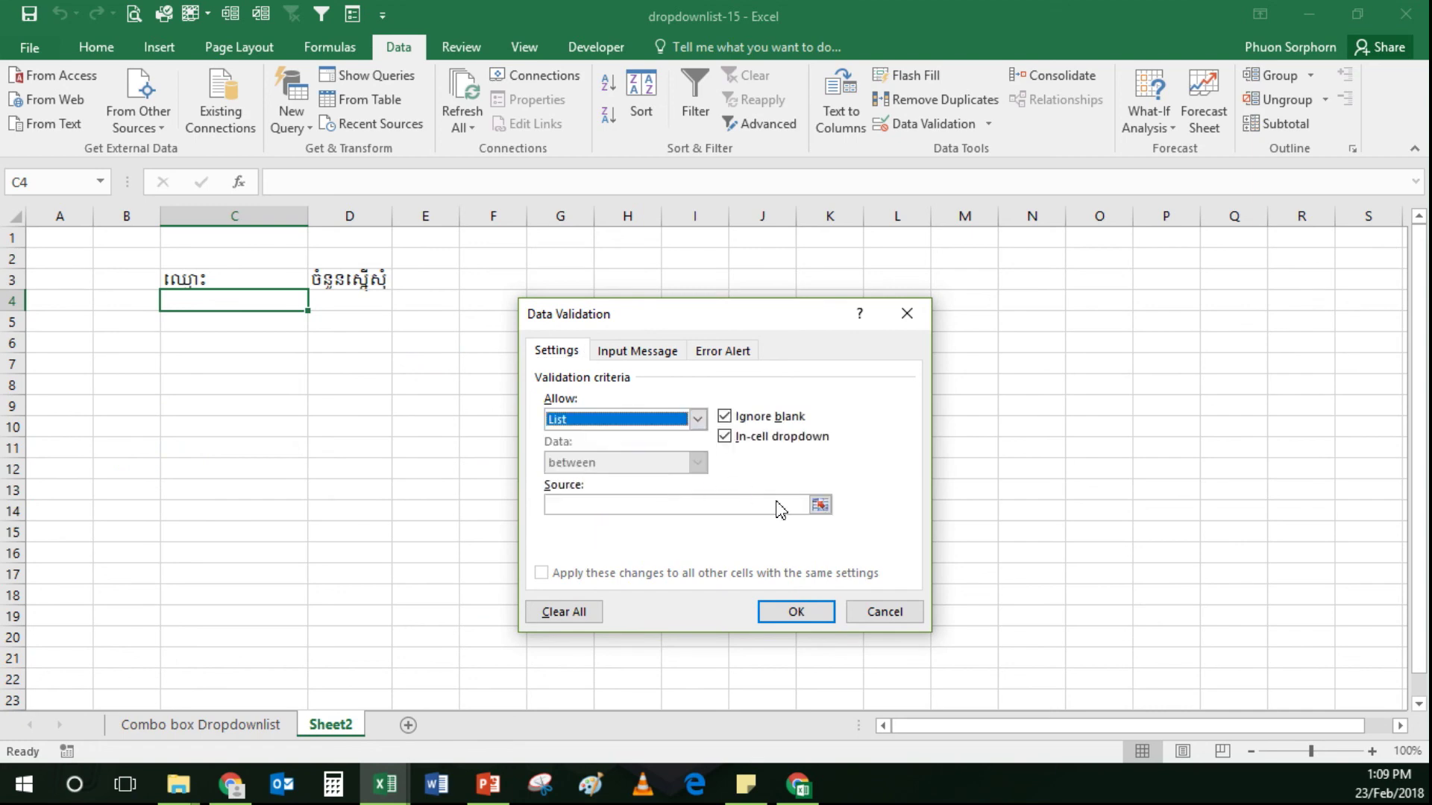
pyautogui.click(820, 507)
pyautogui.click(217, 725)
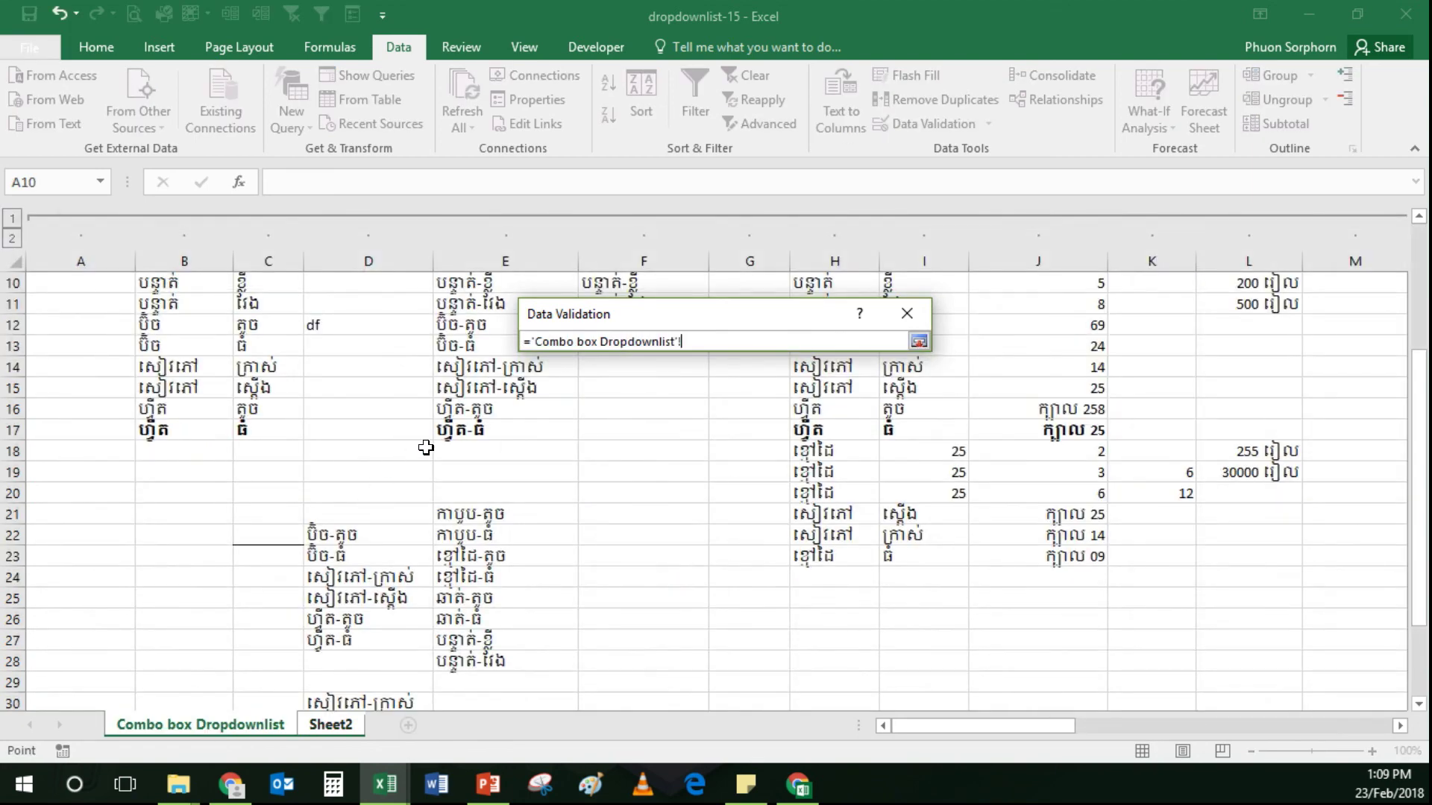
pyautogui.scroll(3, 426, 447)
pyautogui.moveTo(485, 348); pyautogui.dragTo(522, 619)
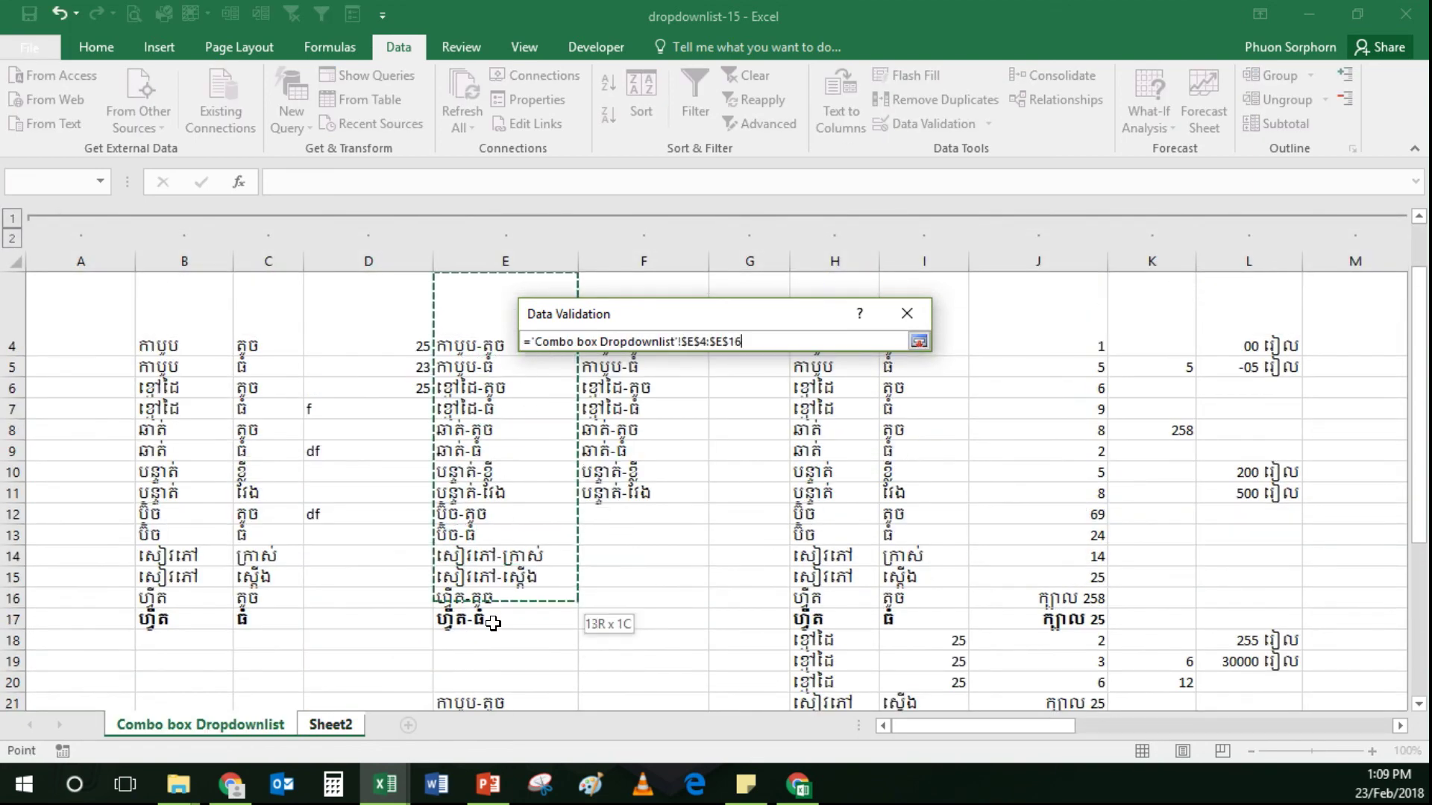
pyautogui.click(918, 341)
pyautogui.click(772, 610)
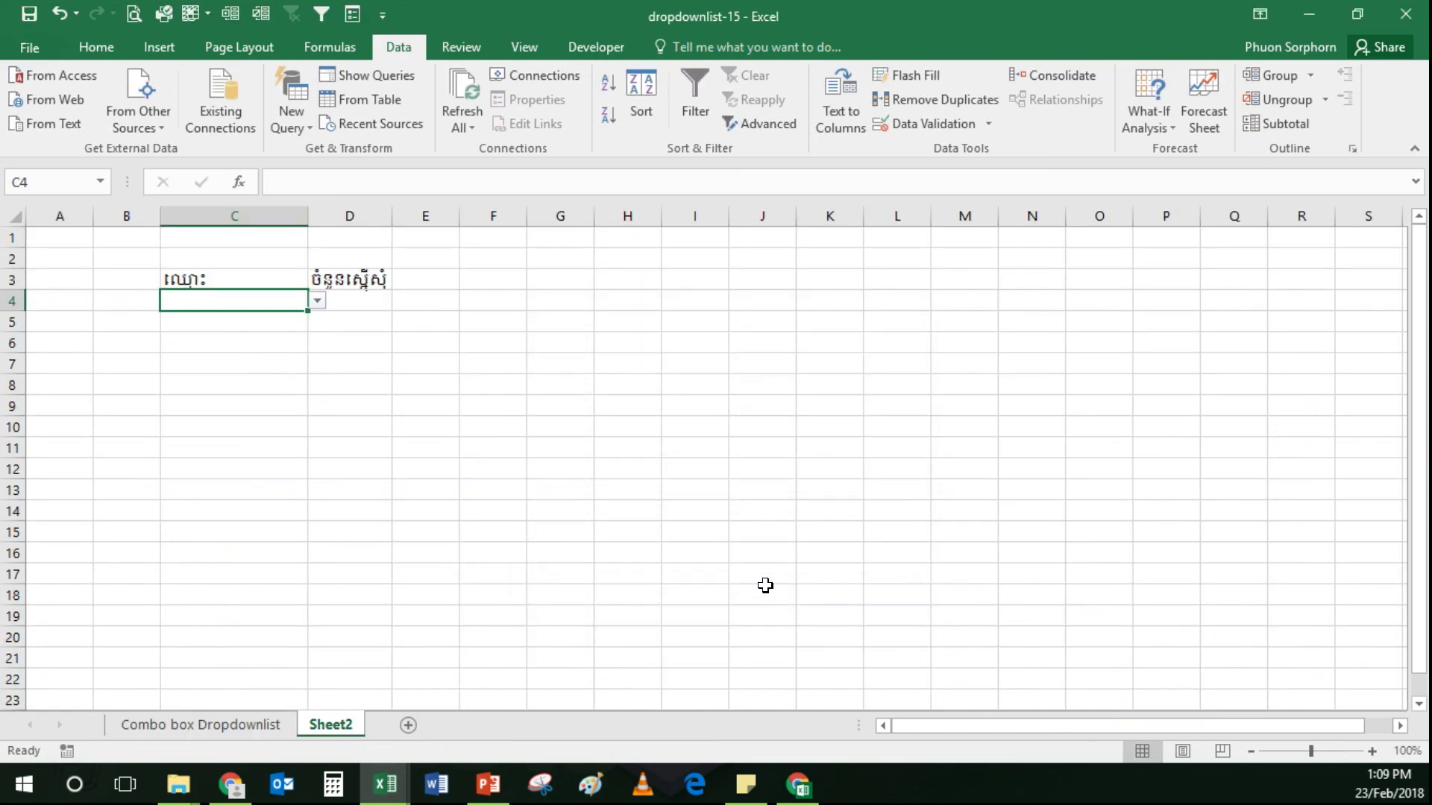
# - Put ខ្មៅដៃ-តូច into C4 from its list and type a test entry in C6
pyautogui.click(317, 301)
pyautogui.click(246, 347)
pyautogui.click(248, 338)
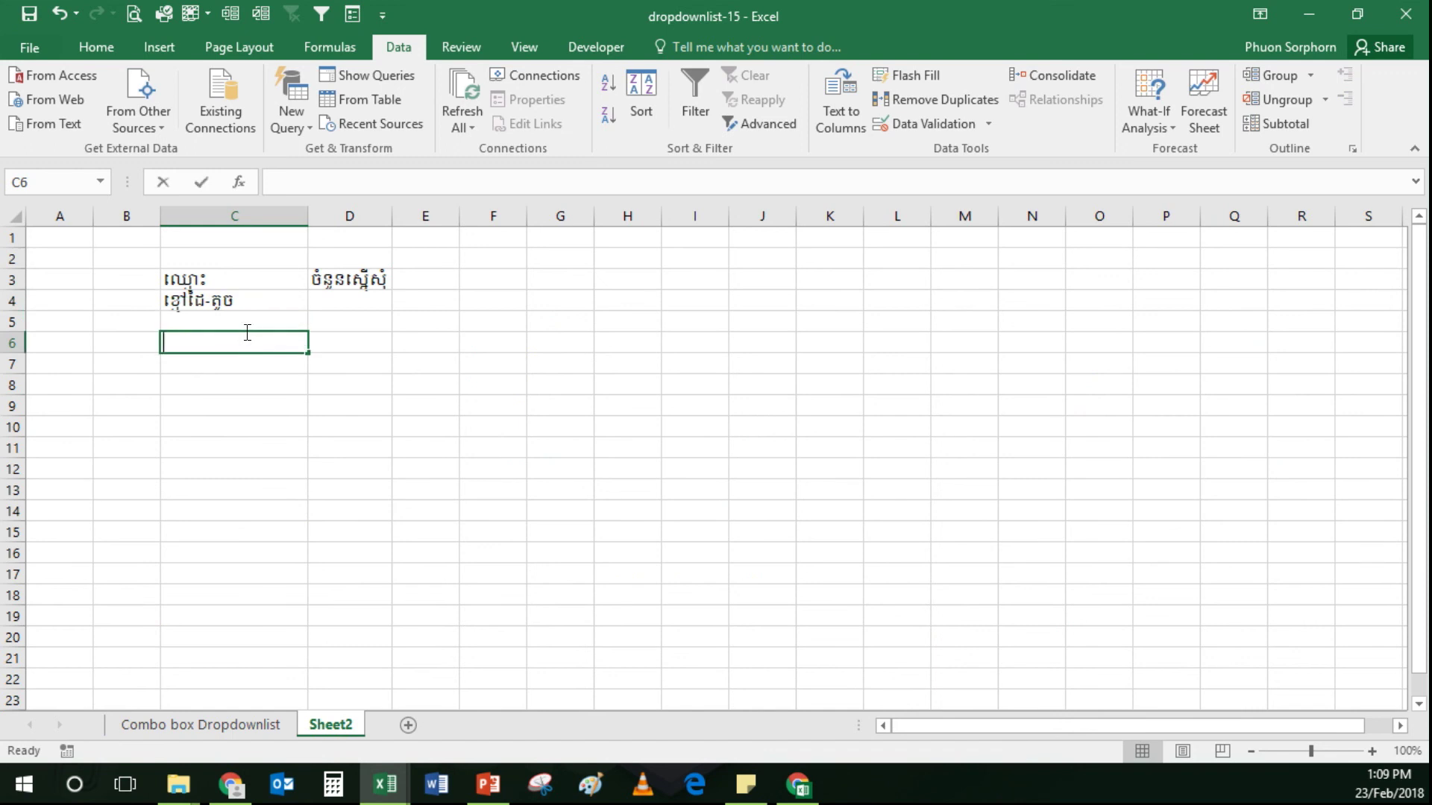
pyautogui.write('សជសជ')
pyautogui.press('Return')
# - Fill C4's entry and list down to C19, then clear C4:C19
pyautogui.click(273, 340)
pyautogui.click(268, 323)
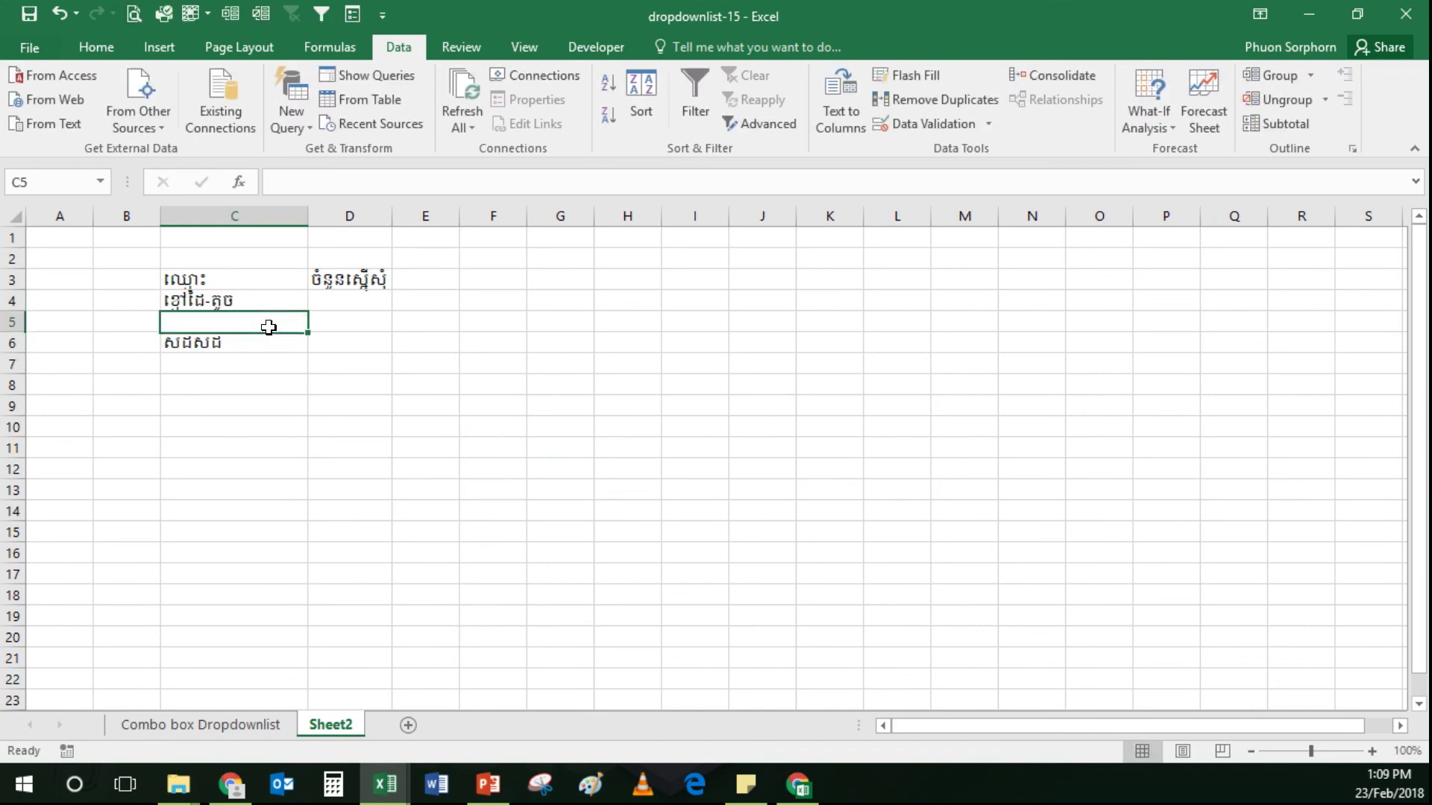
pyautogui.click(266, 296)
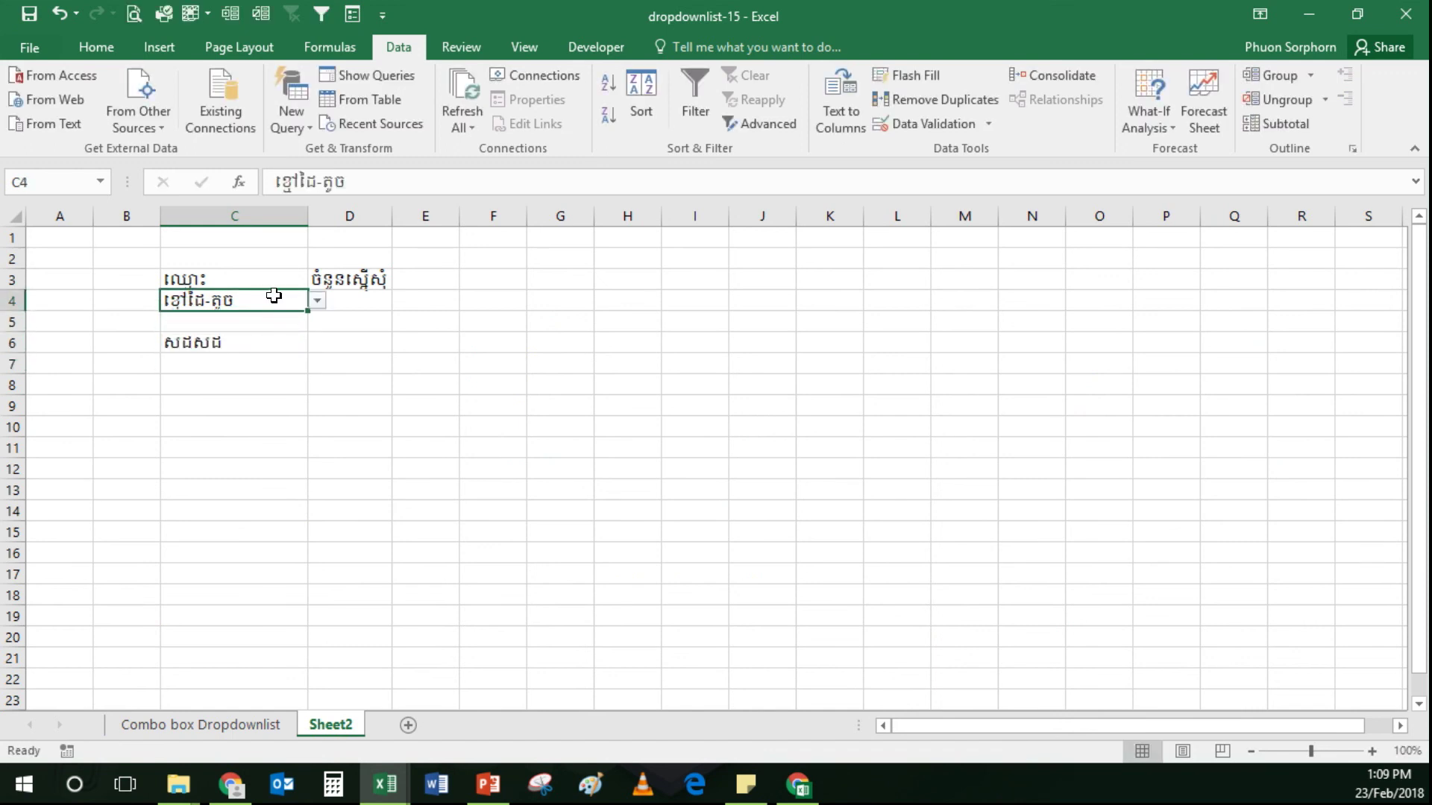
pyautogui.moveTo(274, 297); pyautogui.dragTo(278, 550)
pyautogui.click(288, 303)
pyautogui.moveTo(305, 313); pyautogui.dragTo(306, 619)
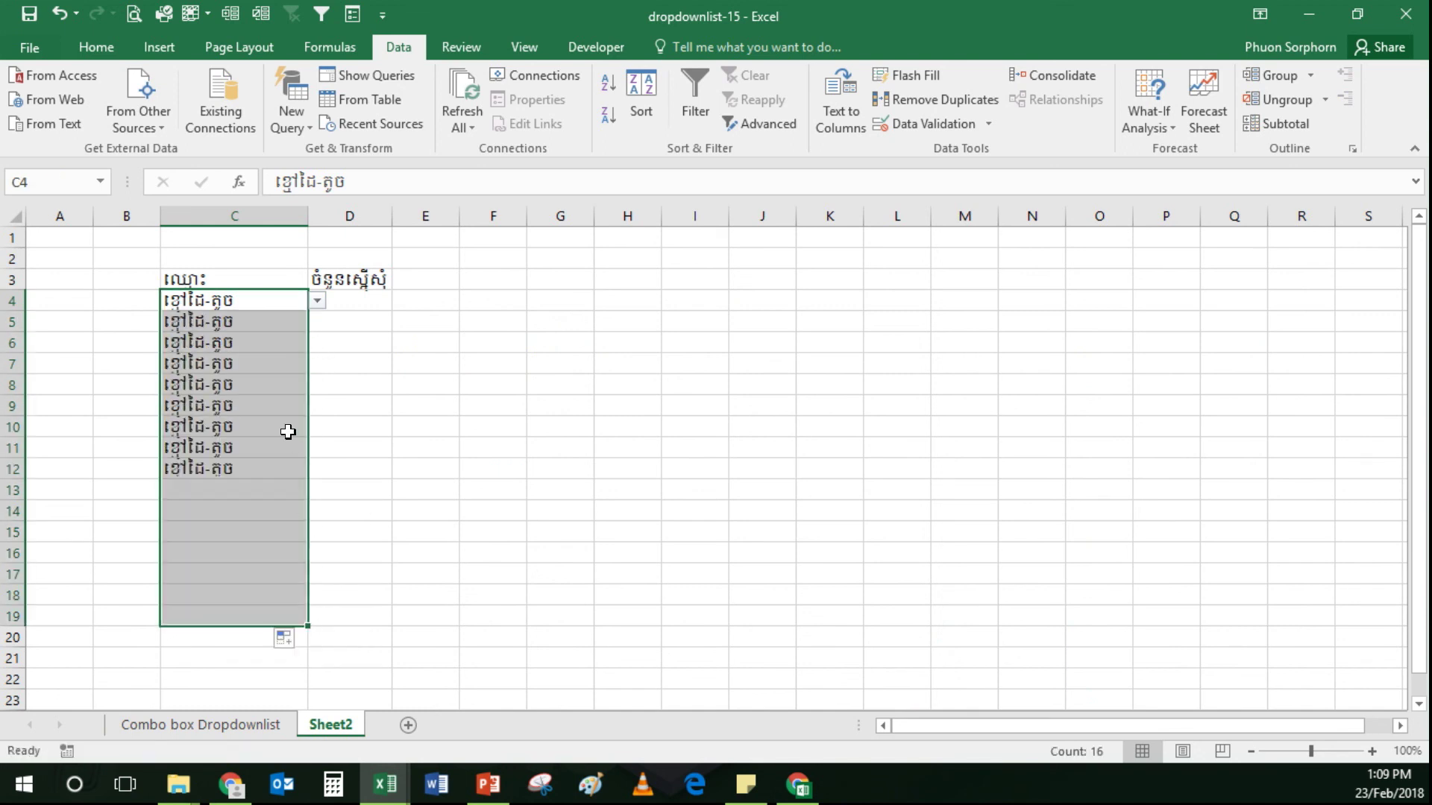
pyautogui.press('Delete')
# - Enter an unlisted value in C6 to test validation and cancel the rejection
pyautogui.click(287, 342)
pyautogui.write('សថដ')
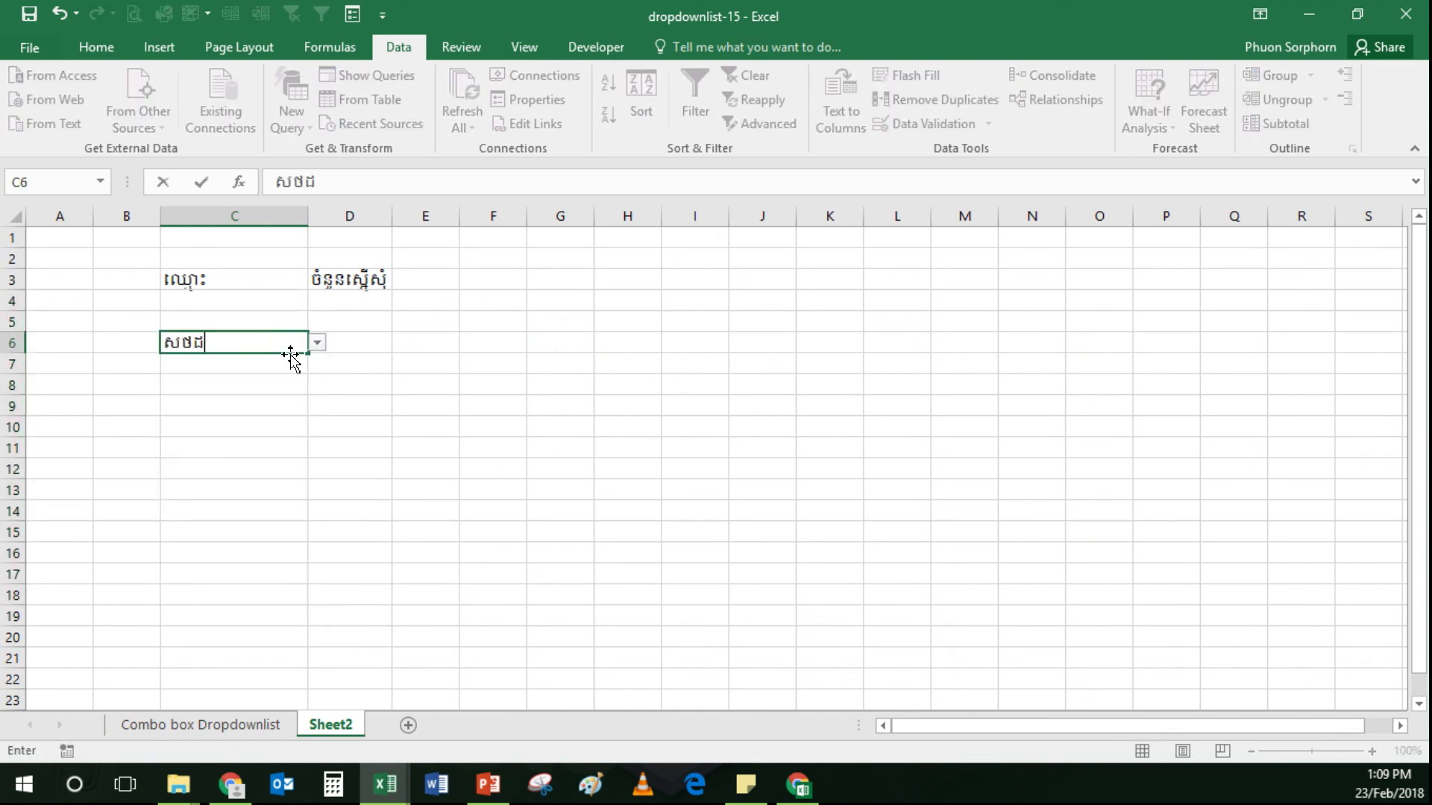
pyautogui.press('Return')
pyautogui.click(739, 452)
pyautogui.click(265, 320)
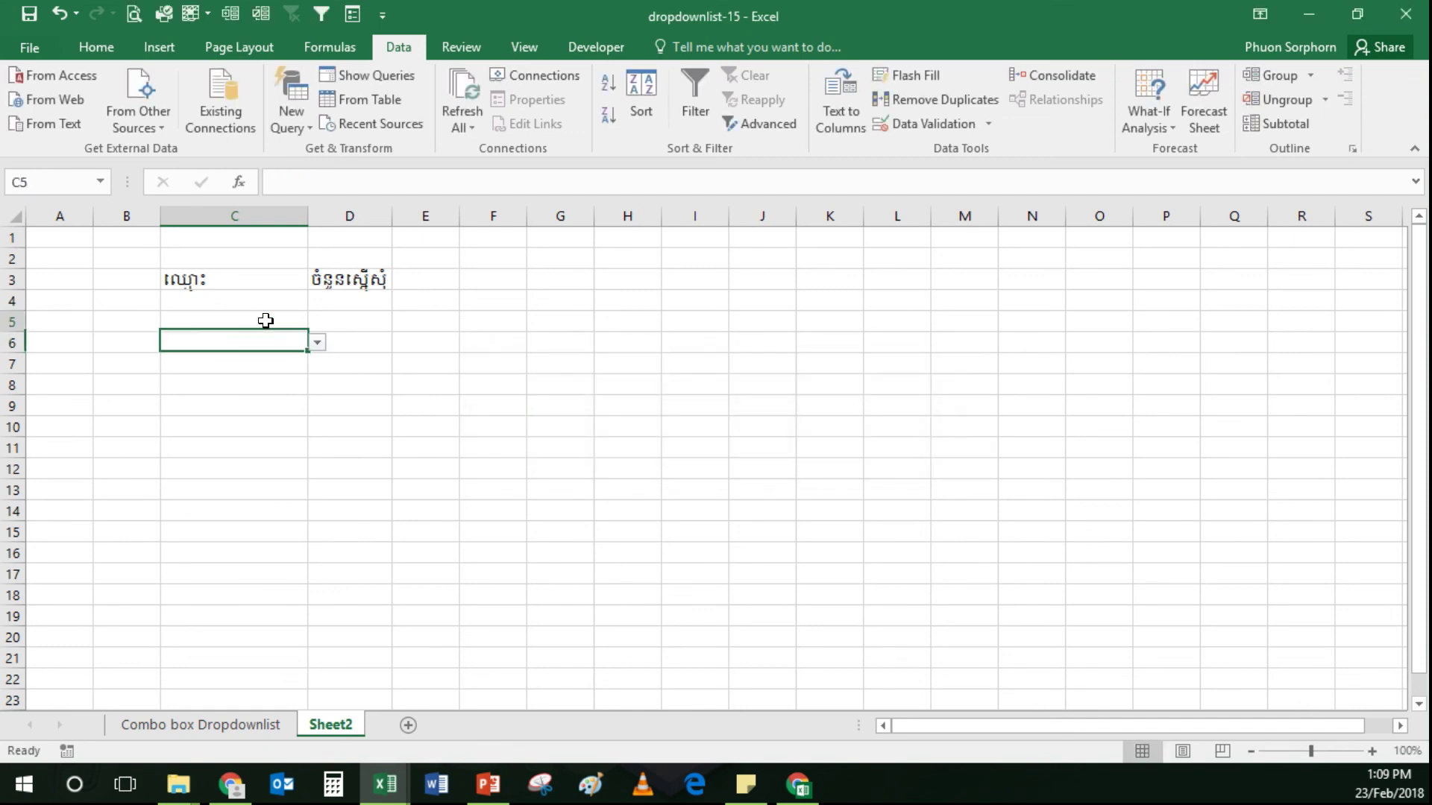
# - Choose សៀវភៅ-ក្រាស់ for C4 from its dropdown list and check the cells below
pyautogui.click(245, 299)
pyautogui.click(317, 301)
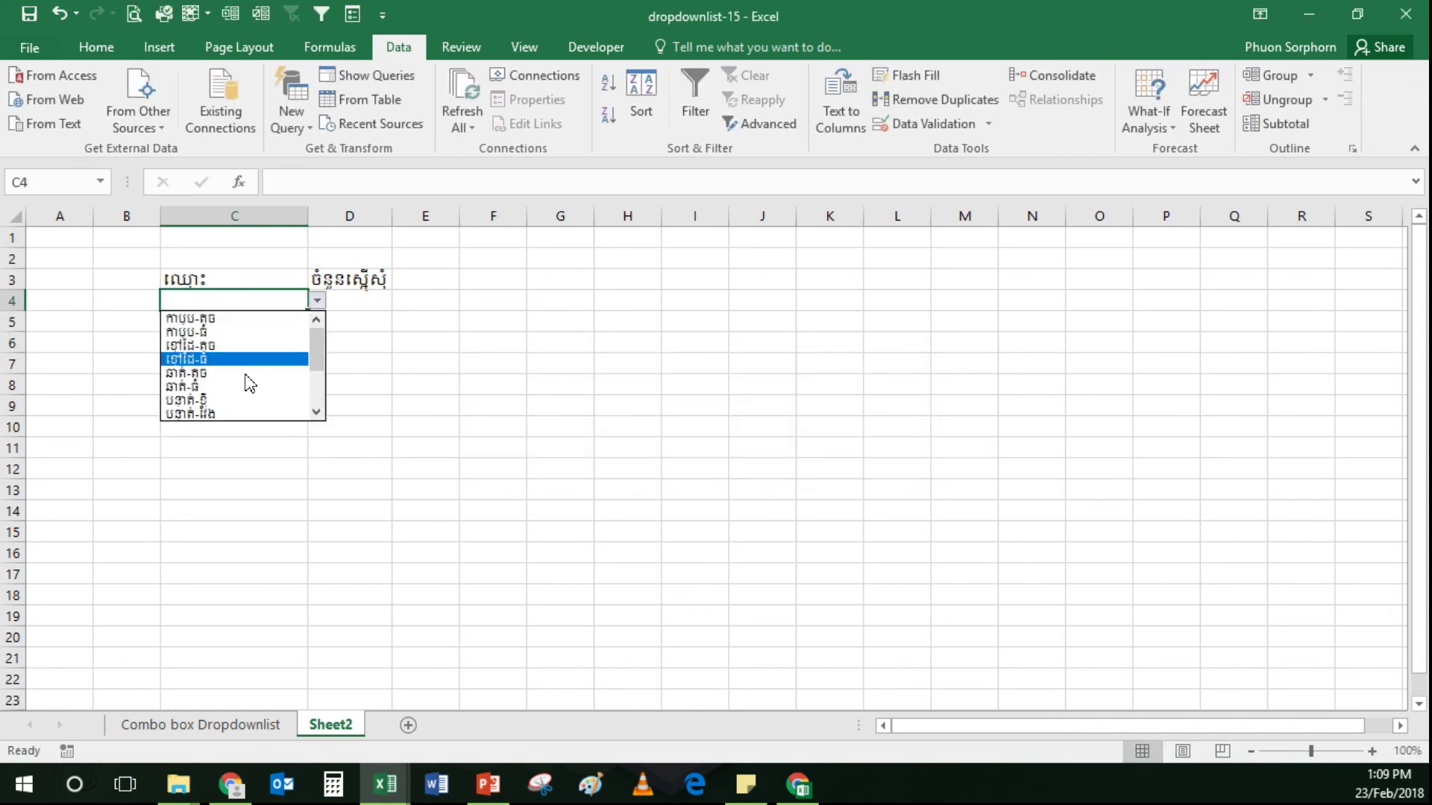
pyautogui.moveTo(317, 348); pyautogui.dragTo(312, 408)
pyautogui.click(276, 373)
pyautogui.click(395, 363)
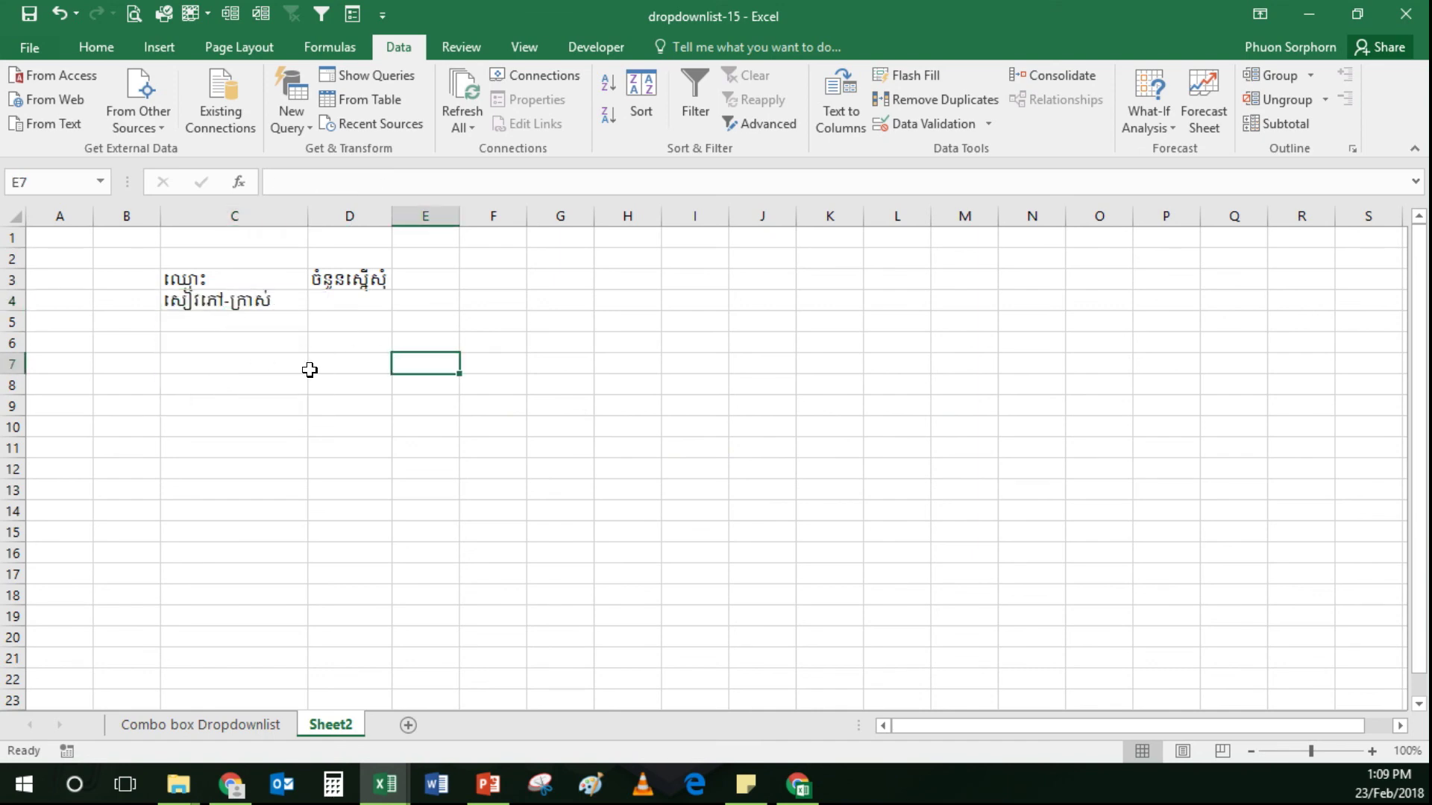
pyautogui.click(257, 323)
pyautogui.click(256, 341)
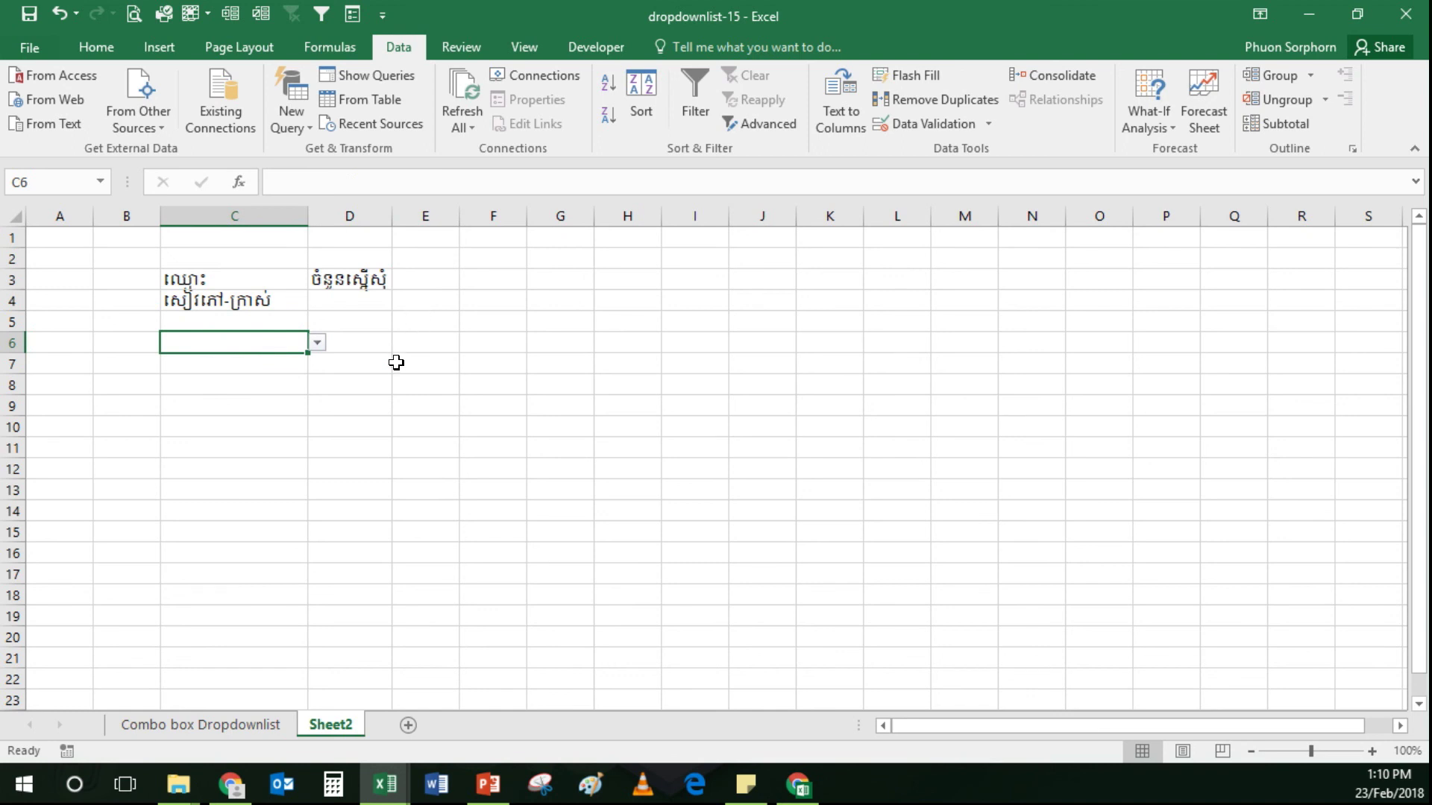
pyautogui.click(259, 298)
pyautogui.click(286, 347)
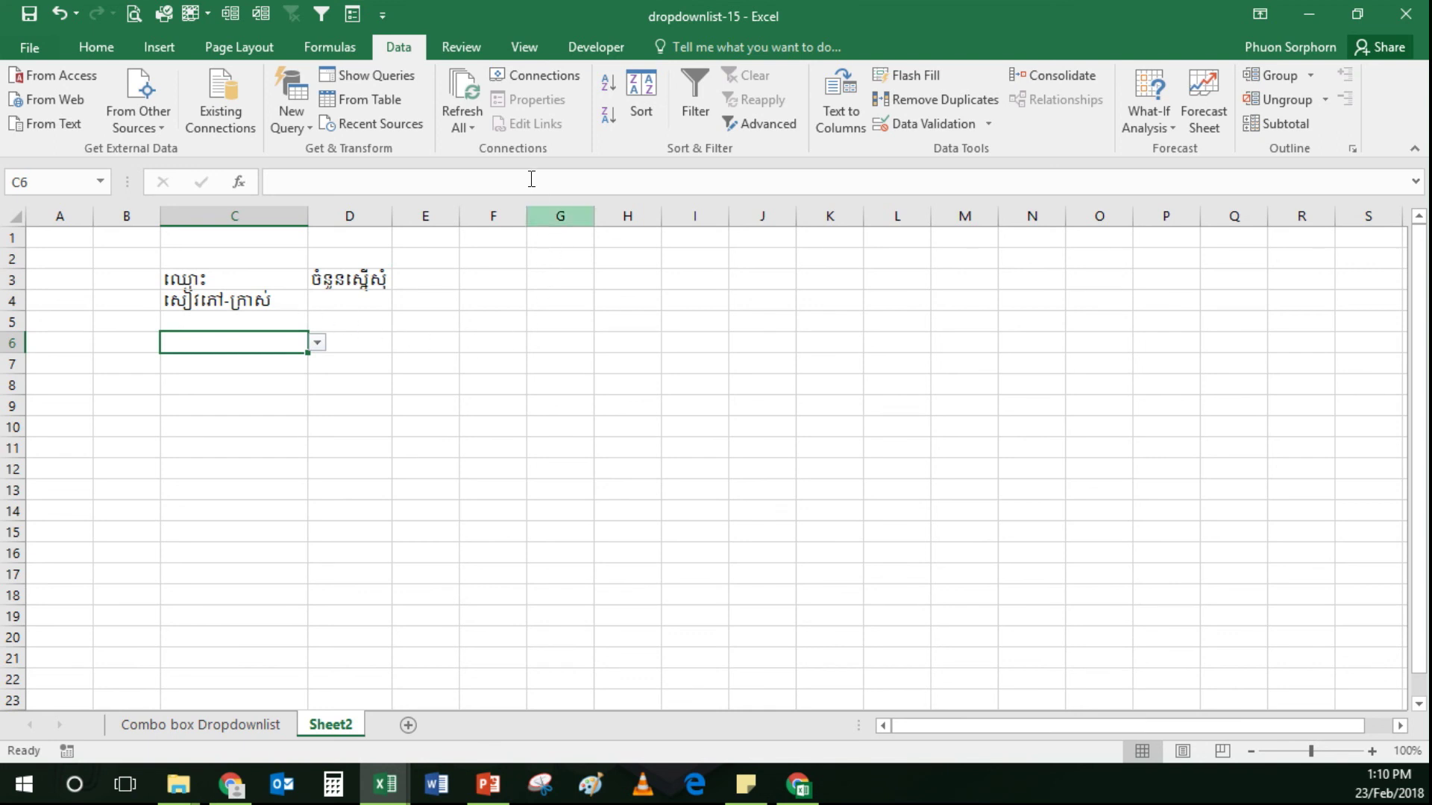
# - Switch the ribbon to the Developer tab
pyautogui.click(576, 49)
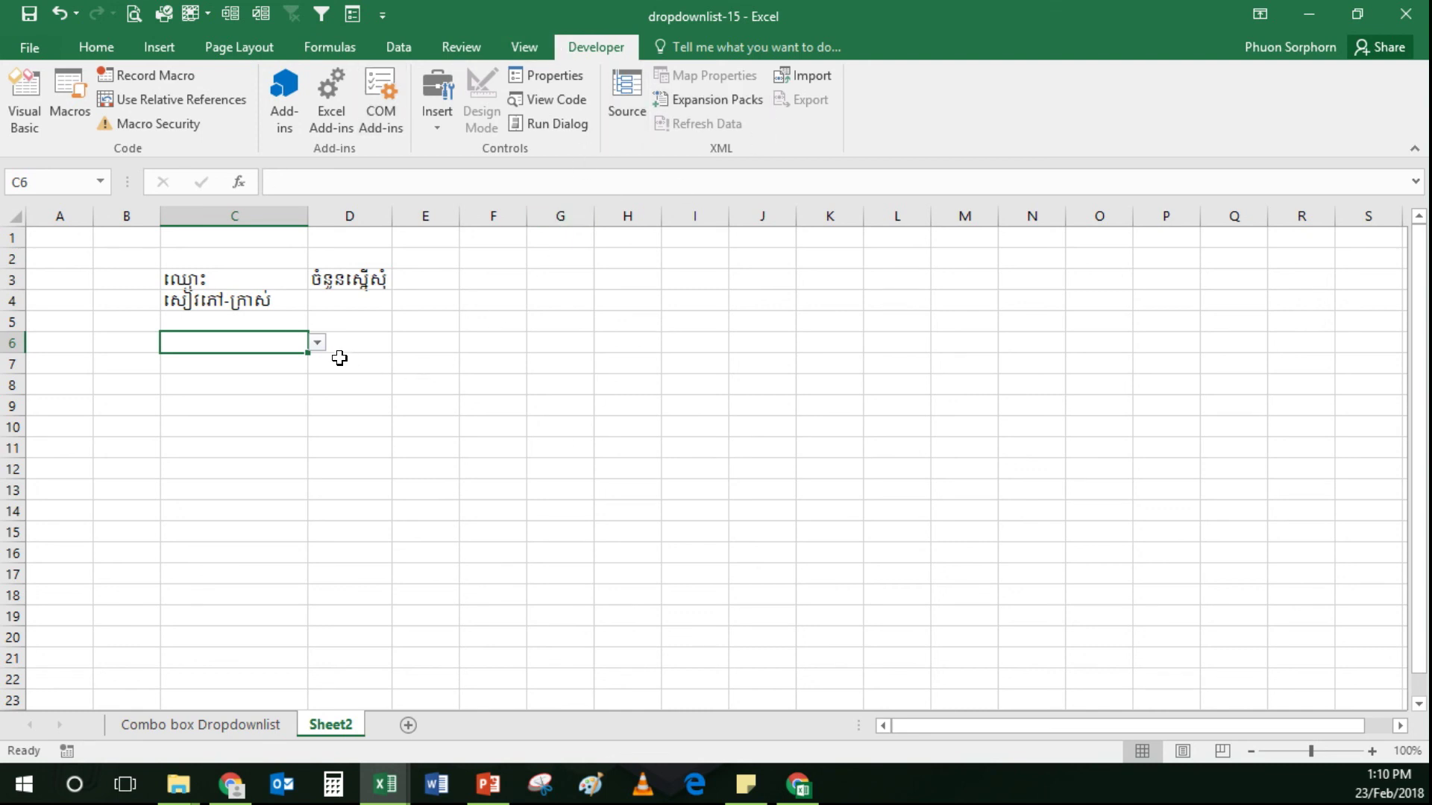
# - Insert an ActiveX combo box on Sheet2, drawn over cells C6 to C7
pyautogui.click(284, 325)
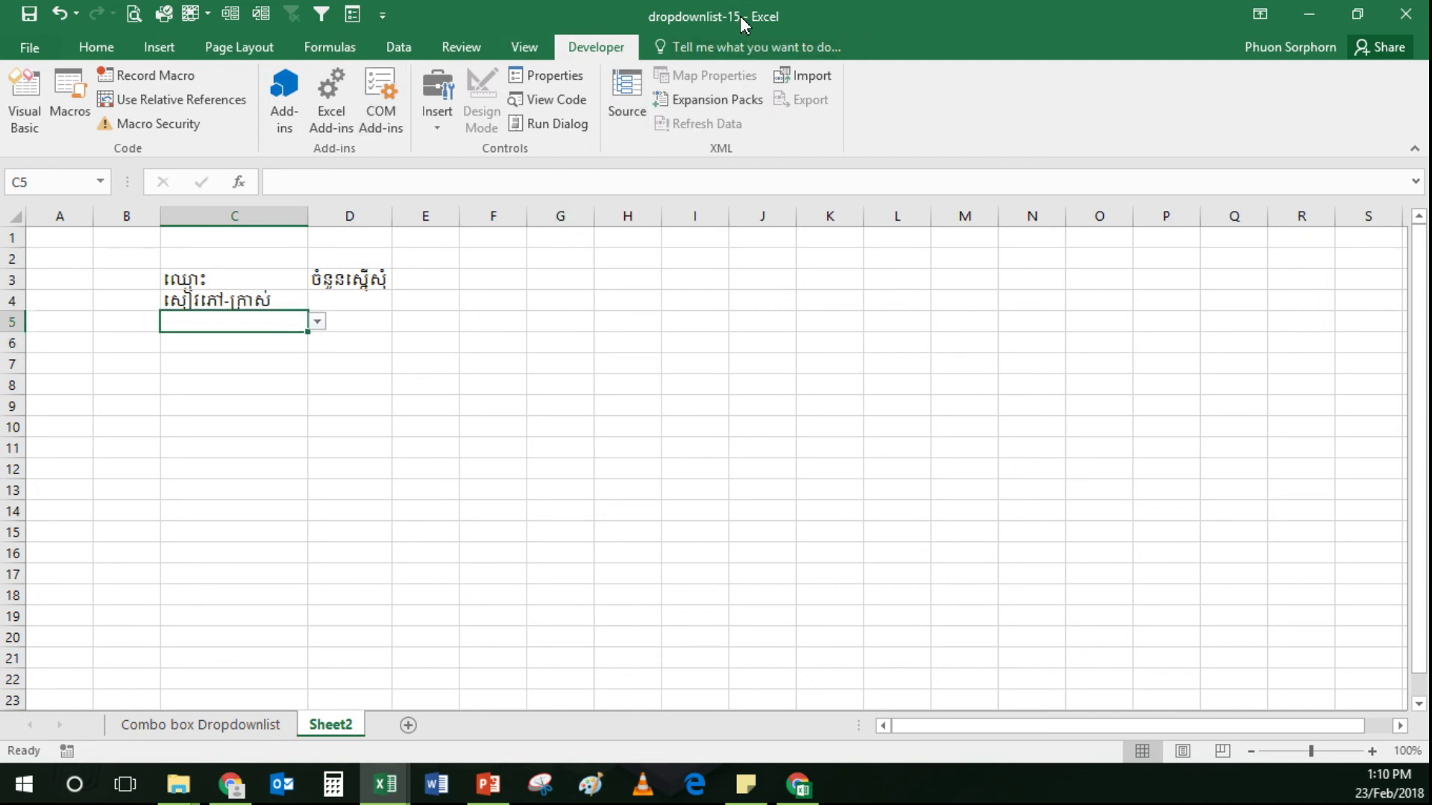
pyautogui.click(432, 116)
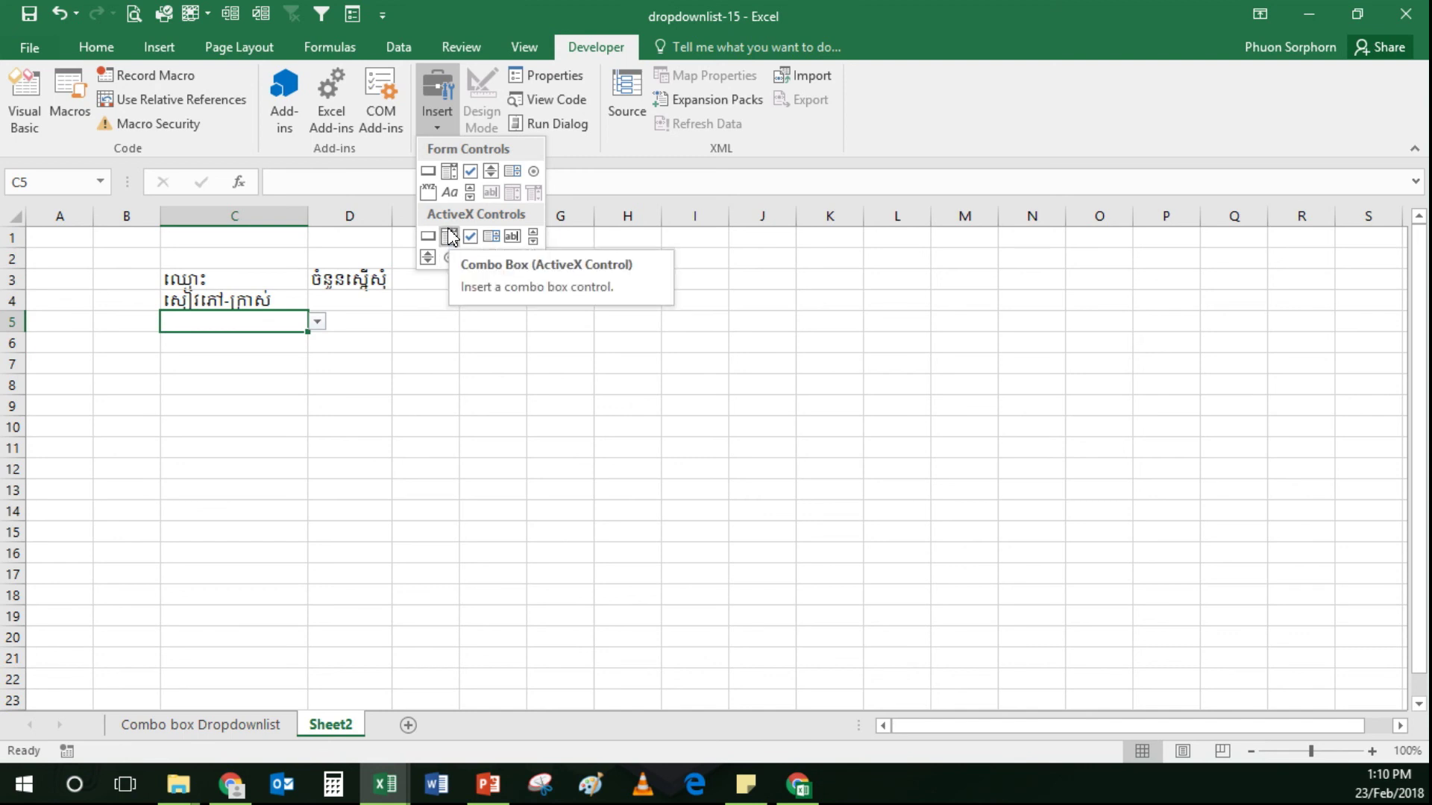
pyautogui.click(450, 238)
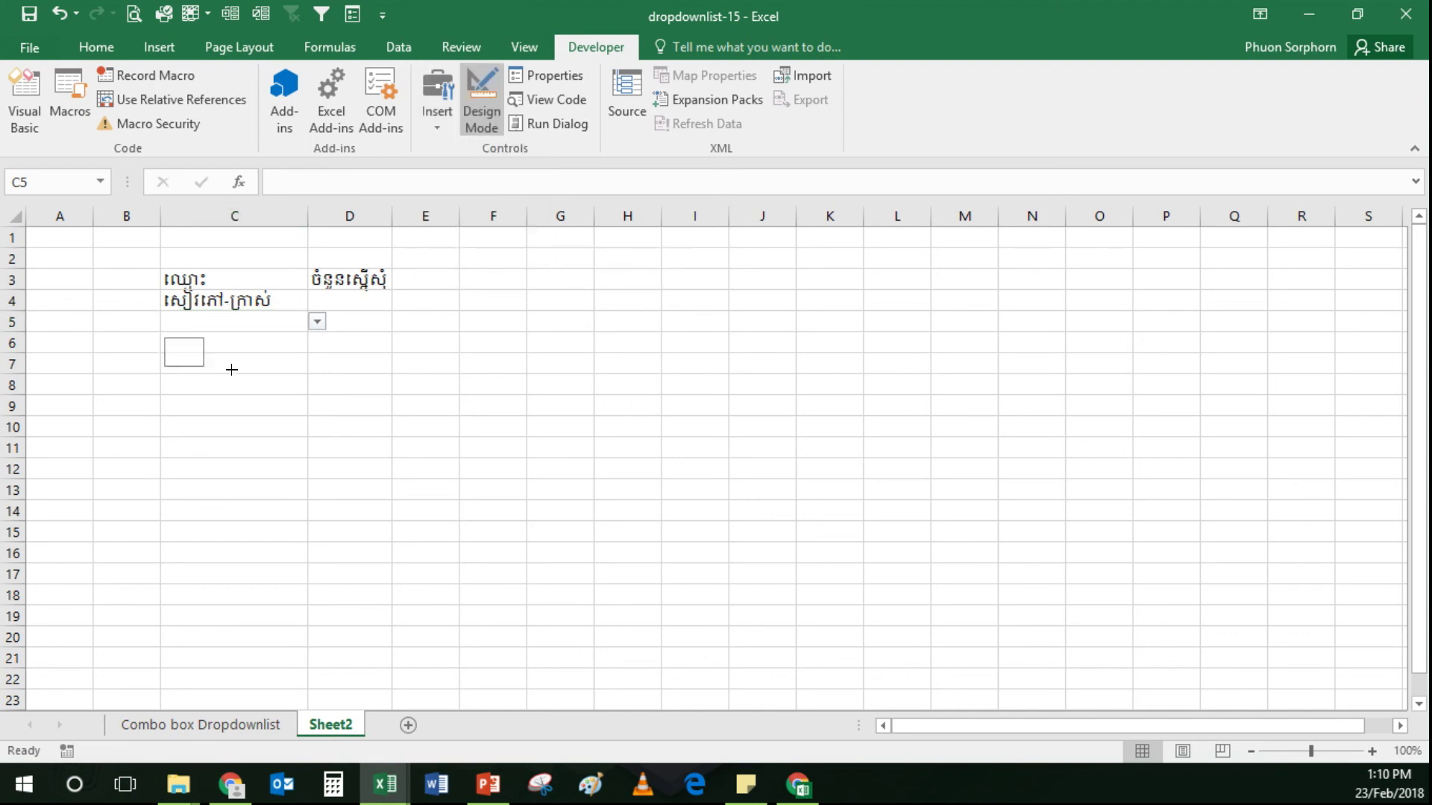
pyautogui.moveTo(167, 337); pyautogui.dragTo(314, 371)
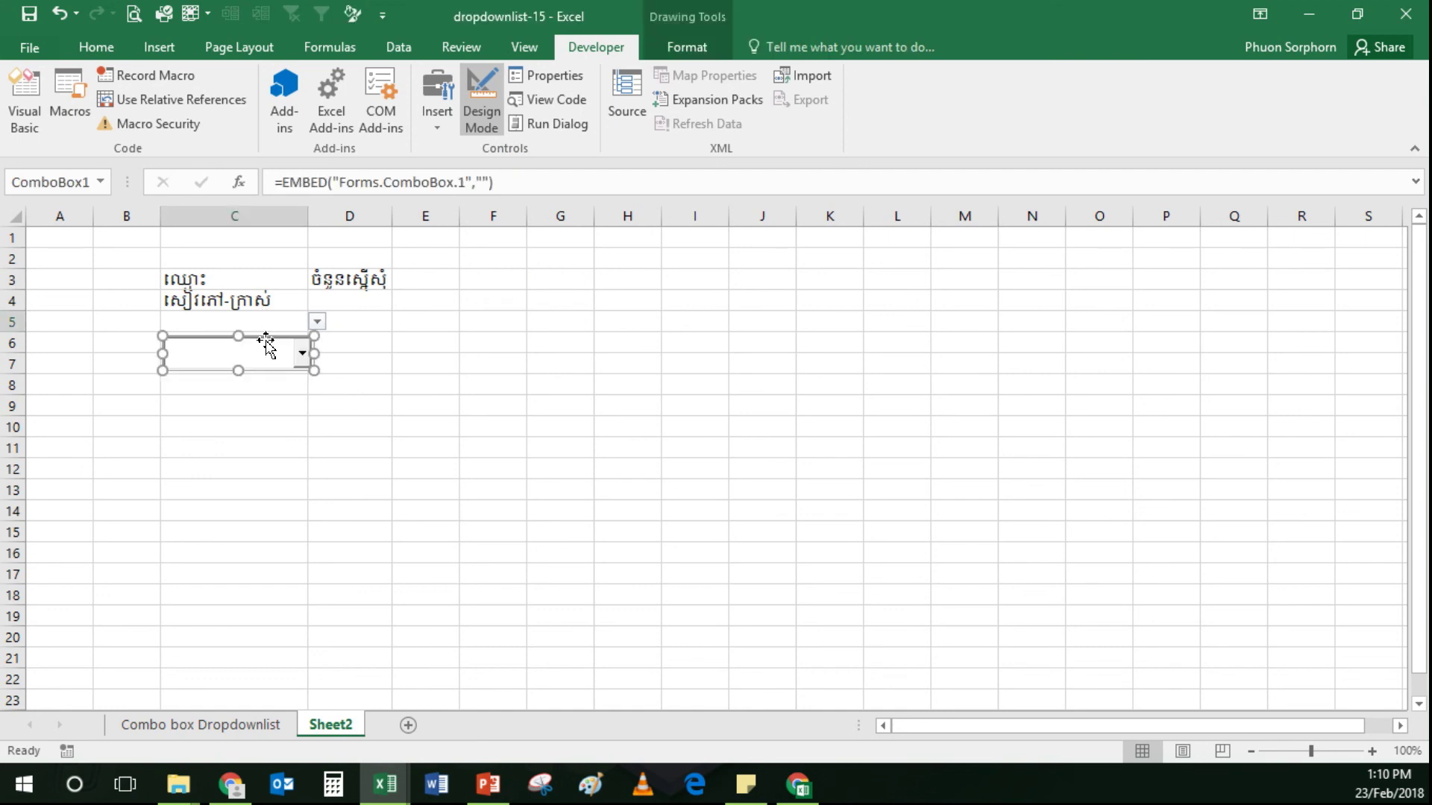
# - Rename the combo box to Name15 in its Properties window
pyautogui.rightClick(272, 340)
pyautogui.click(328, 429)
pyautogui.click(434, 143)
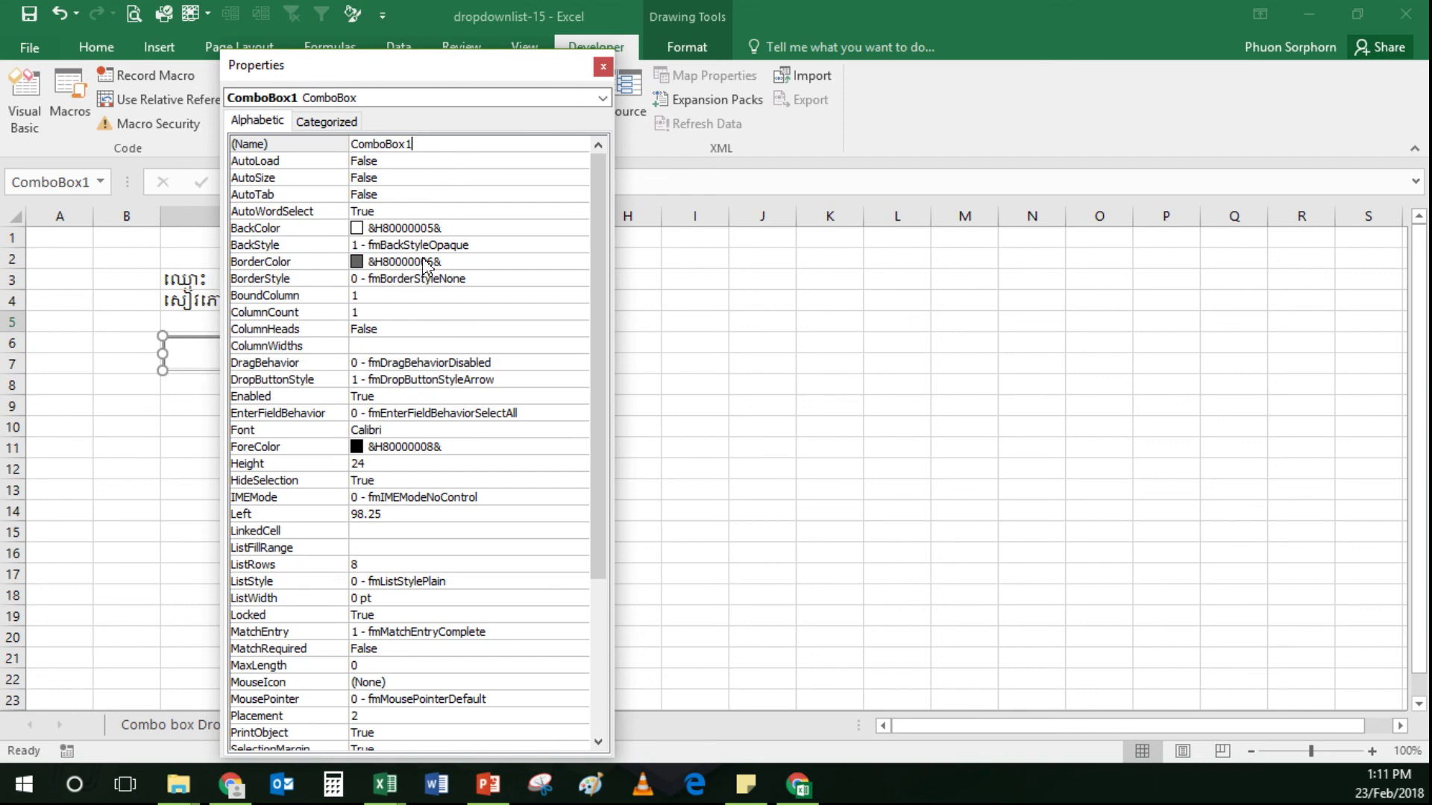
pyautogui.press('BackSpace')
pyautogui.press('BackSpace')
pyautogui.press('BackSpace')
pyautogui.press('BackSpace')
pyautogui.write('Name15')
pyautogui.click(464, 178)
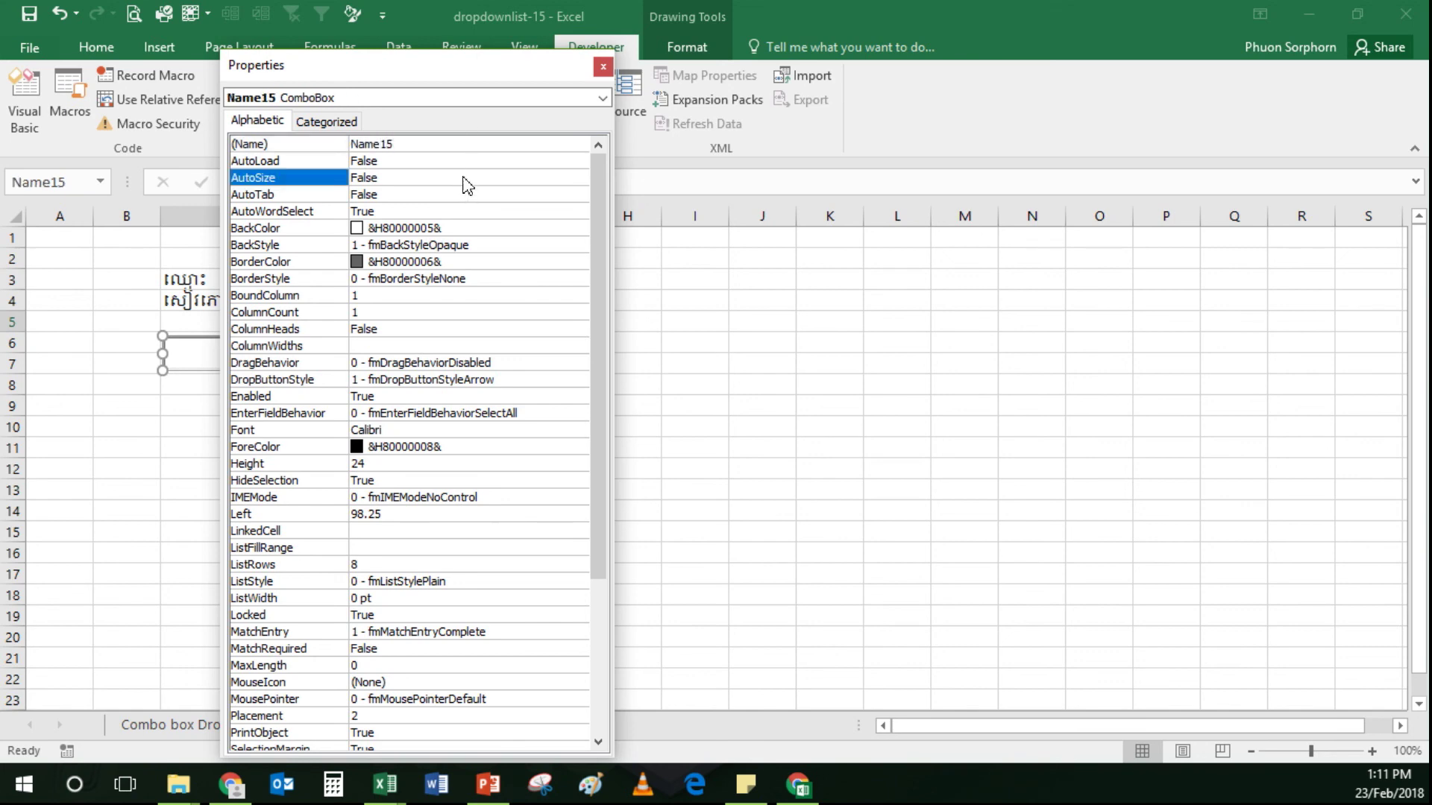
pyautogui.click(603, 68)
# - Align the combo box over C6, then go to the Combo box Dropdownlist sheet
pyautogui.click(329, 419)
pyautogui.moveTo(241, 362); pyautogui.dragTo(242, 347)
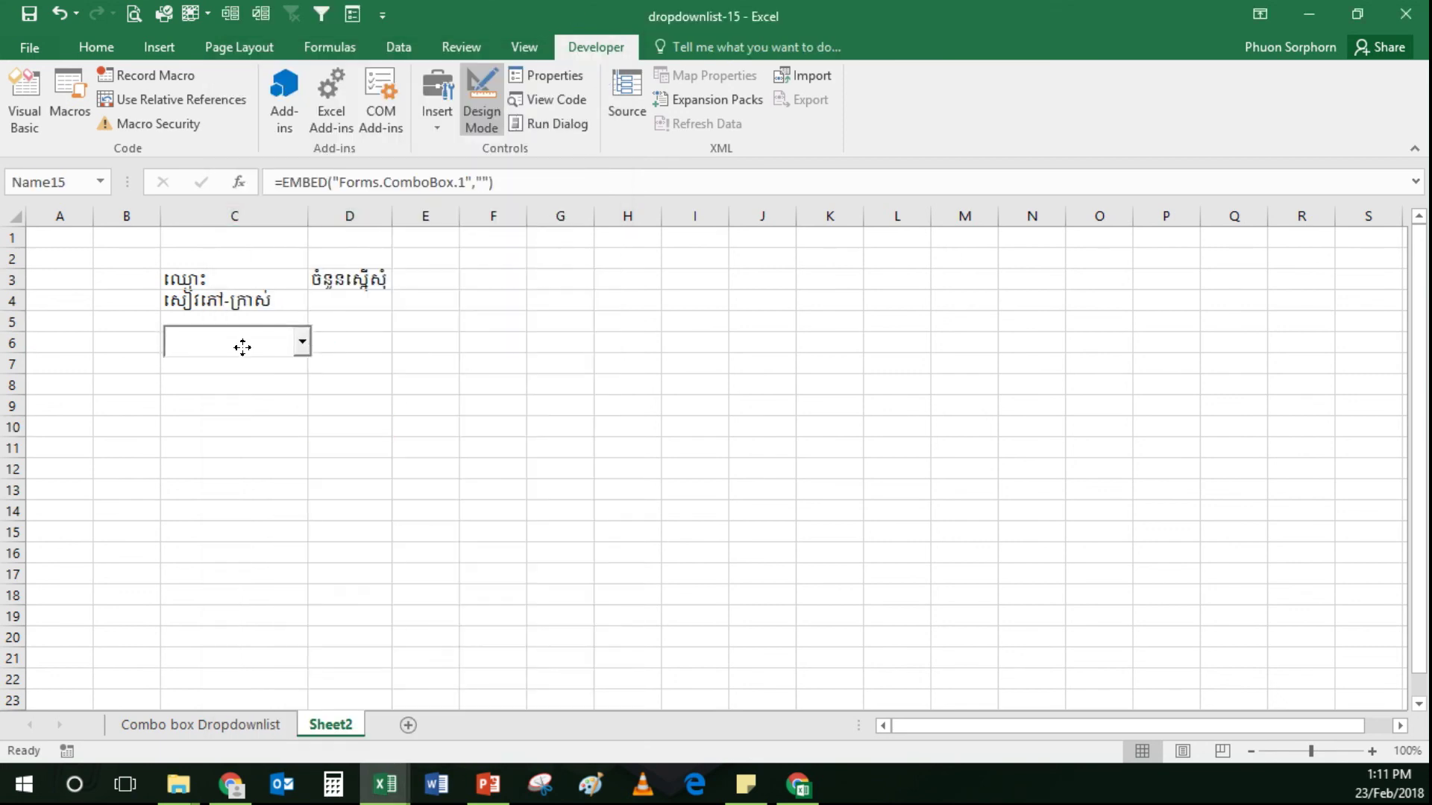
pyautogui.click(473, 387)
pyautogui.click(273, 347)
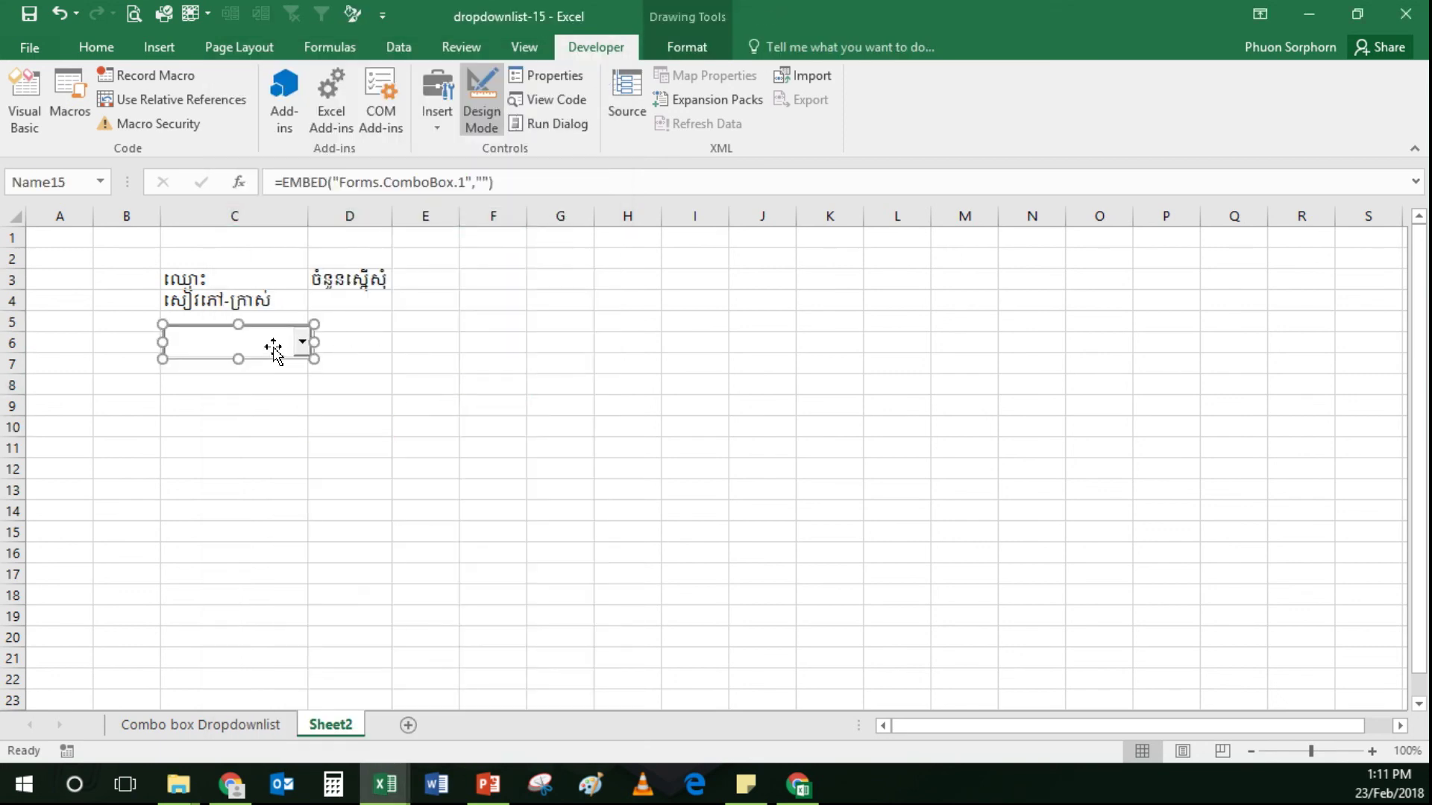
pyautogui.click(338, 472)
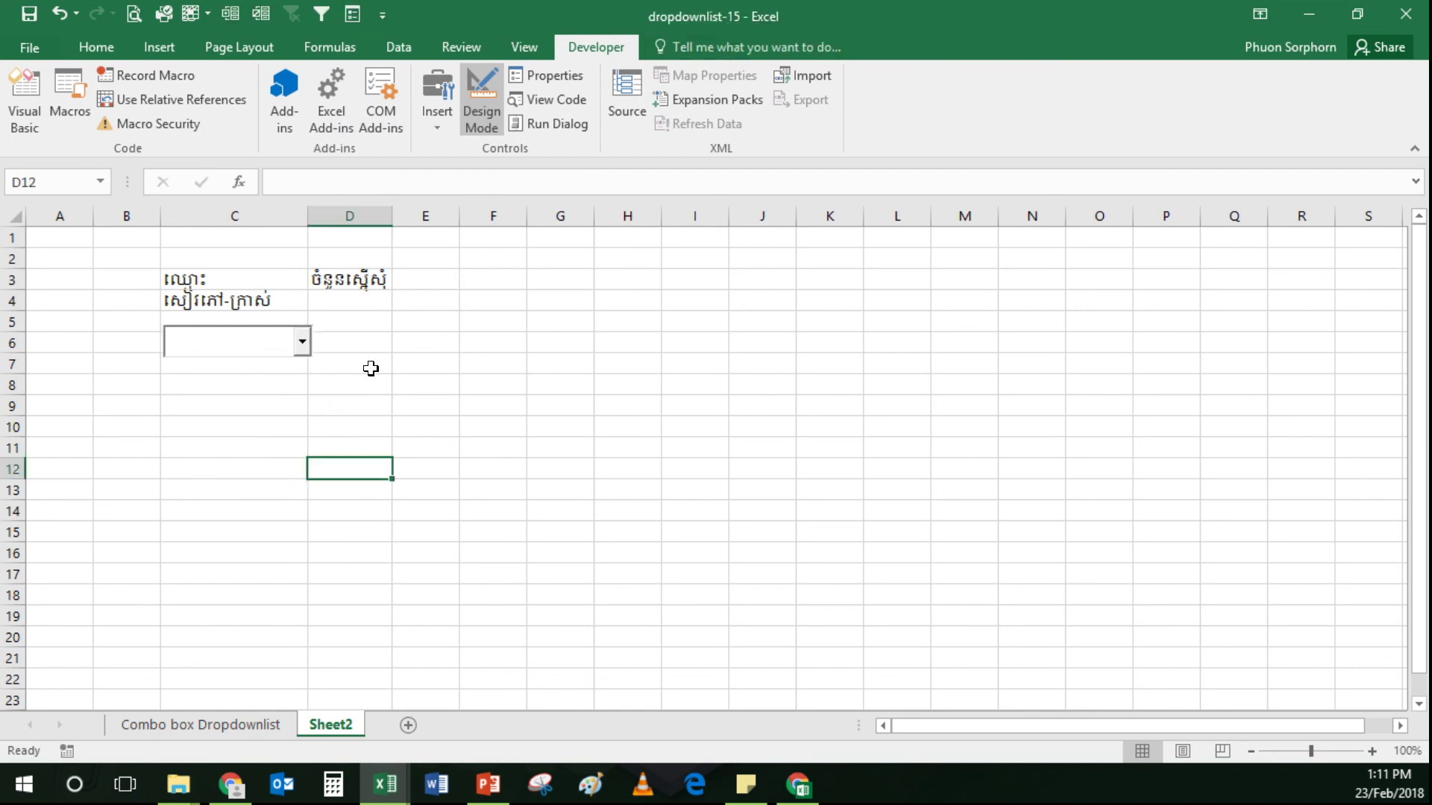
pyautogui.click(333, 338)
pyautogui.moveTo(265, 343); pyautogui.dragTo(260, 343)
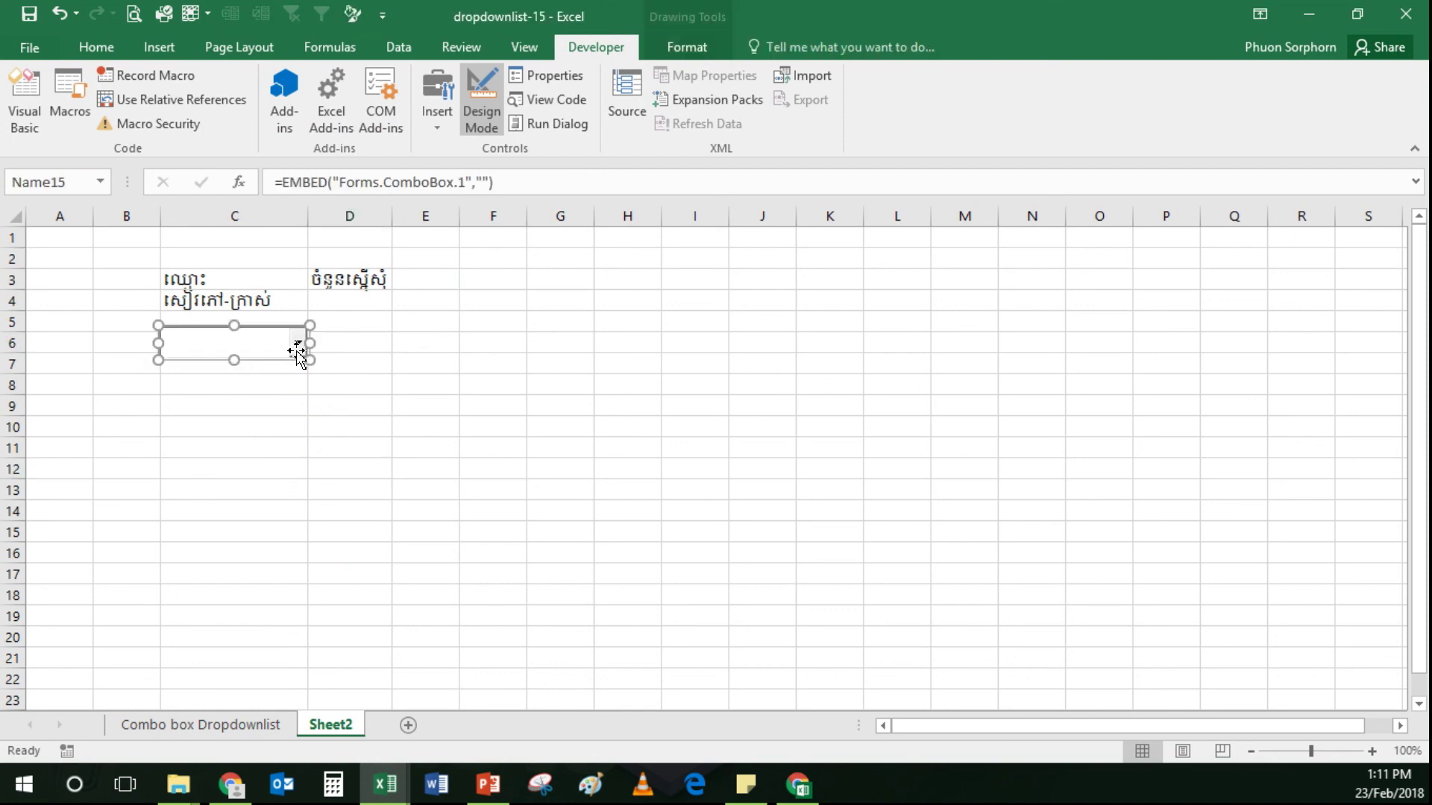
pyautogui.click(399, 403)
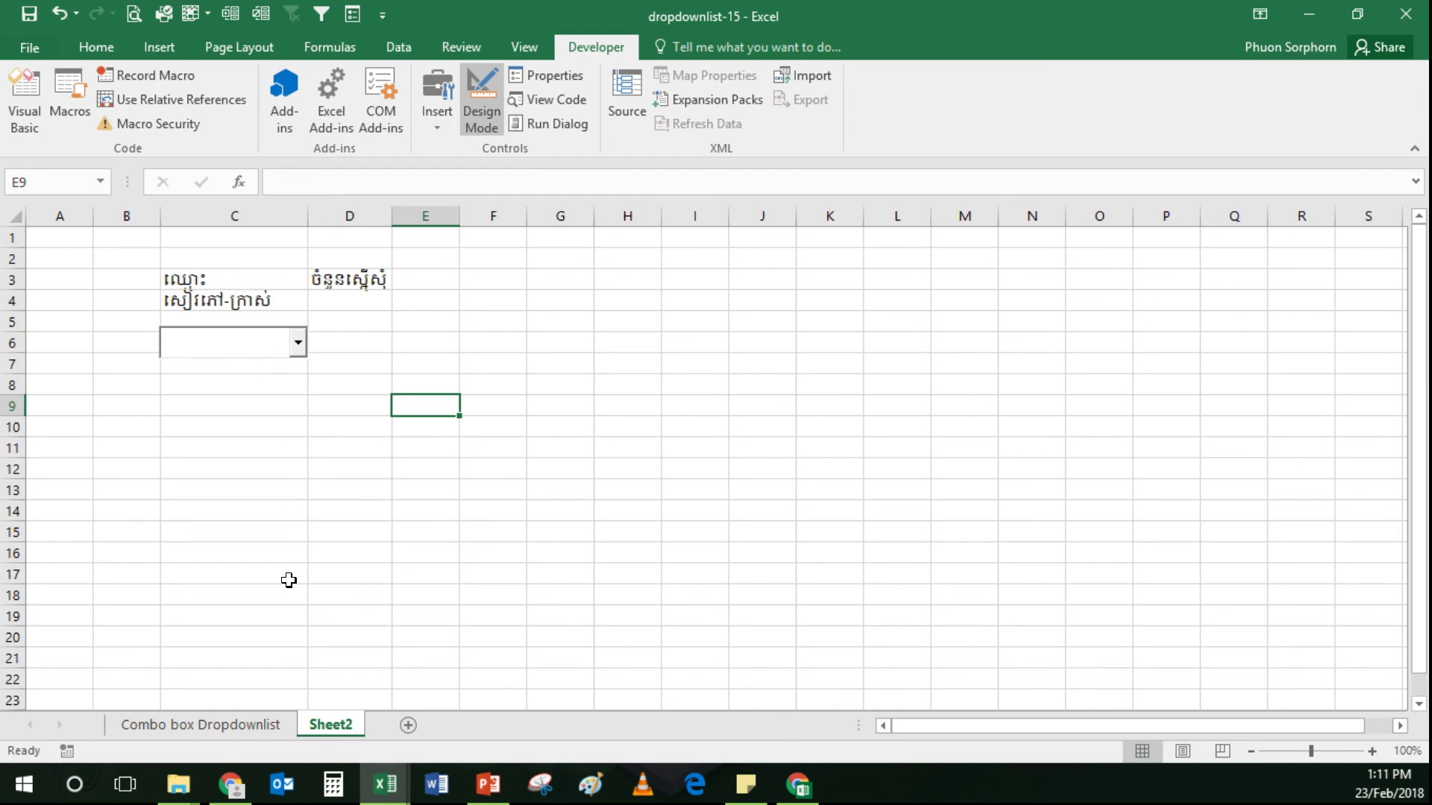
pyautogui.click(254, 727)
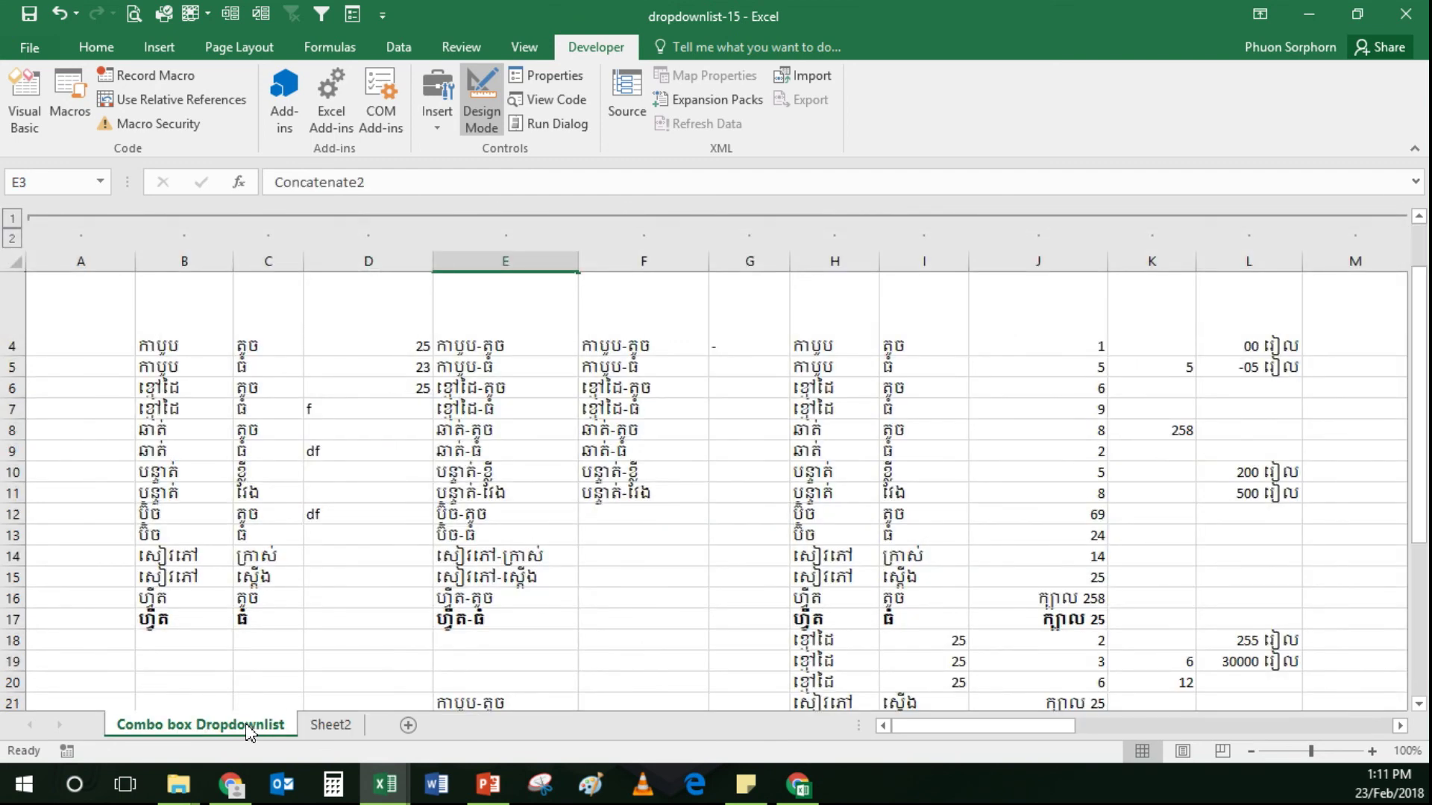
# - Rename the Combo box Dropdownlist sheet tab to 'Drop' and select cell D6
pyautogui.rightClick(245, 724)
pyautogui.click(320, 527)
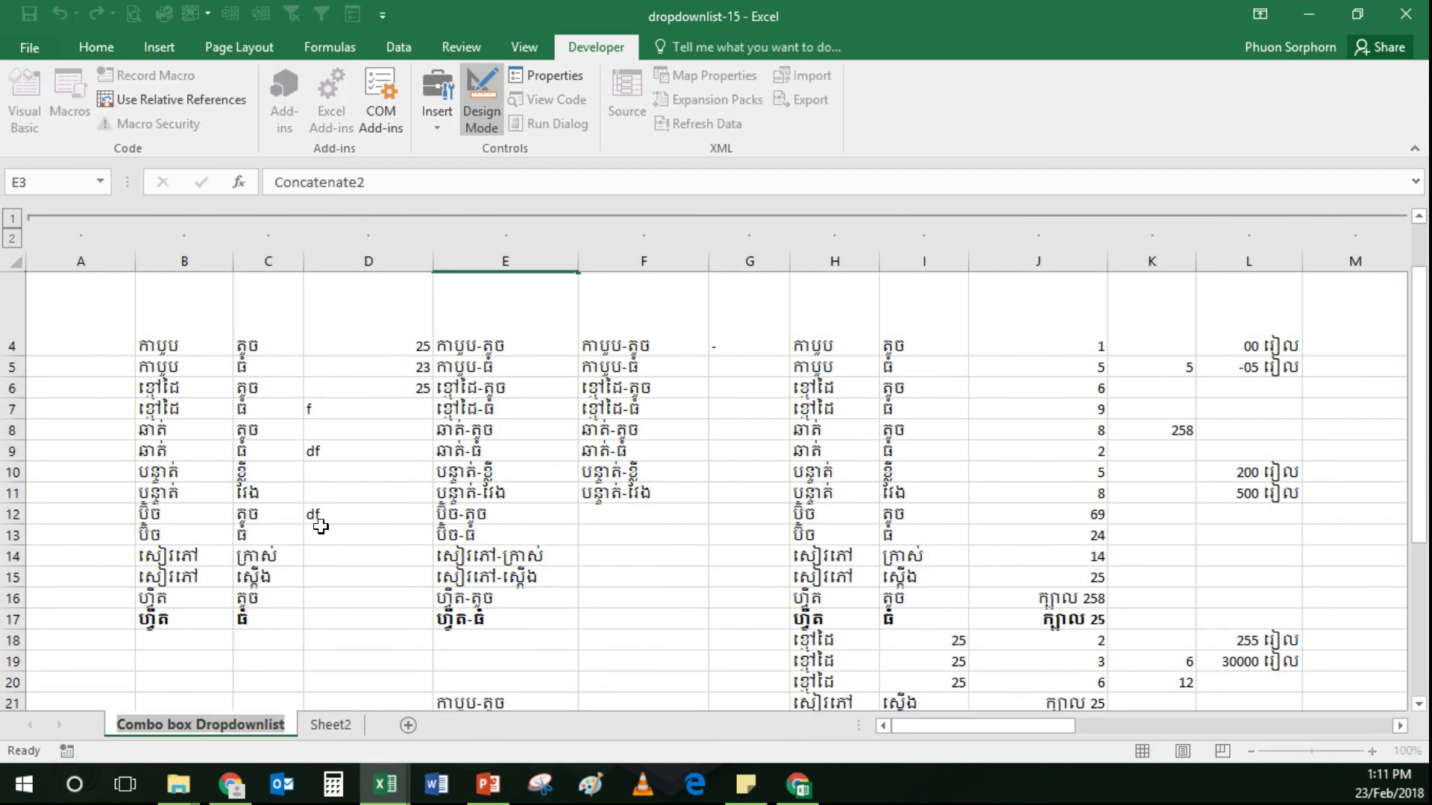
pyautogui.write('Dro')
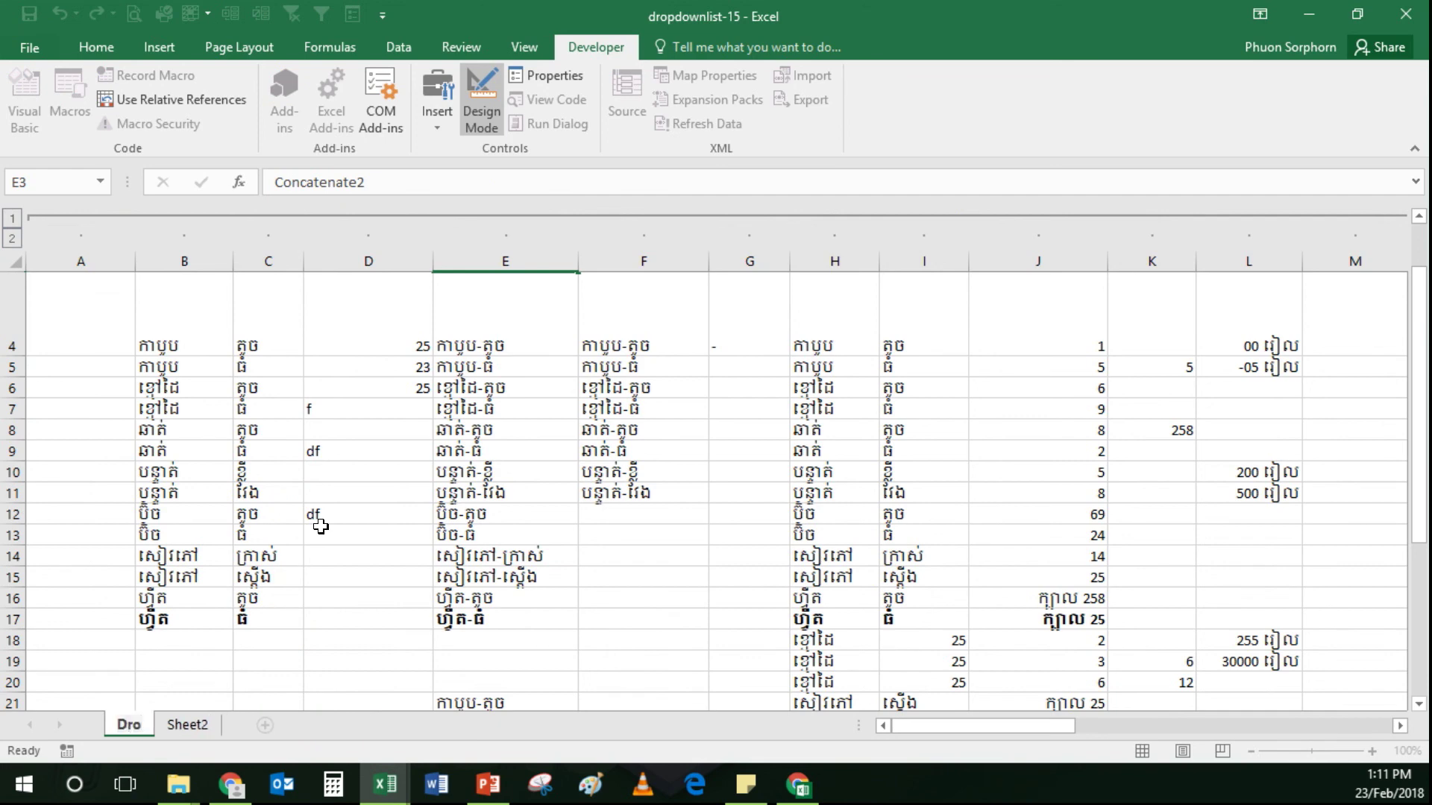
pyautogui.write('p')
pyautogui.press('Return')
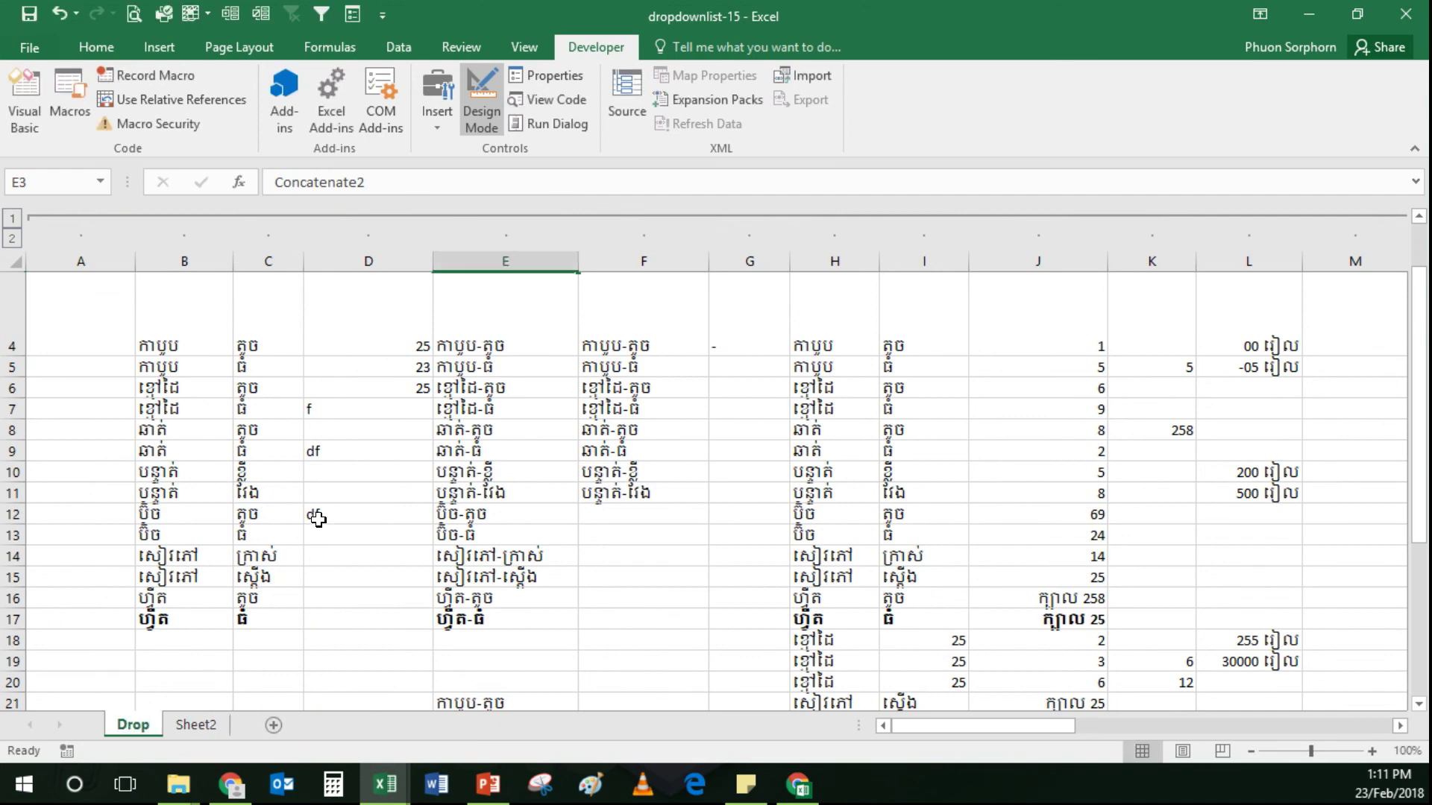
pyautogui.click(373, 390)
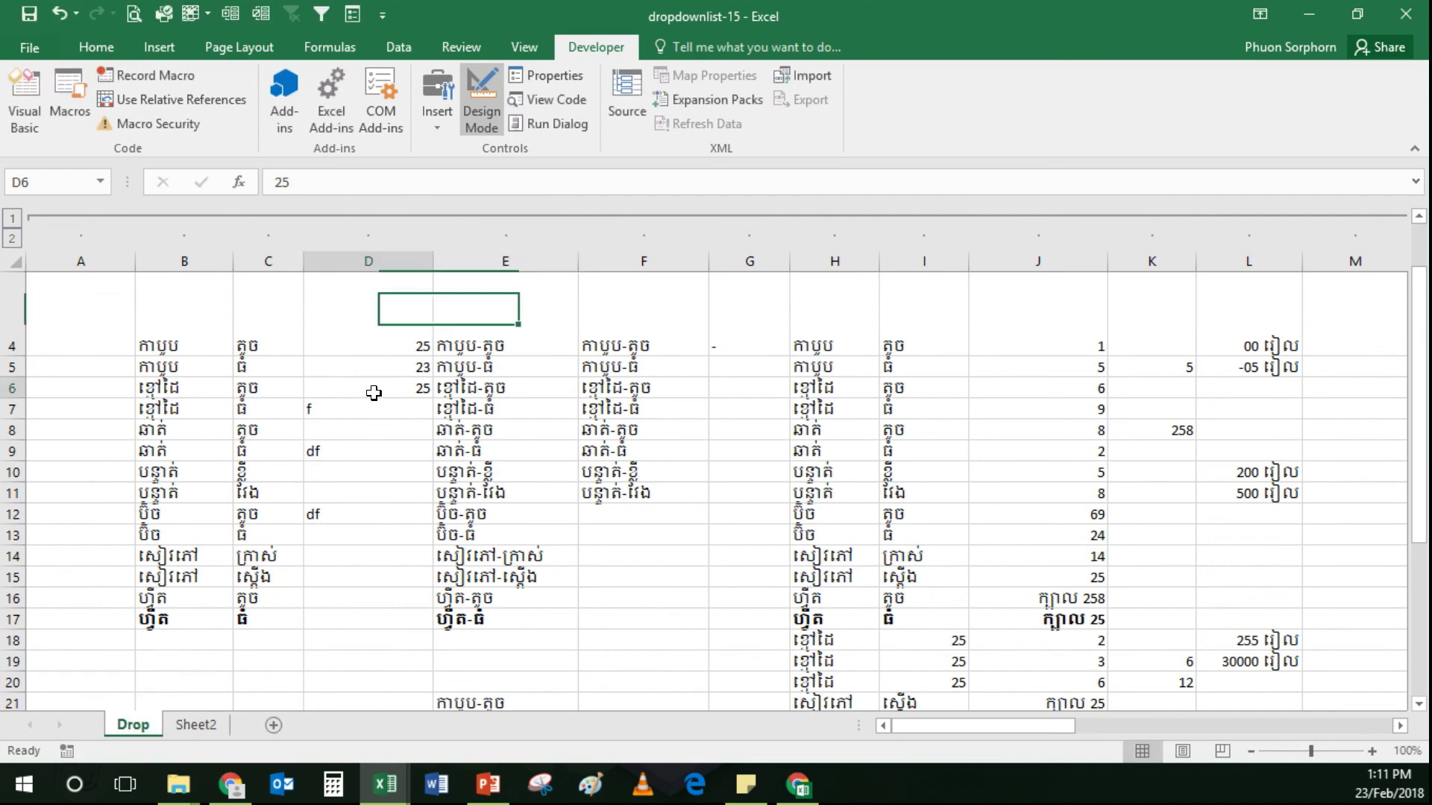
# - In the dropdownlist workbook, copy all of Sheet2's VBA code
pyautogui.click(385, 783)
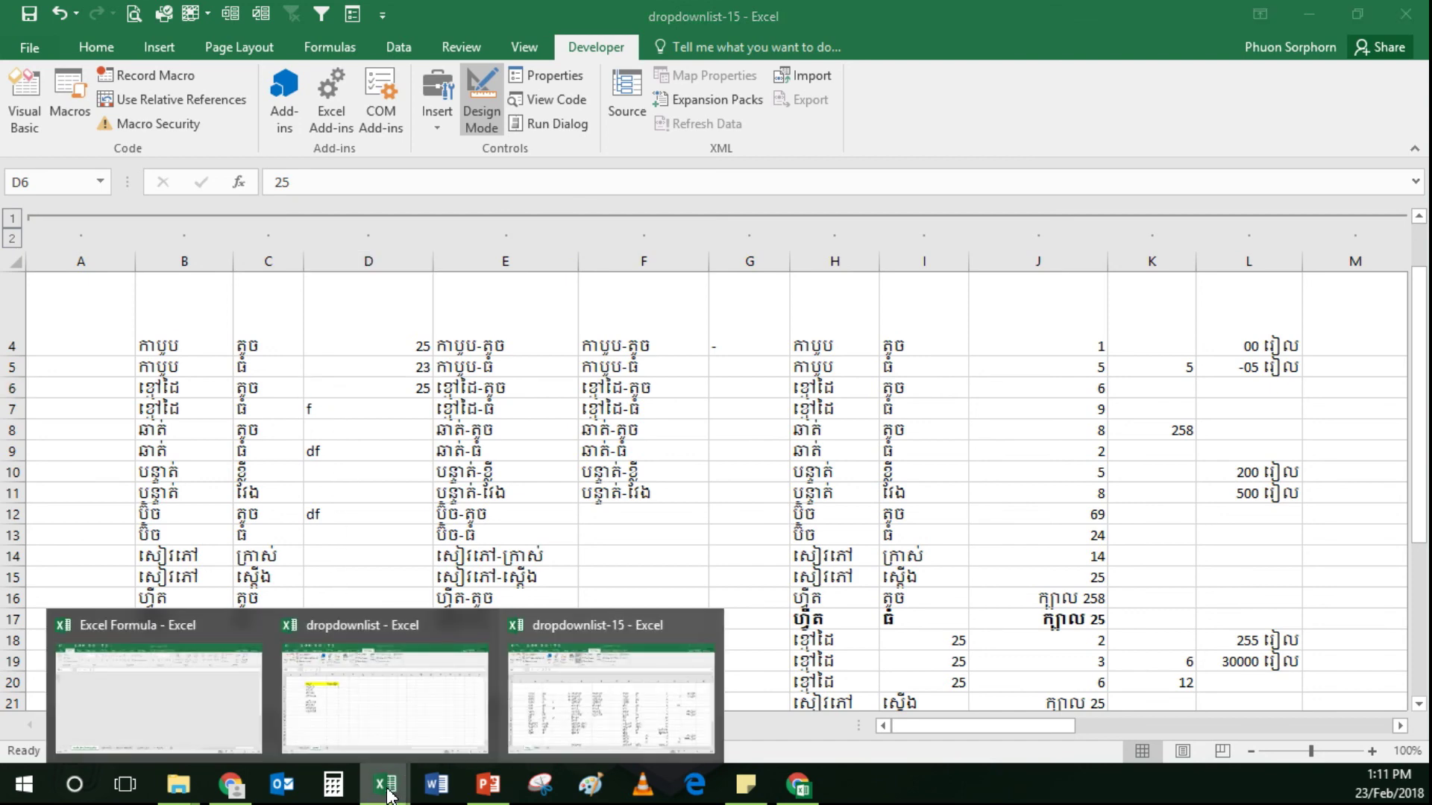
pyautogui.click(365, 681)
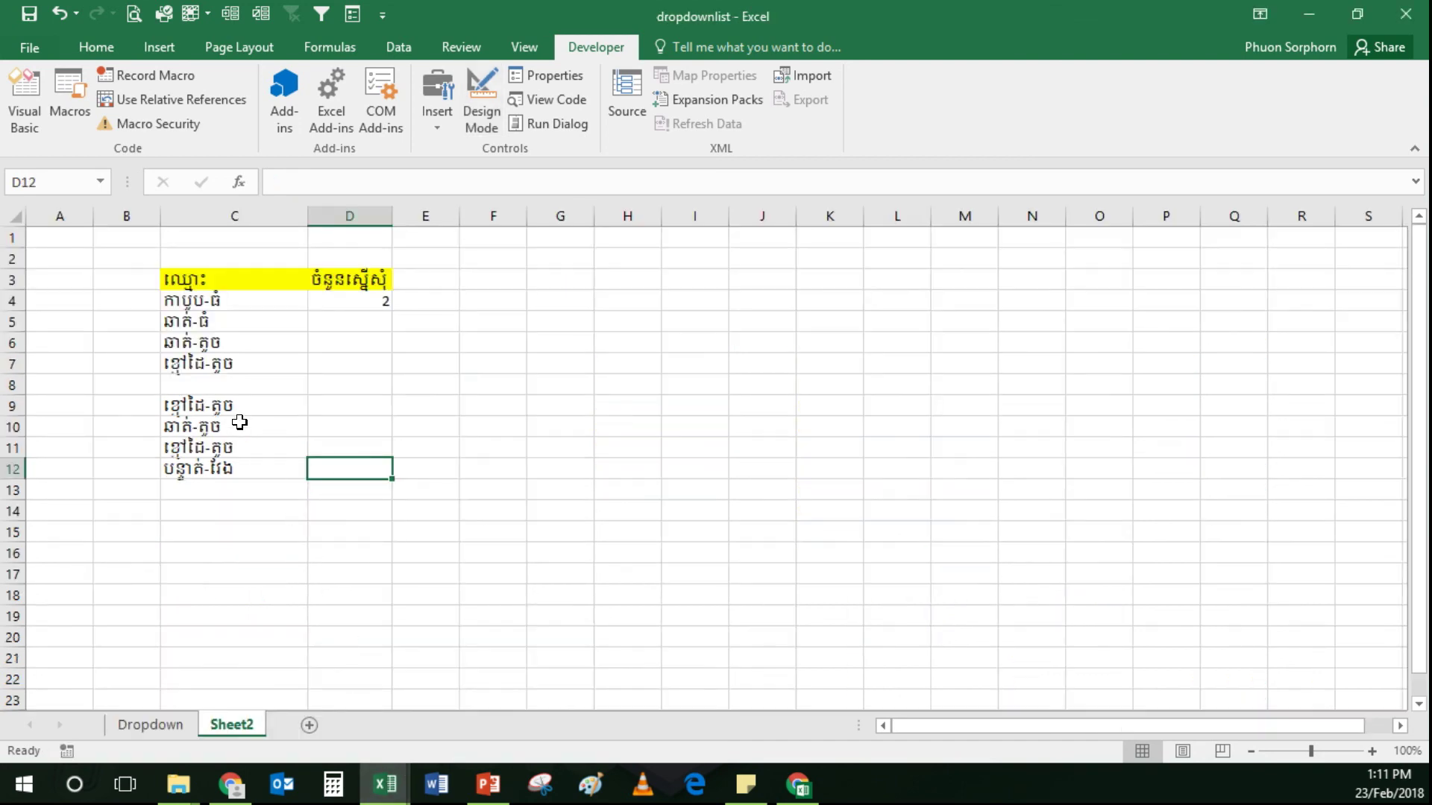
pyautogui.rightClick(240, 727)
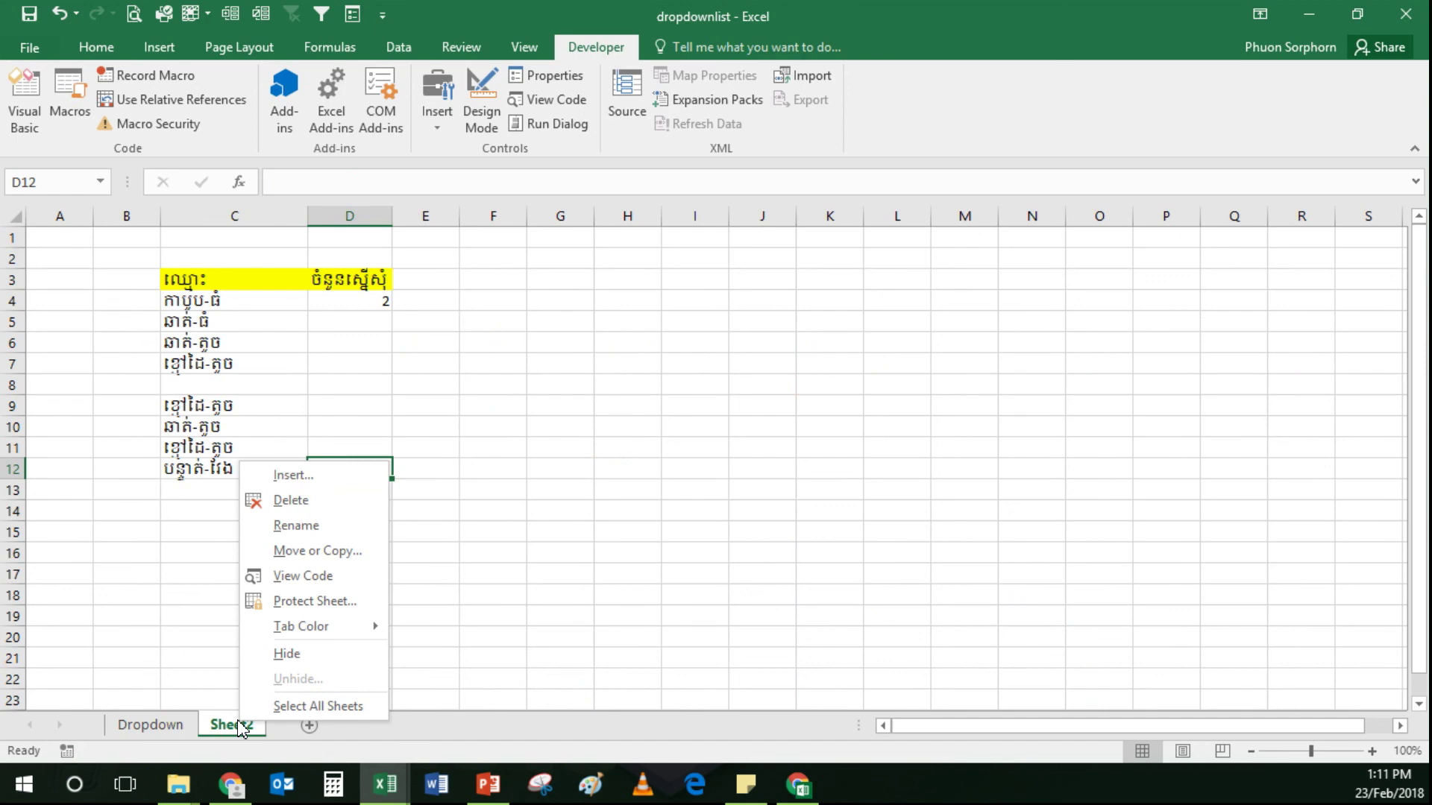
pyautogui.click(322, 575)
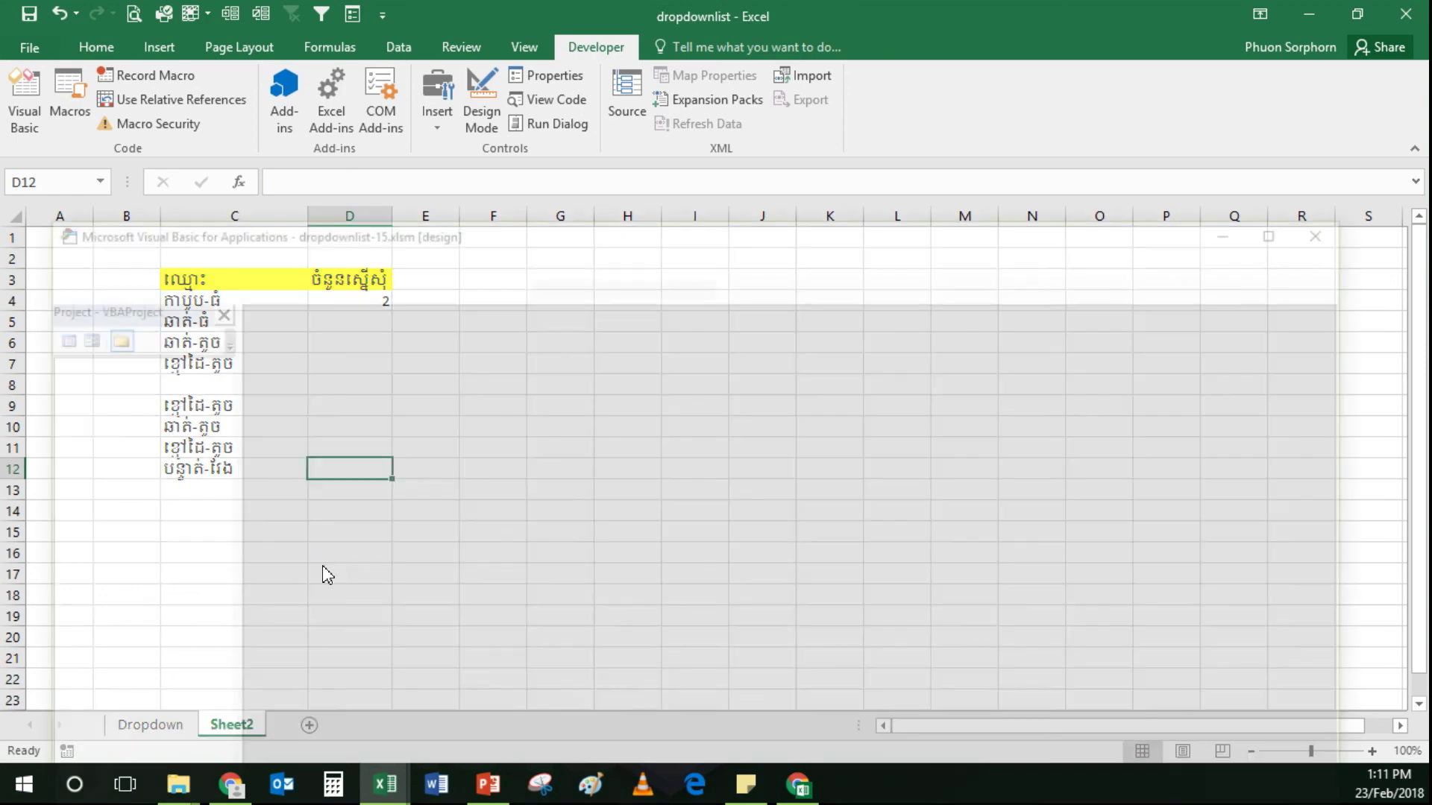
pyautogui.click(453, 519)
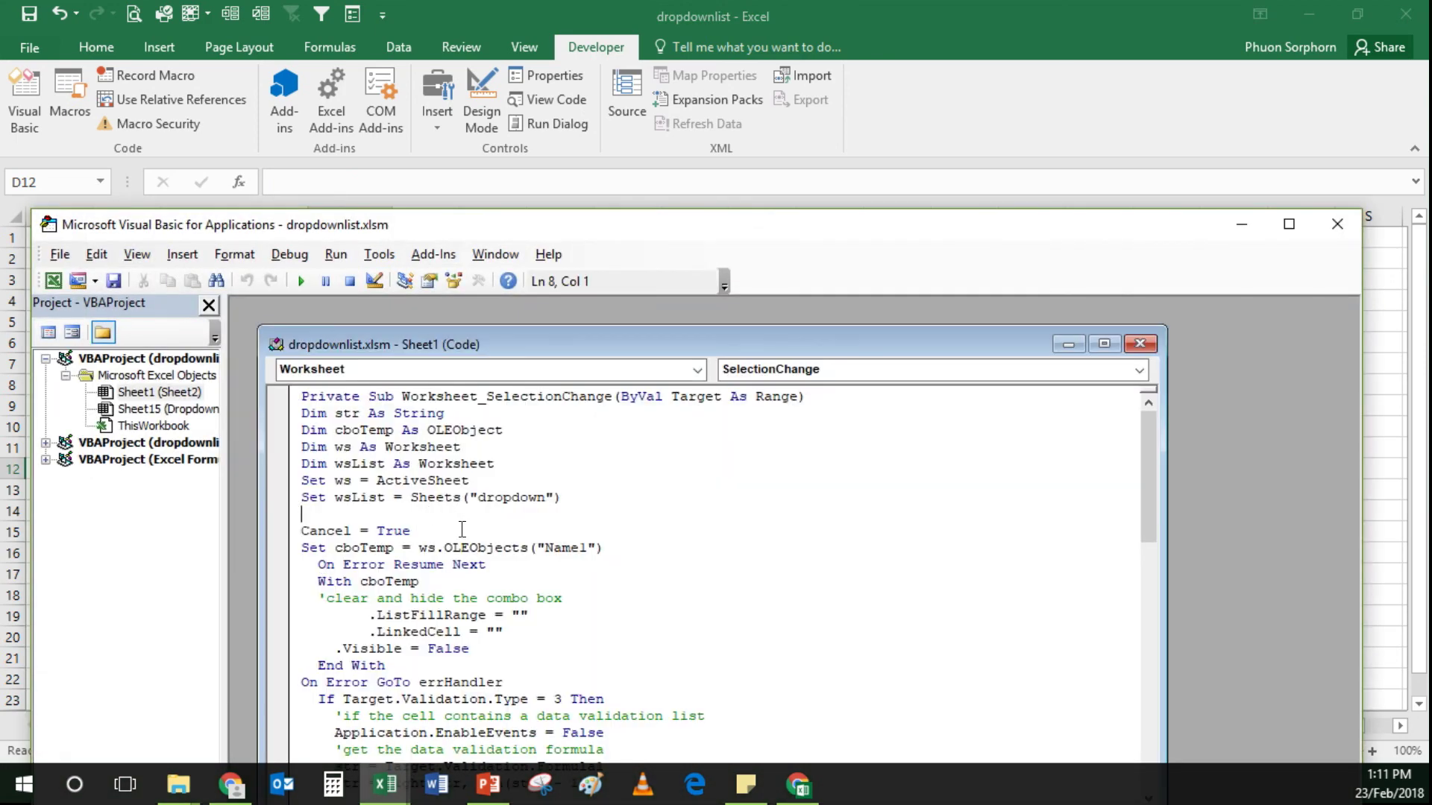
pyautogui.hotkey('ctrl', 'a')
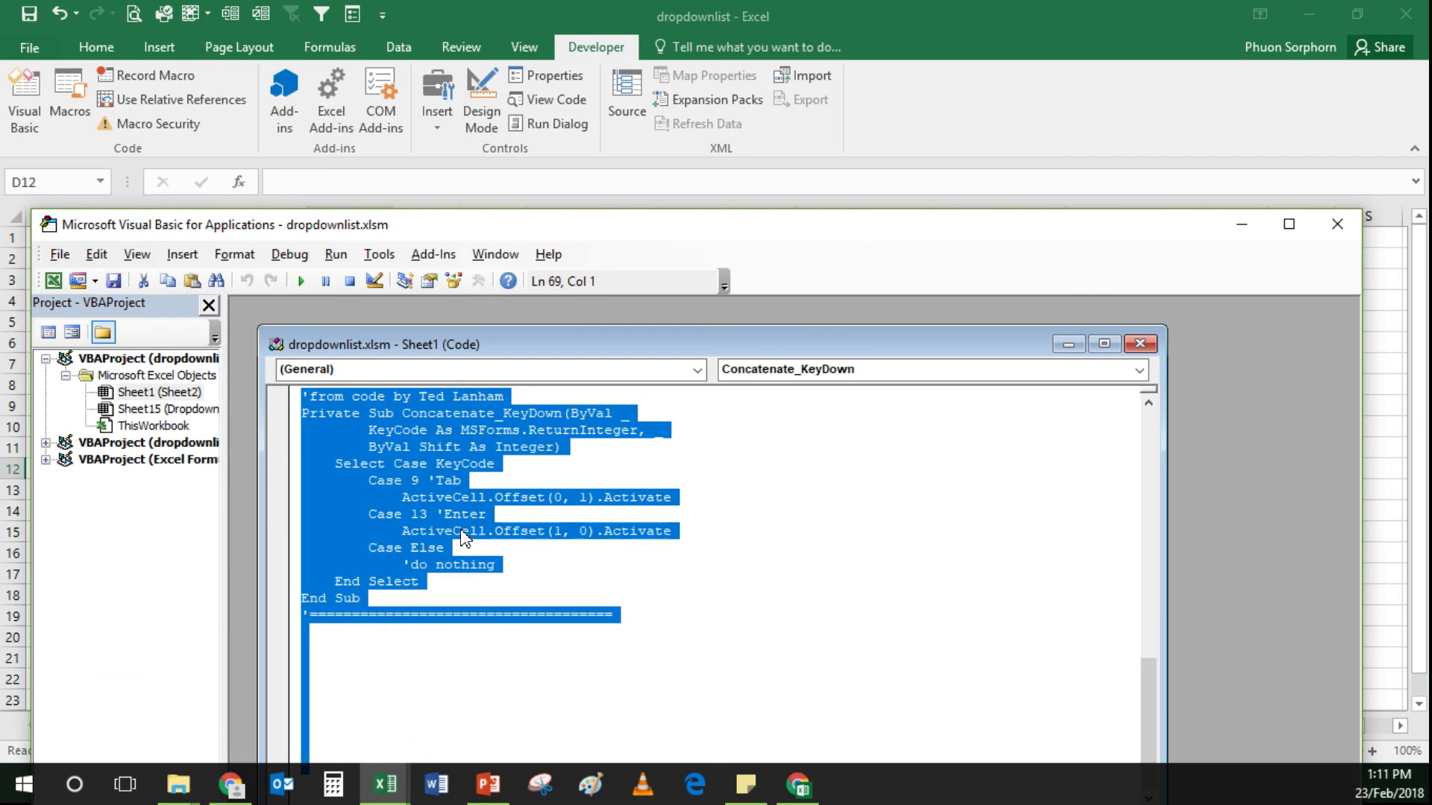
pyautogui.rightClick(426, 478)
pyautogui.click(481, 153)
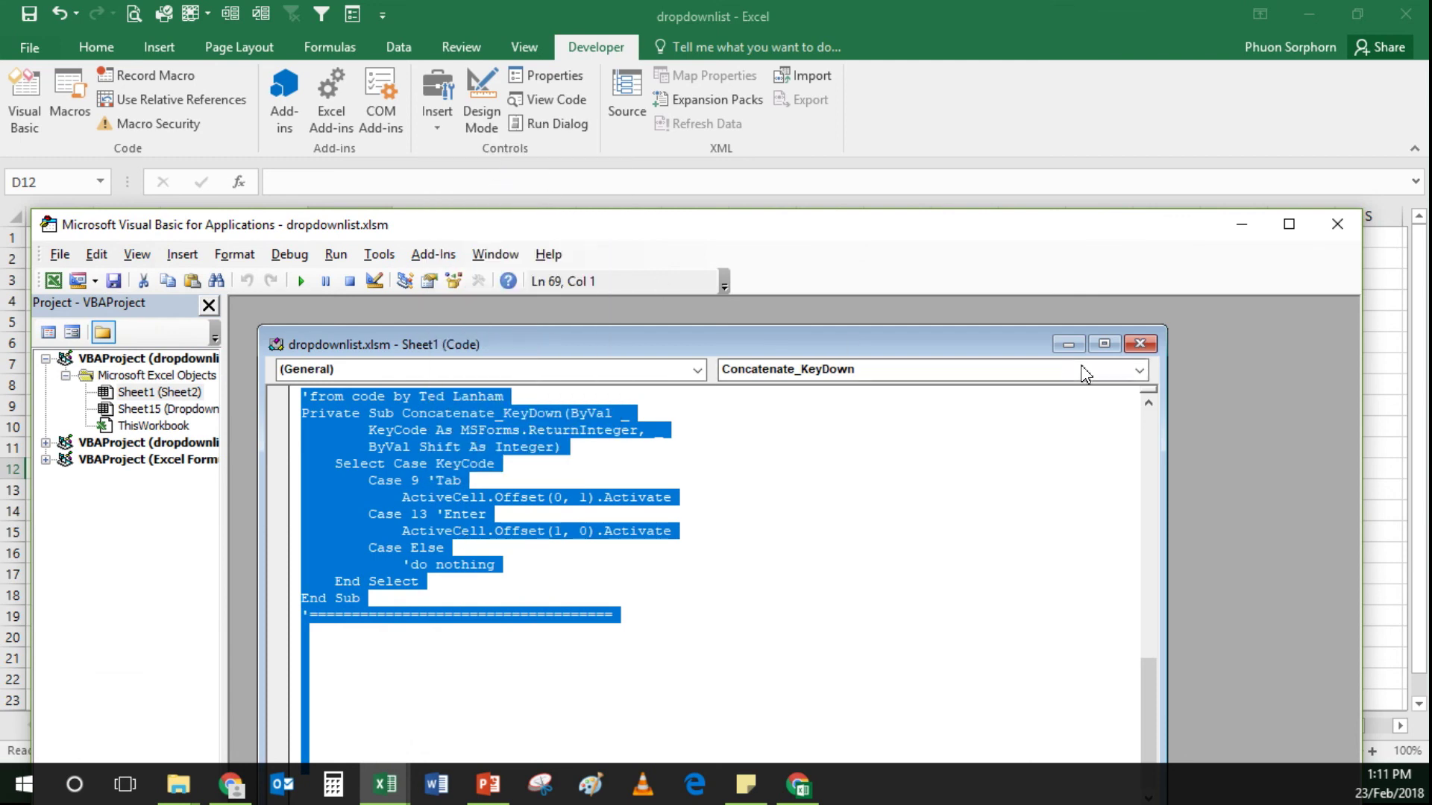
# - Close the VBA editor and return to the dropdownlist-15 workbook
pyautogui.click(1329, 225)
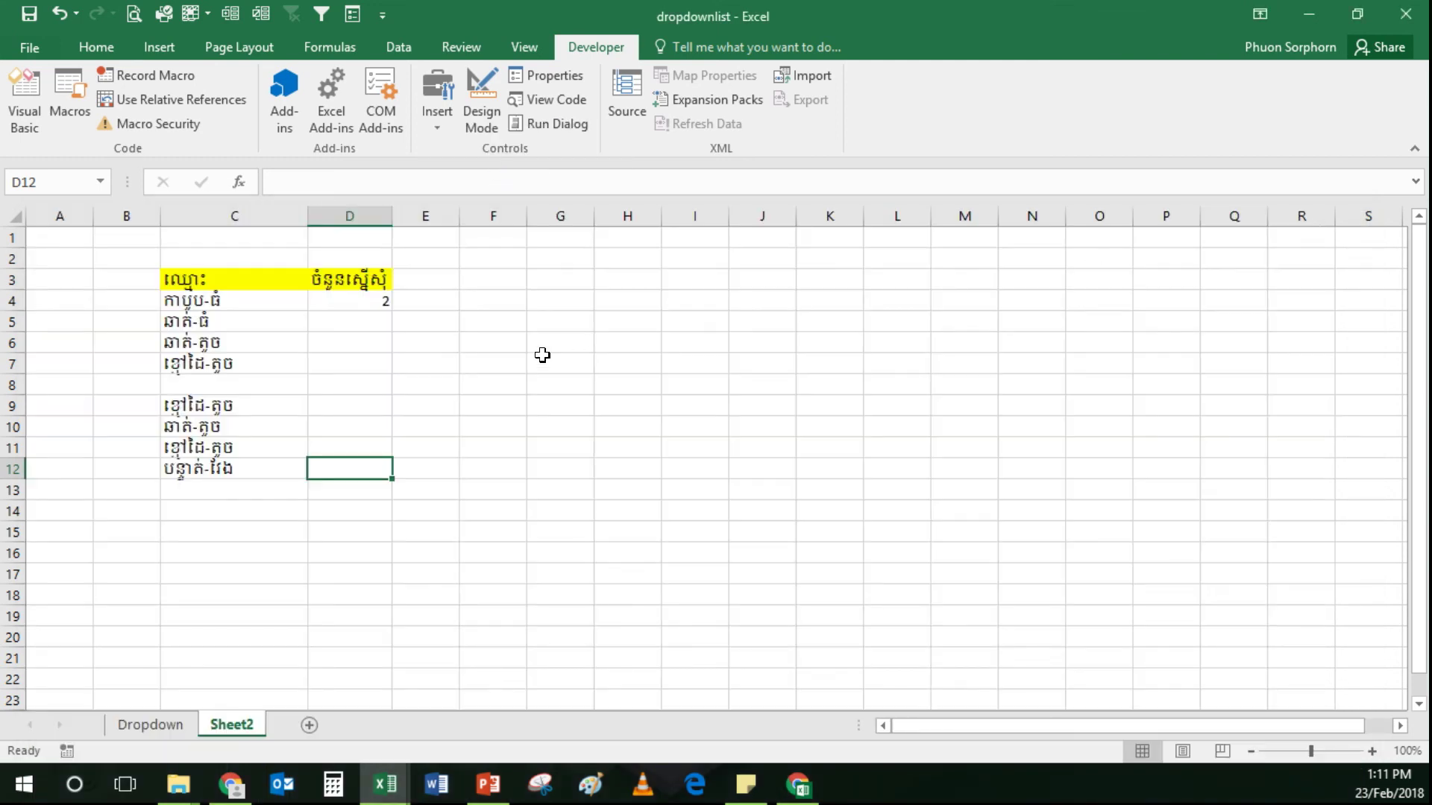
pyautogui.rightClick(237, 724)
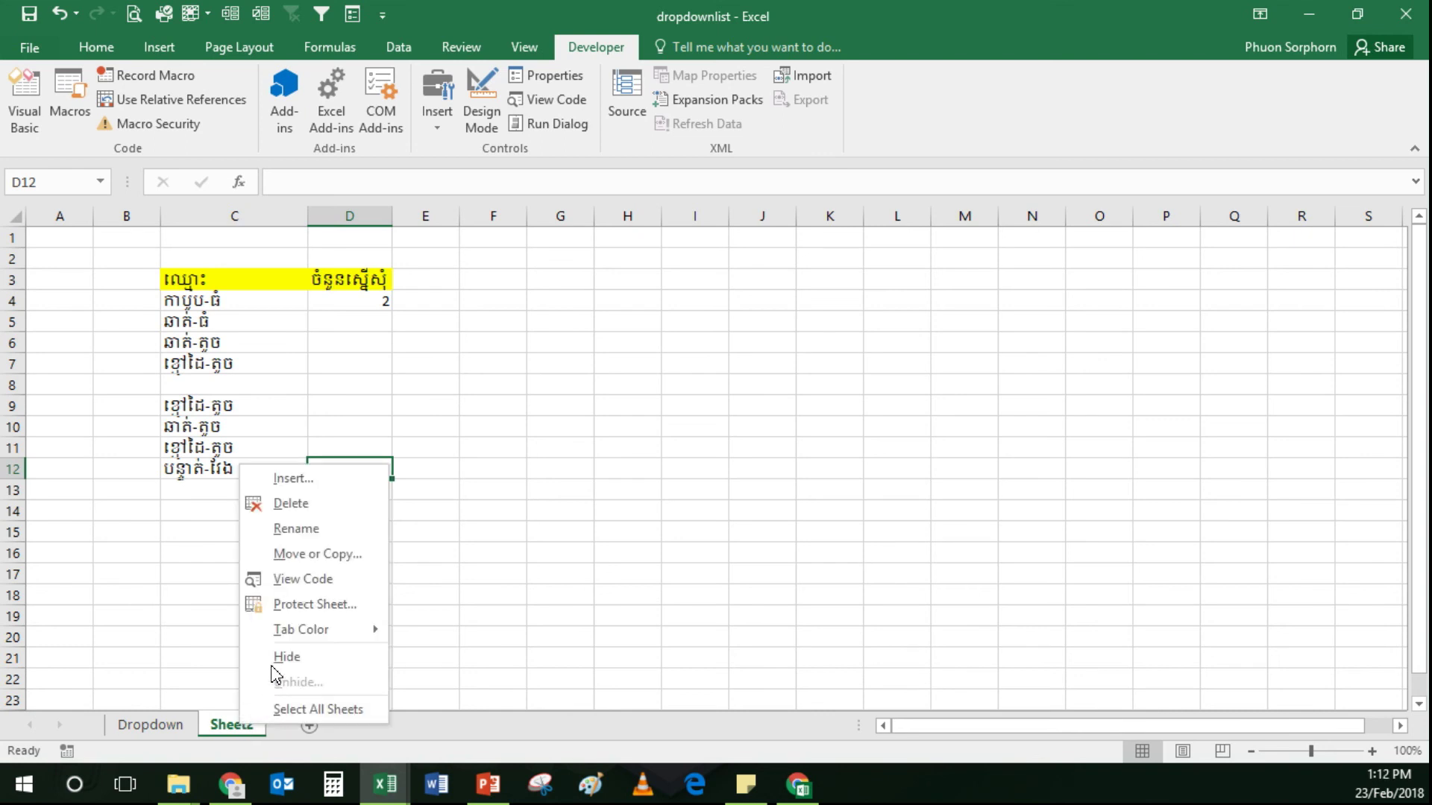
pyautogui.click(309, 578)
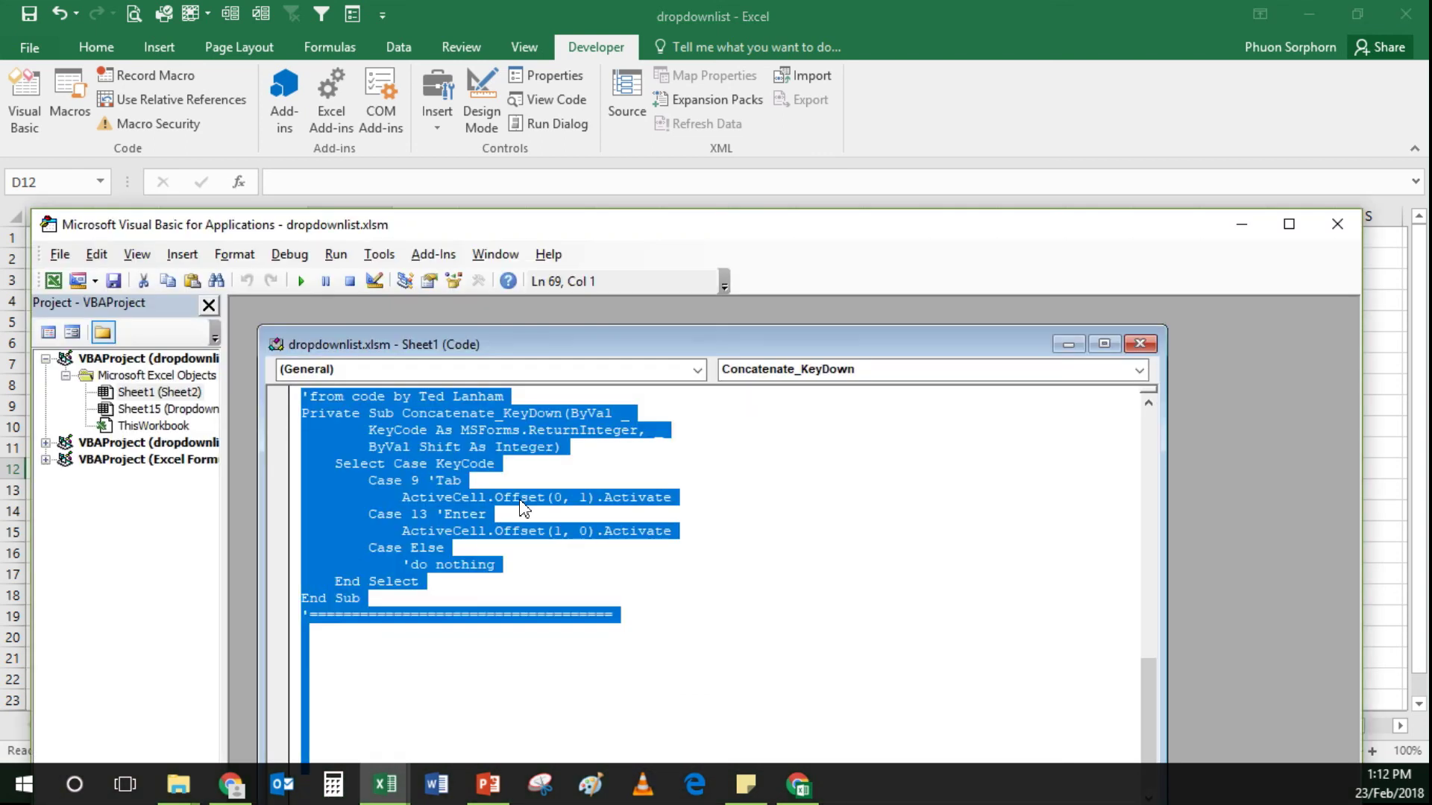
pyautogui.click(1338, 224)
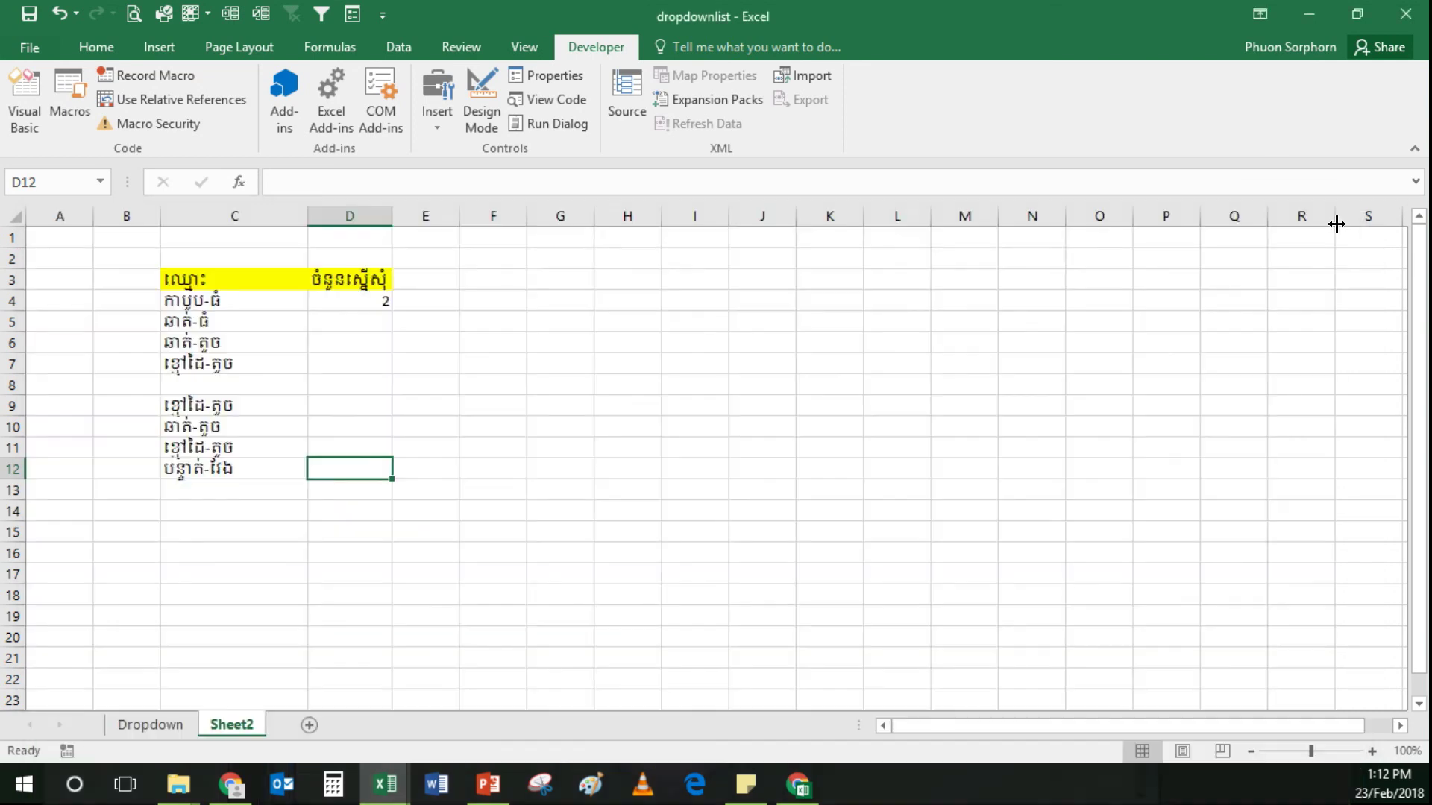
pyautogui.click(1309, 14)
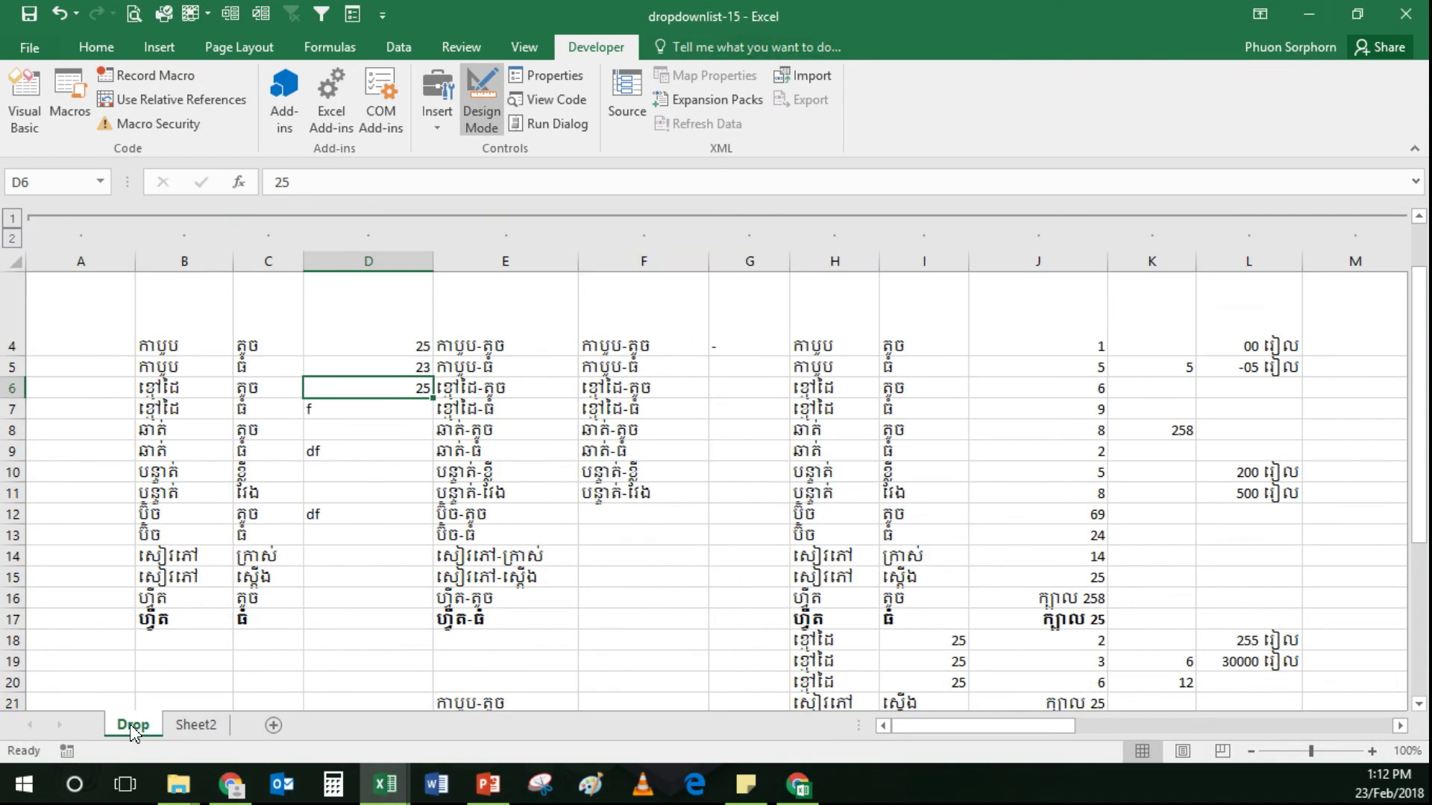
# - Paste the copied Concatenate_KeyDown code into Sheet2's code module in dropdownlist-15
pyautogui.click(195, 725)
pyautogui.rightClick(195, 725)
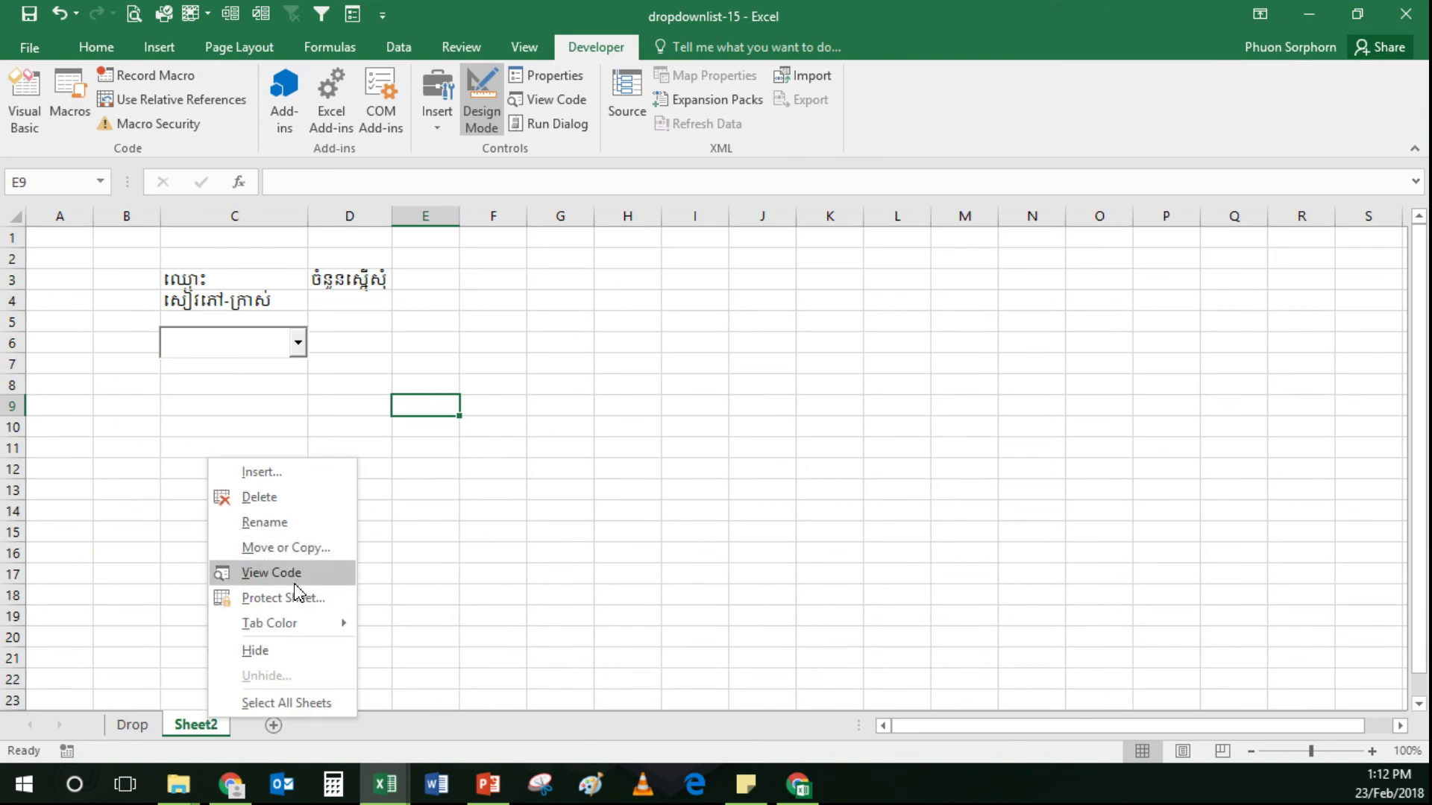
pyautogui.click(296, 584)
pyautogui.hotkey('ctrl', 'v')
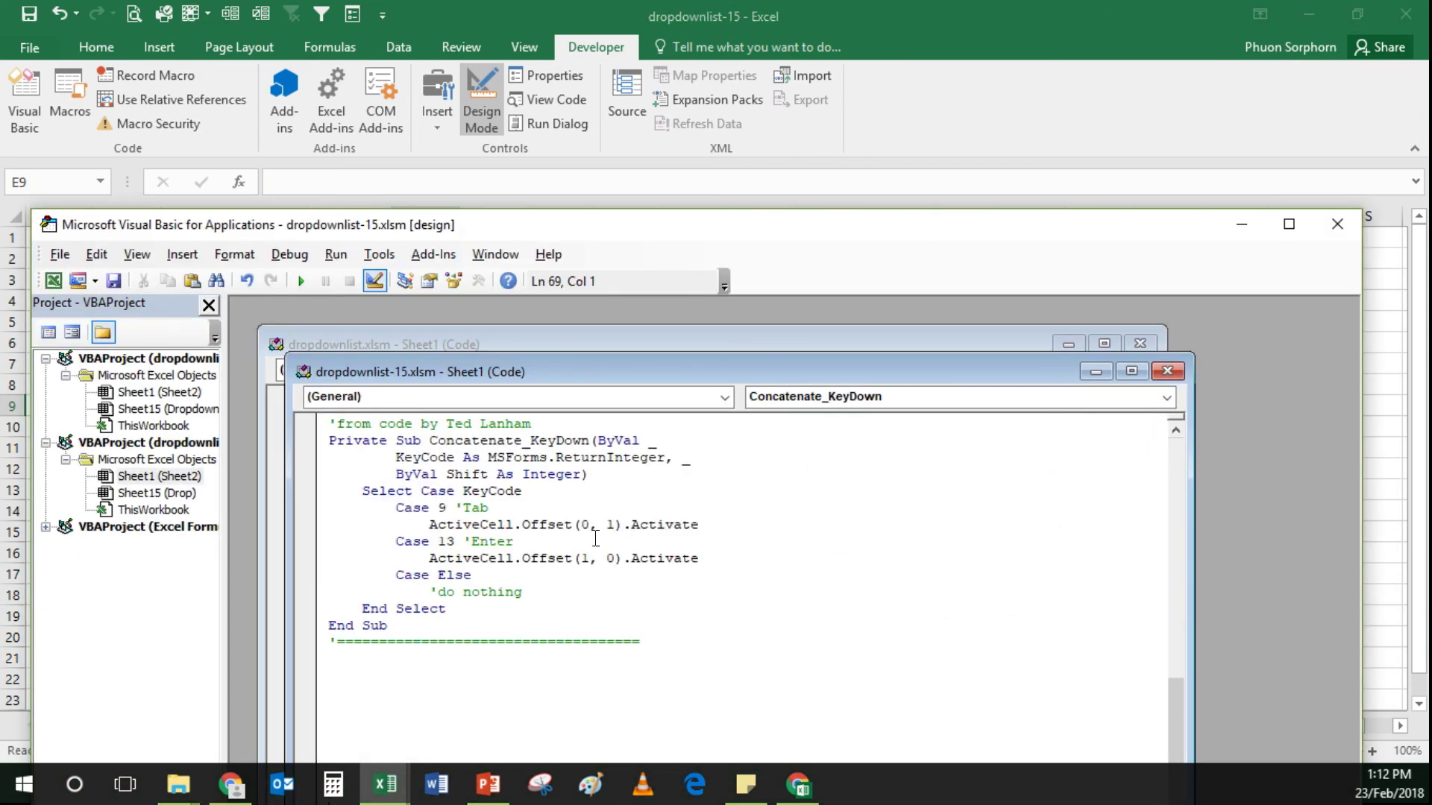
# - Close the code windows and VBA editor, and toggle design mode on Sheet2
pyautogui.click(1167, 371)
pyautogui.click(1139, 343)
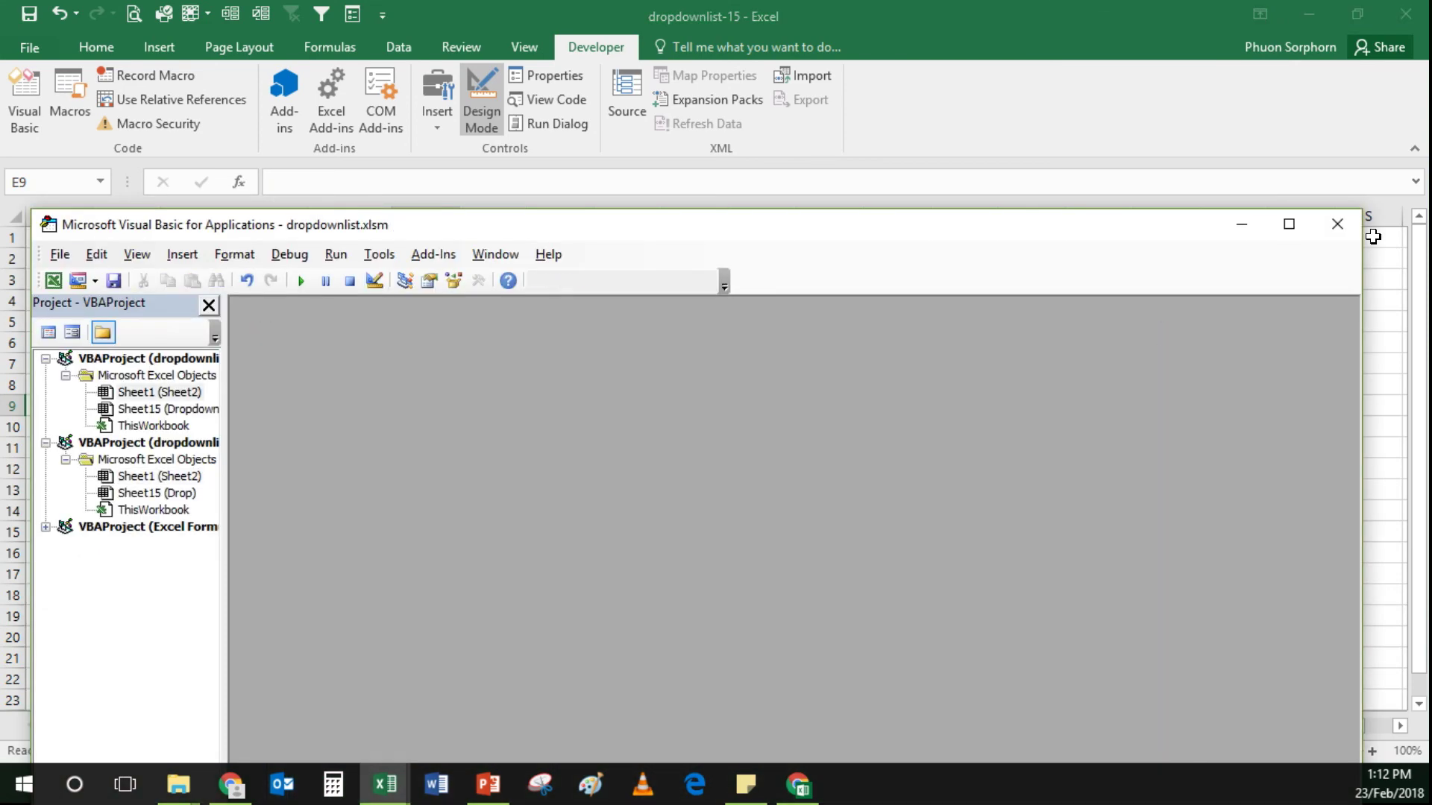
pyautogui.click(1341, 225)
pyautogui.click(234, 449)
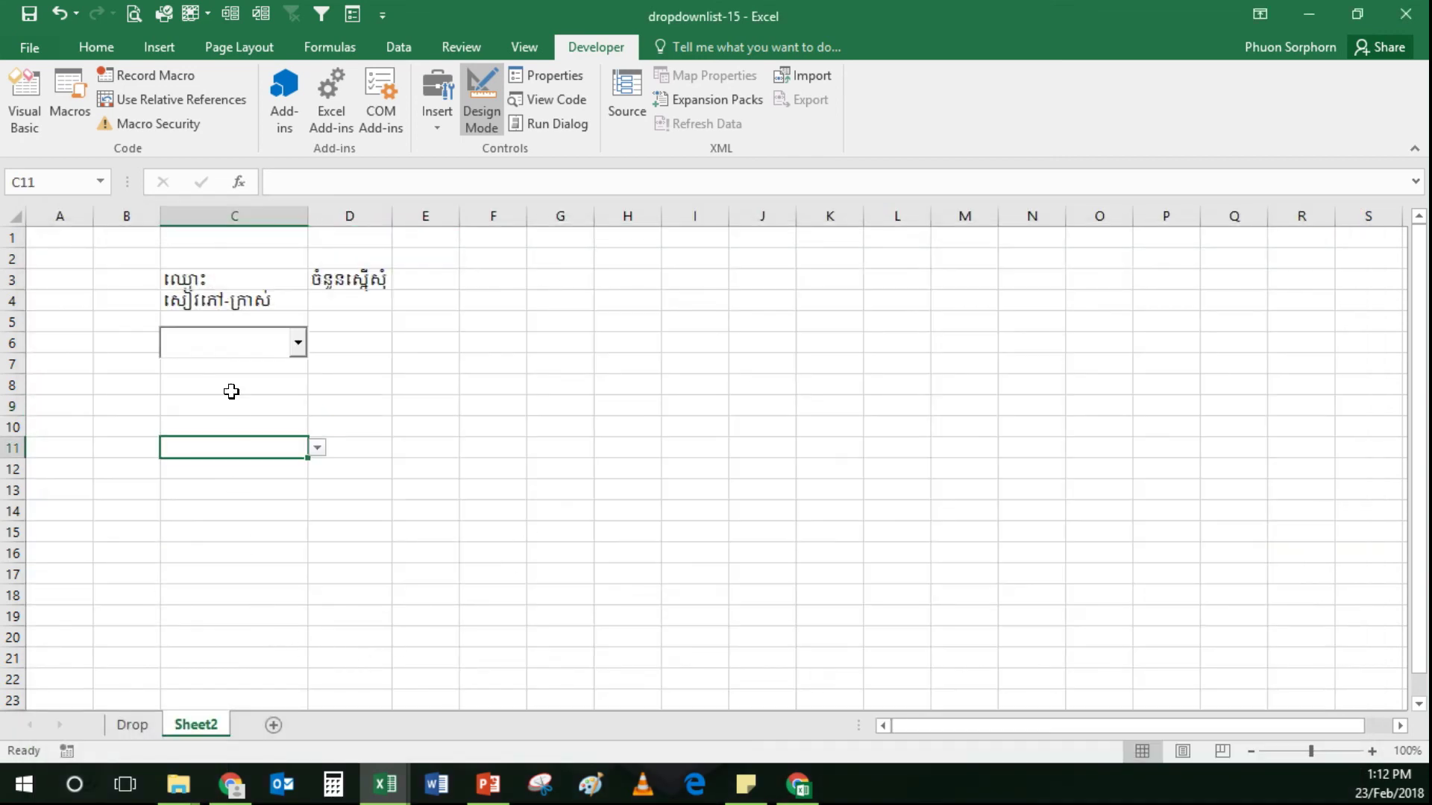
pyautogui.click(231, 367)
pyautogui.click(489, 105)
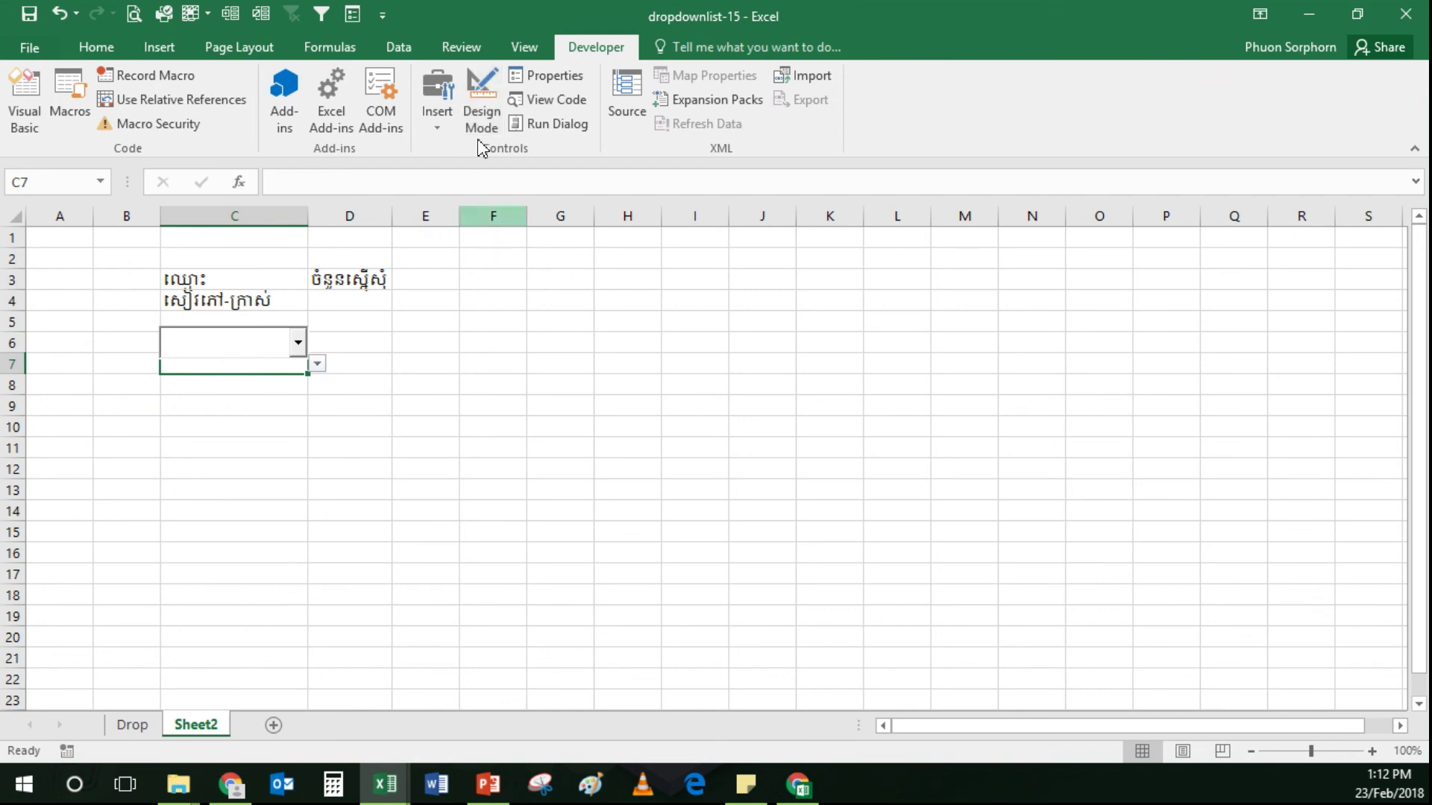
# - Leave design mode and test from C10, hitting run-time error 9, then stop the debugger
pyautogui.click(490, 116)
pyautogui.click(255, 426)
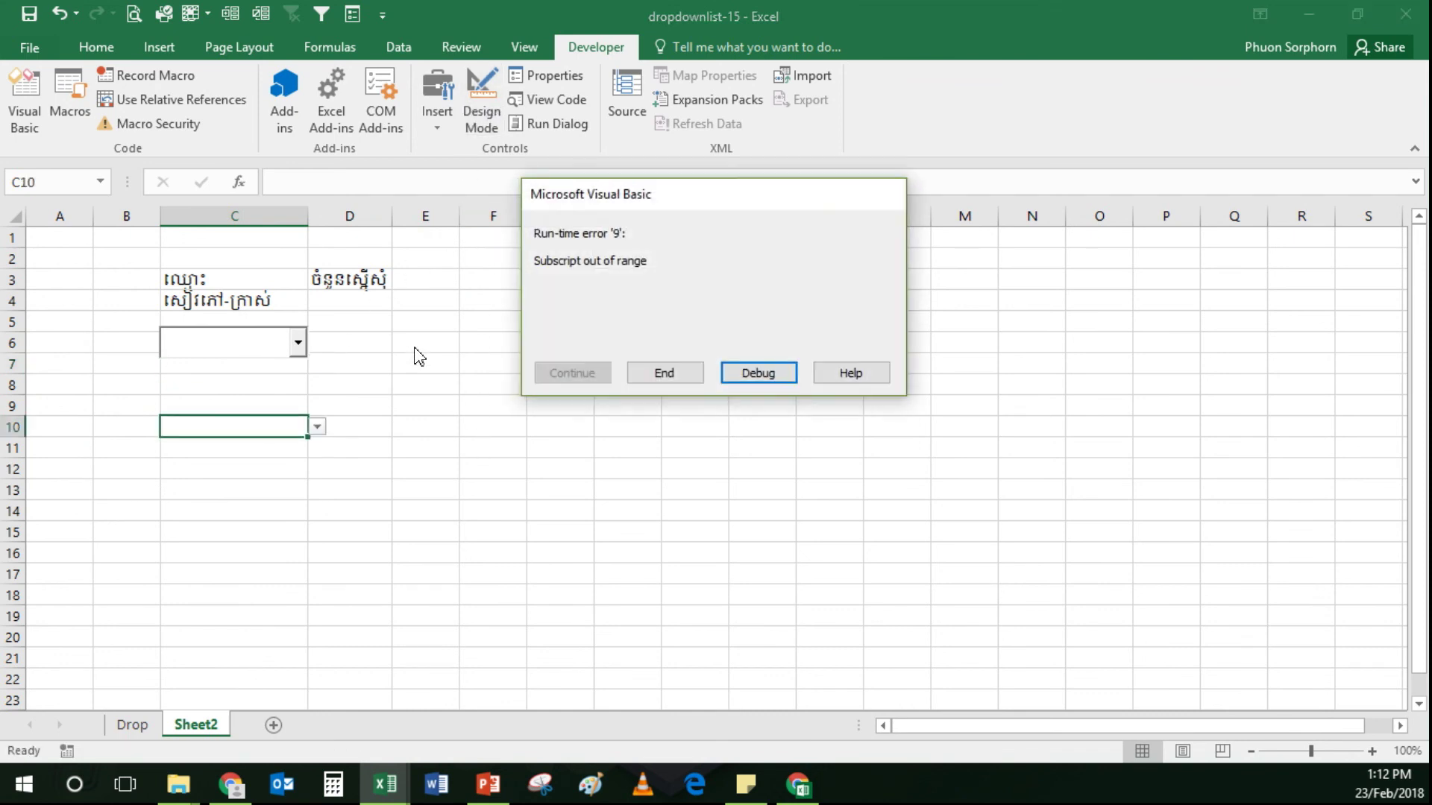
pyautogui.click(753, 373)
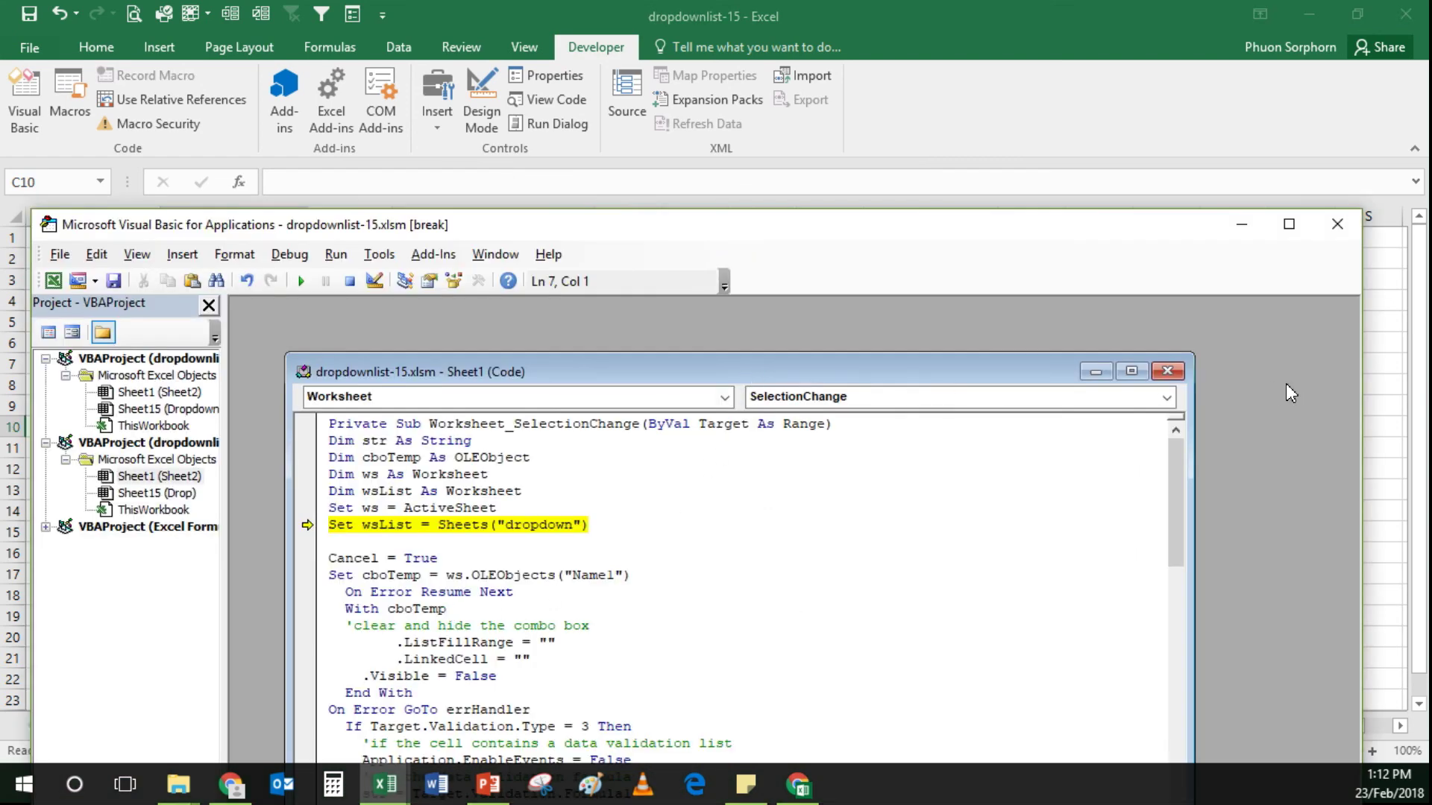
pyautogui.click(1338, 221)
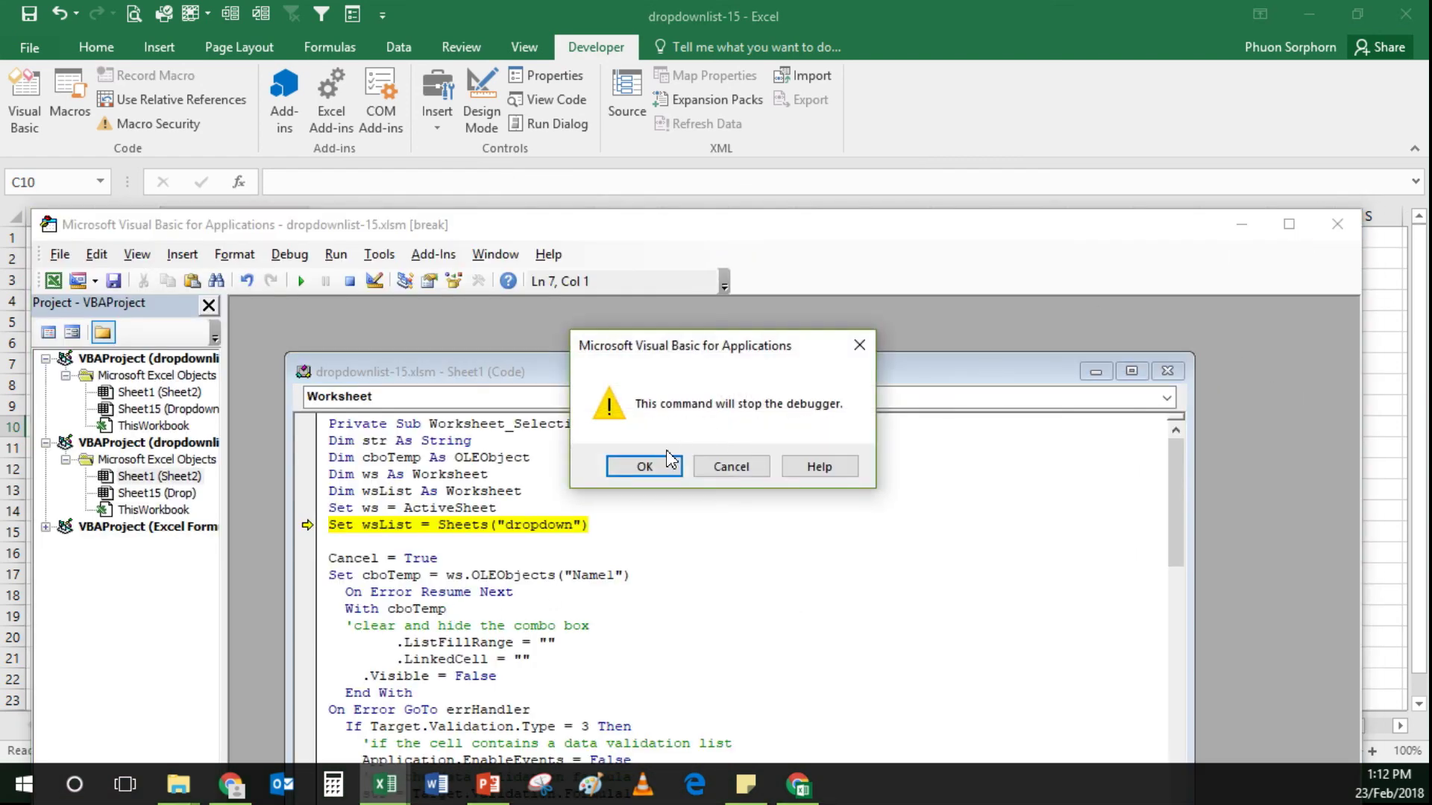
pyautogui.click(712, 468)
pyautogui.click(1337, 223)
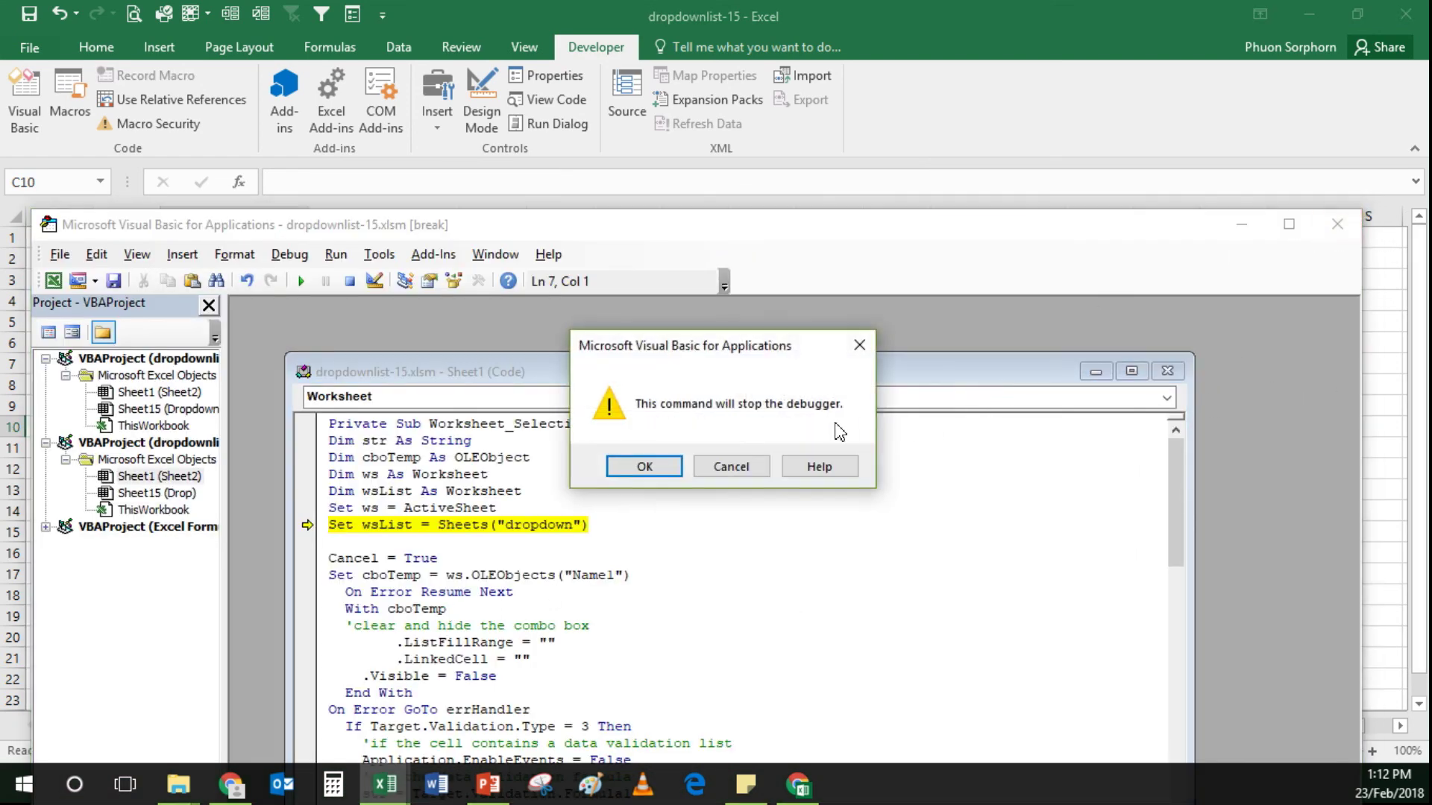
pyautogui.click(643, 468)
# - Retest from C5, get the same Subscript out of range error, and stop the debugger
pyautogui.click(246, 319)
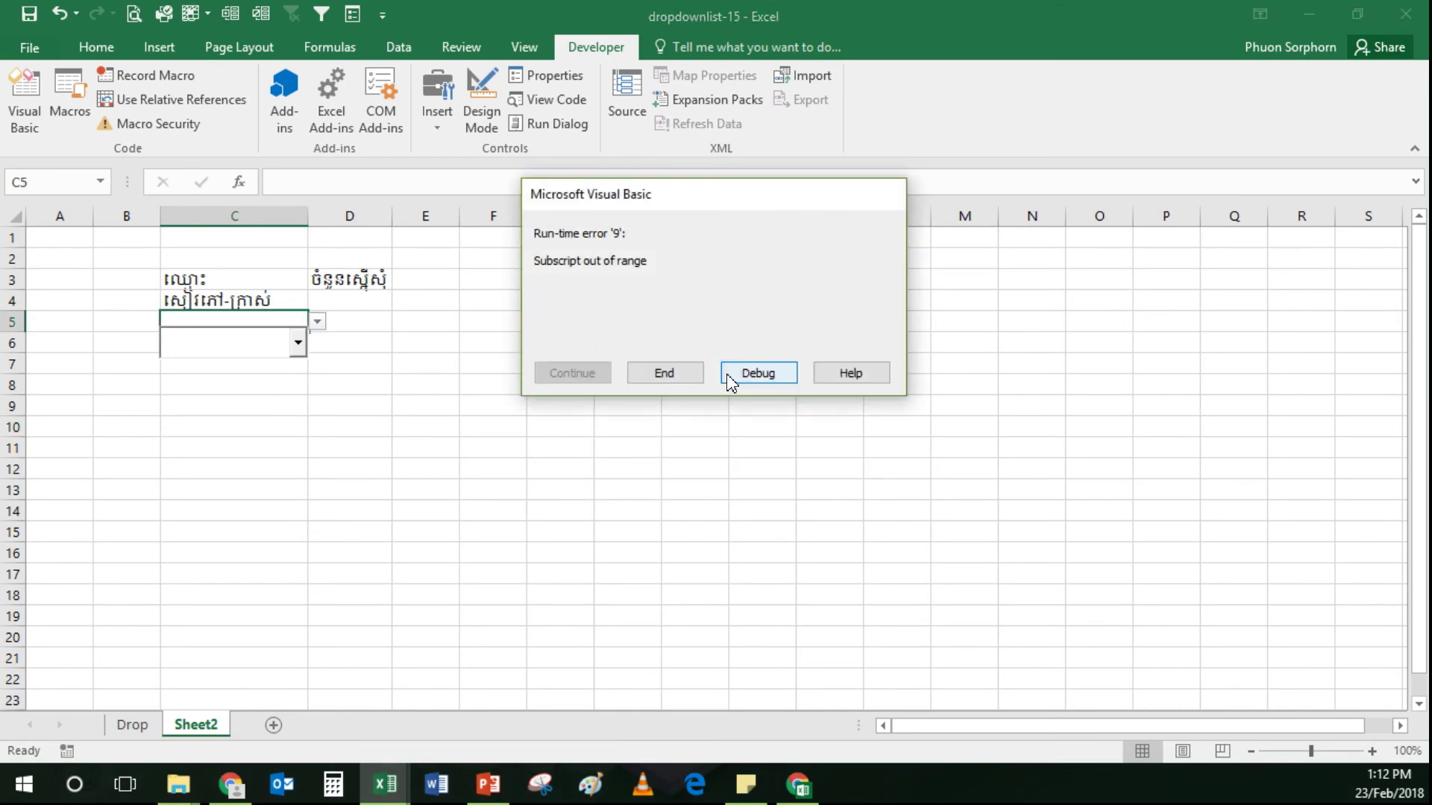
pyautogui.click(732, 377)
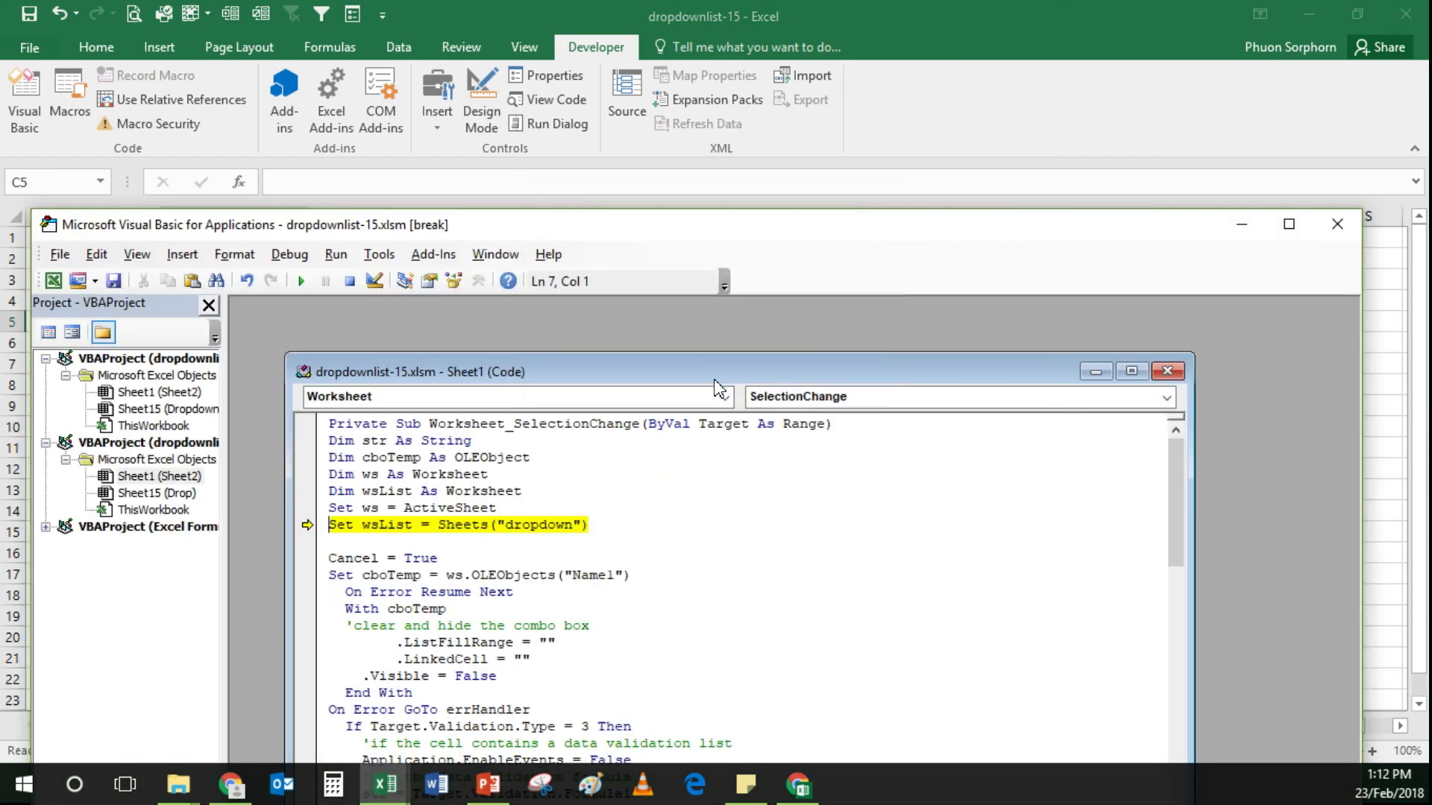
pyautogui.click(1355, 234)
pyautogui.click(665, 472)
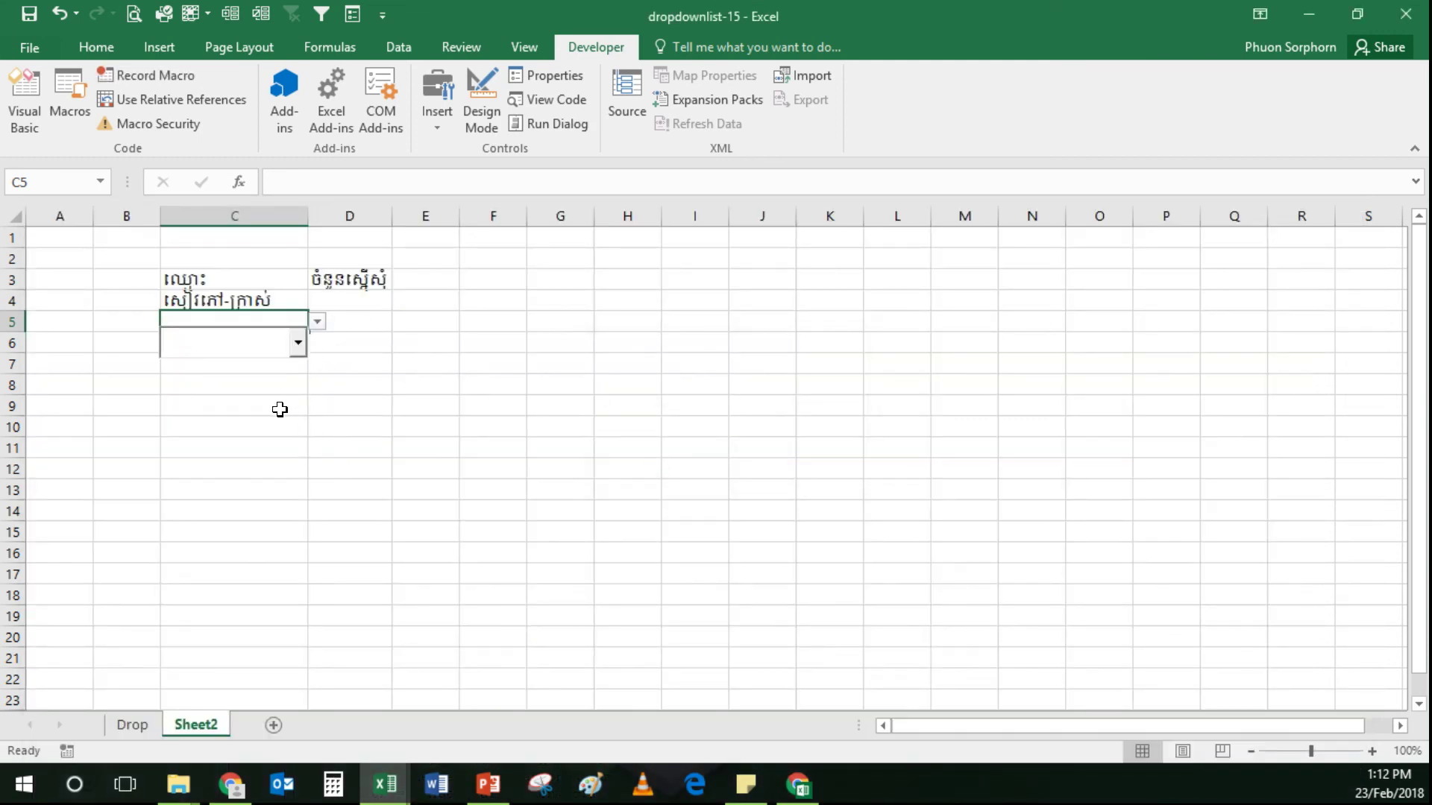
# - In Sheet2's code, change Sheets("dropdown") to Sheets("drop")
pyautogui.rightClick(214, 731)
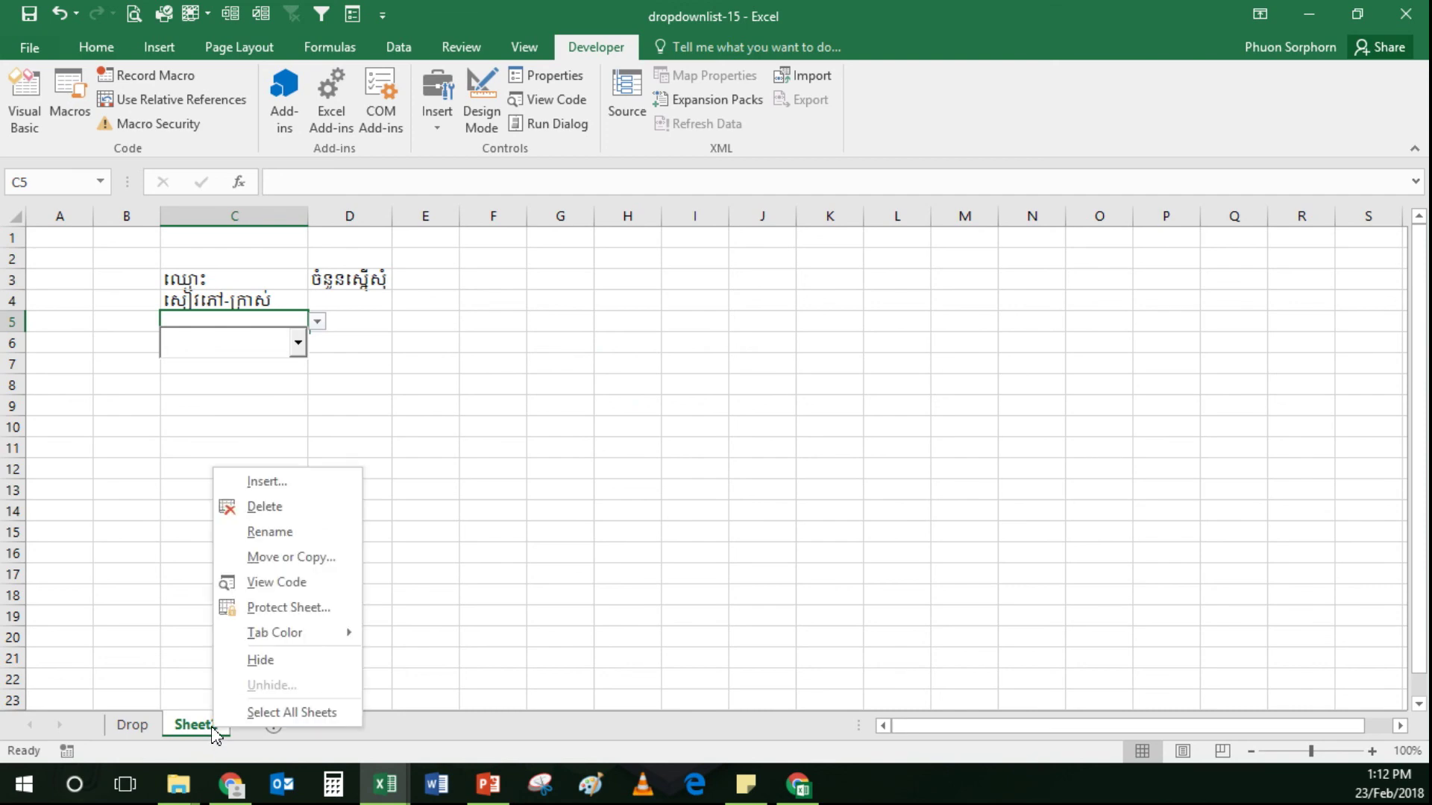
pyautogui.click(276, 582)
pyautogui.click(526, 489)
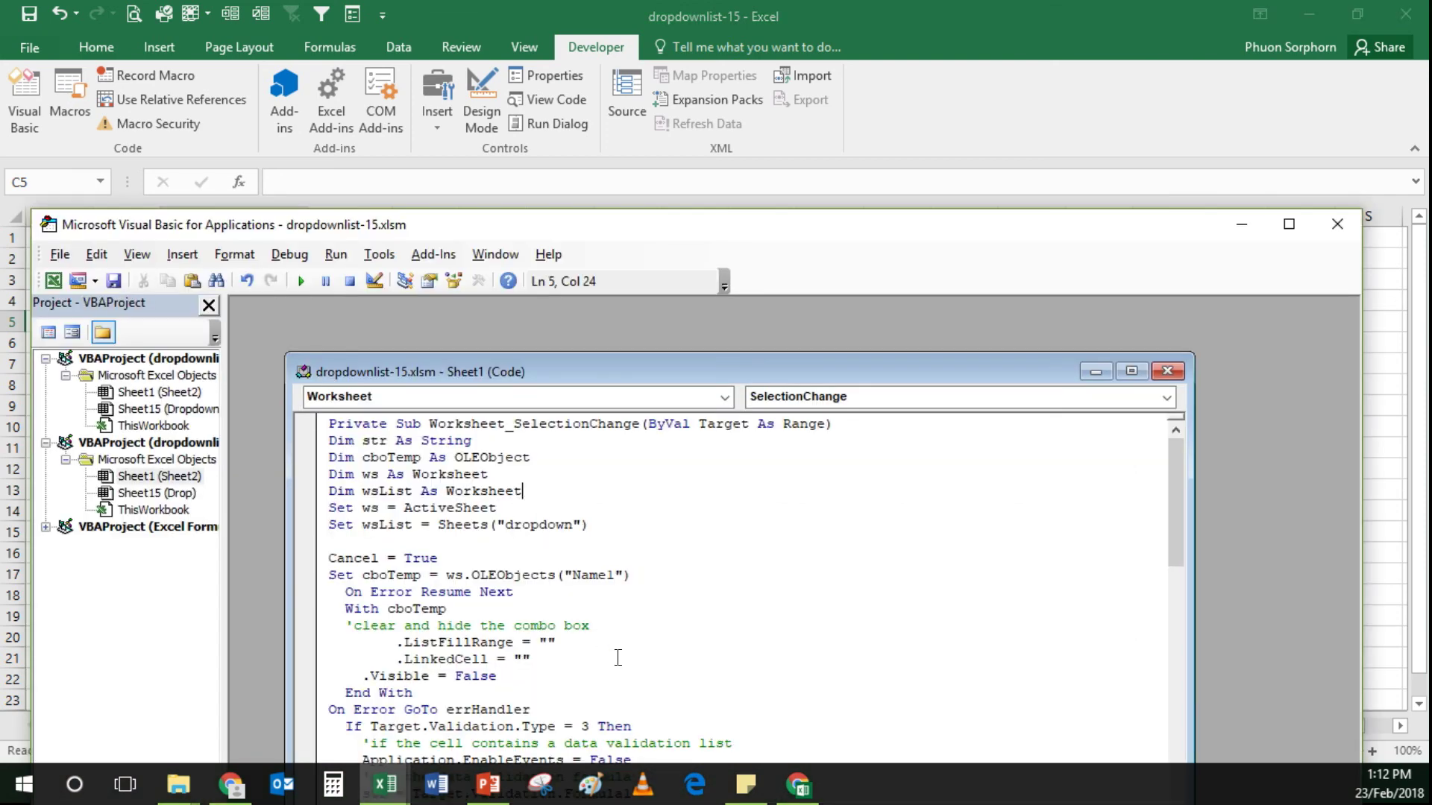
pyautogui.scroll(-2, 617, 658)
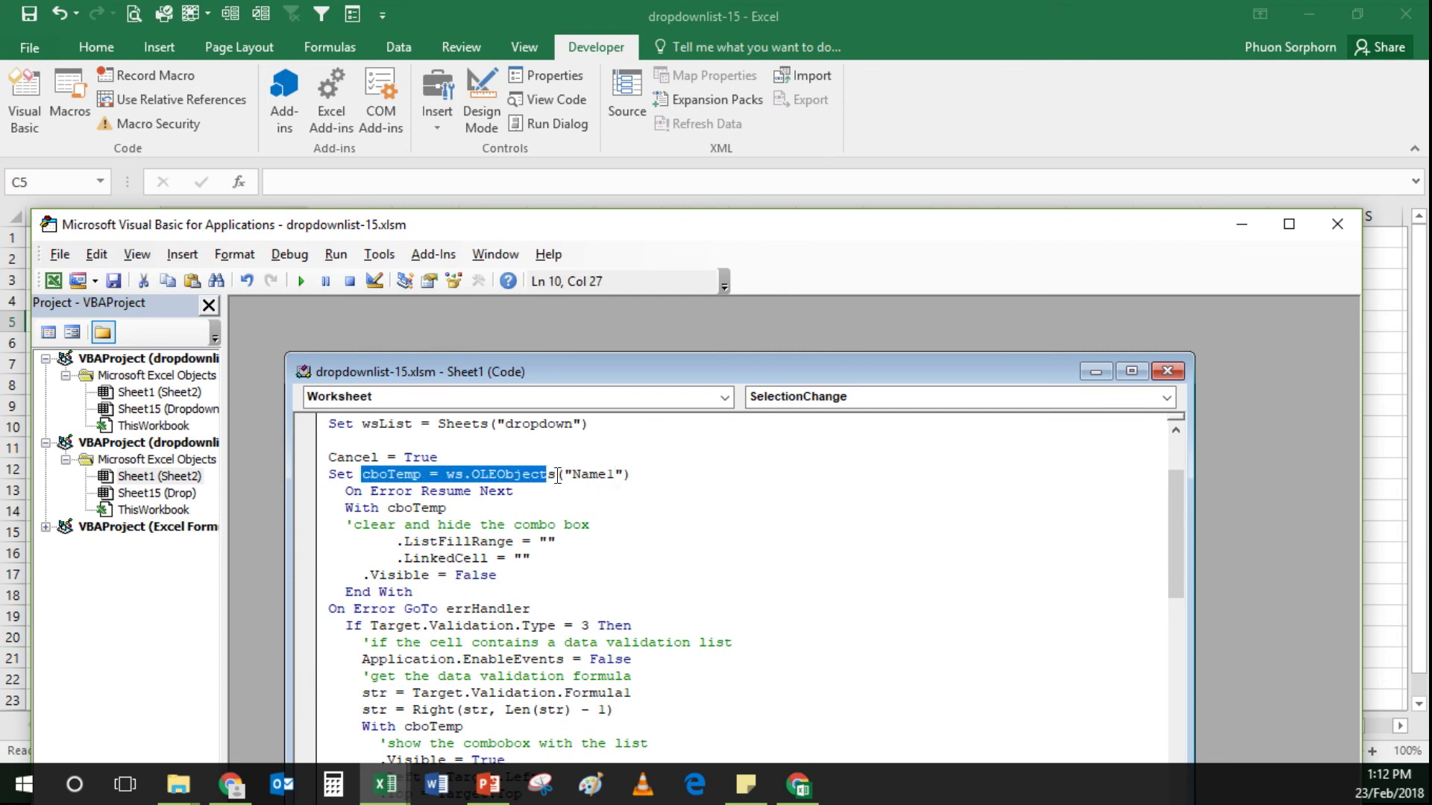
pyautogui.moveTo(362, 474); pyautogui.dragTo(606, 474)
pyautogui.click(657, 486)
pyautogui.scroll(2, 626, 545)
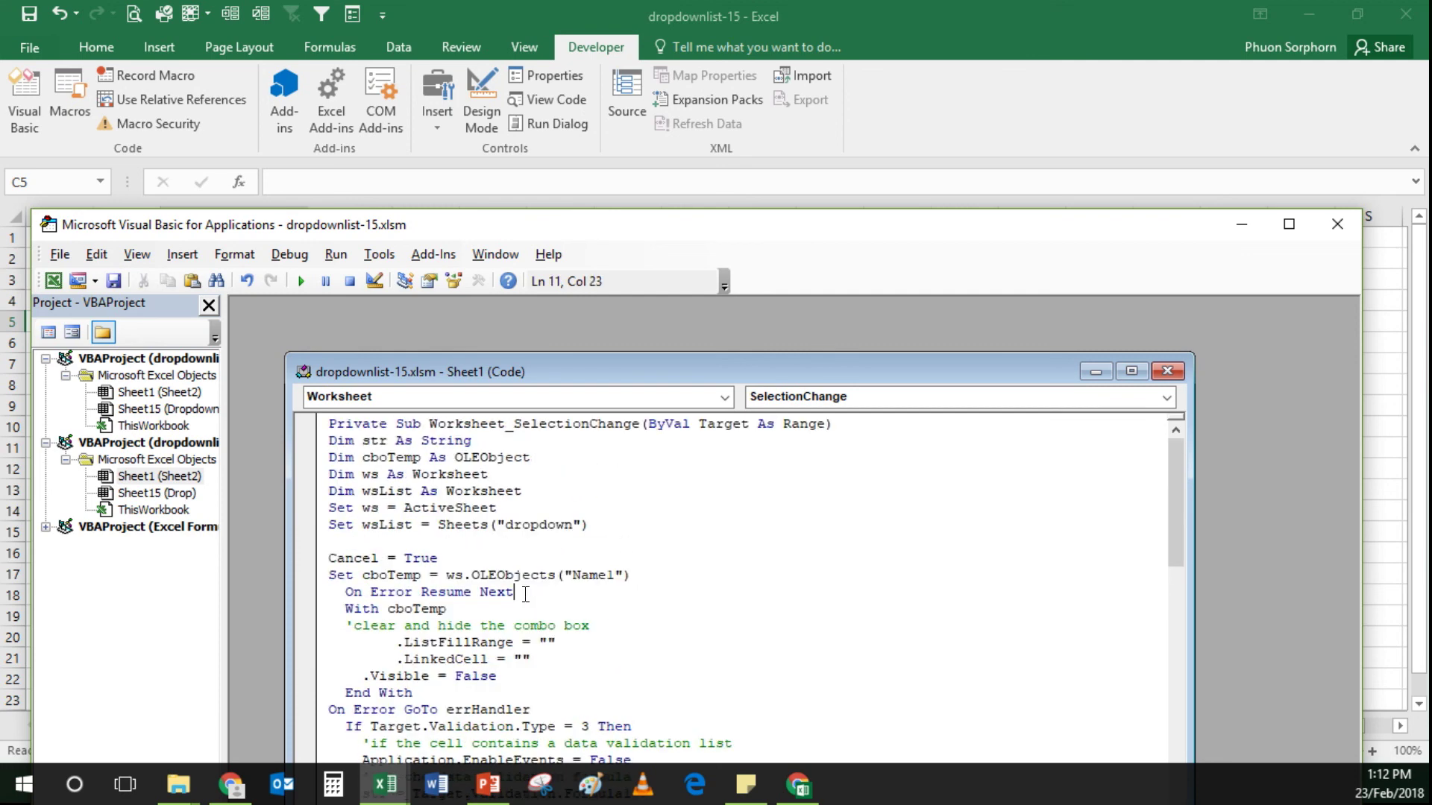
pyautogui.click(548, 525)
pyautogui.click(572, 525)
pyautogui.press('BackSpace')
pyautogui.press('BackSpace')
pyautogui.press('BackSpace')
pyautogui.press('BackSpace')
# - Change OLEObjects("Name1") to "Name15" and close the VBA editor
pyautogui.moveTo(537, 226); pyautogui.dragTo(748, 142)
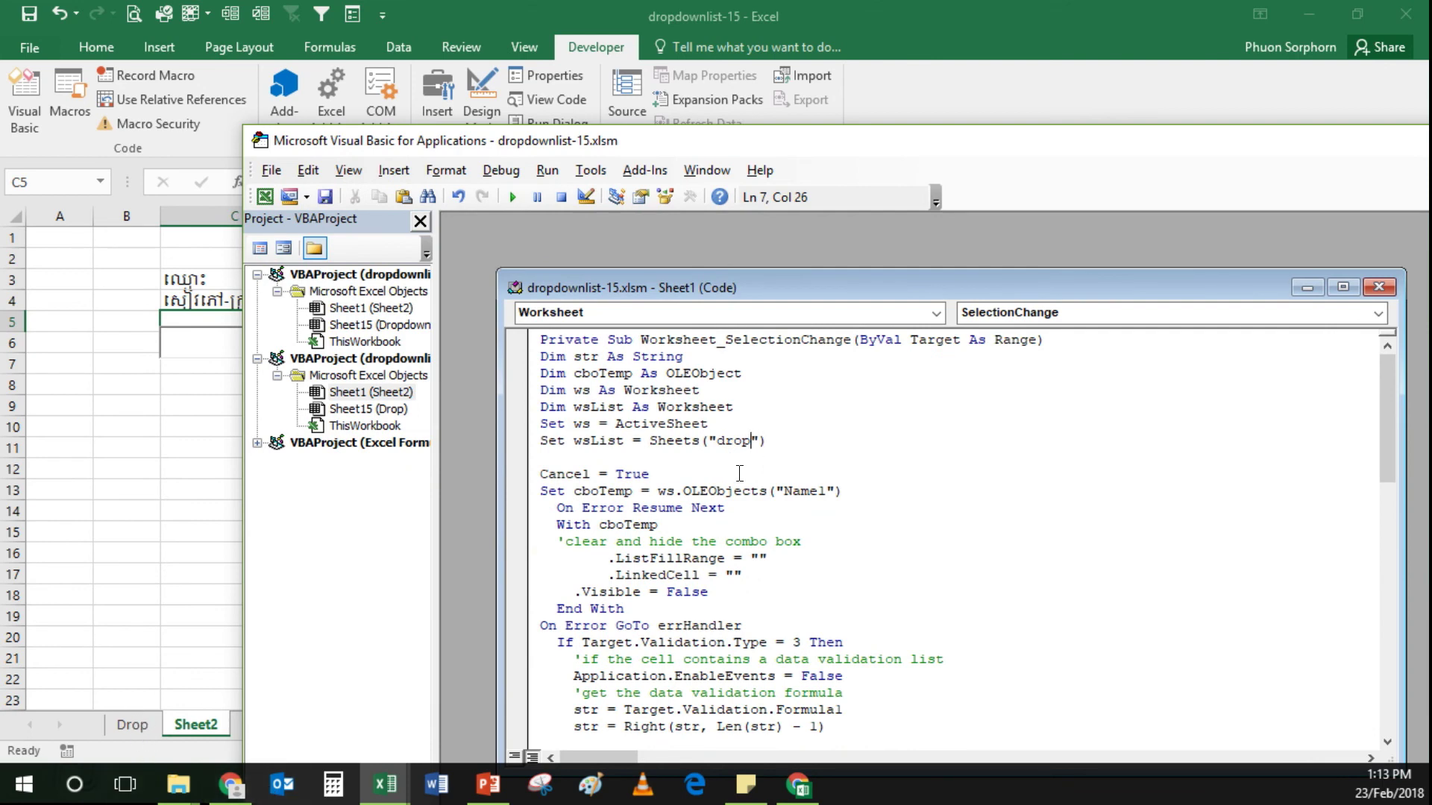
pyautogui.click(820, 491)
pyautogui.press('Right')
pyautogui.write('5')
pyautogui.moveTo(814, 287); pyautogui.dragTo(700, 273)
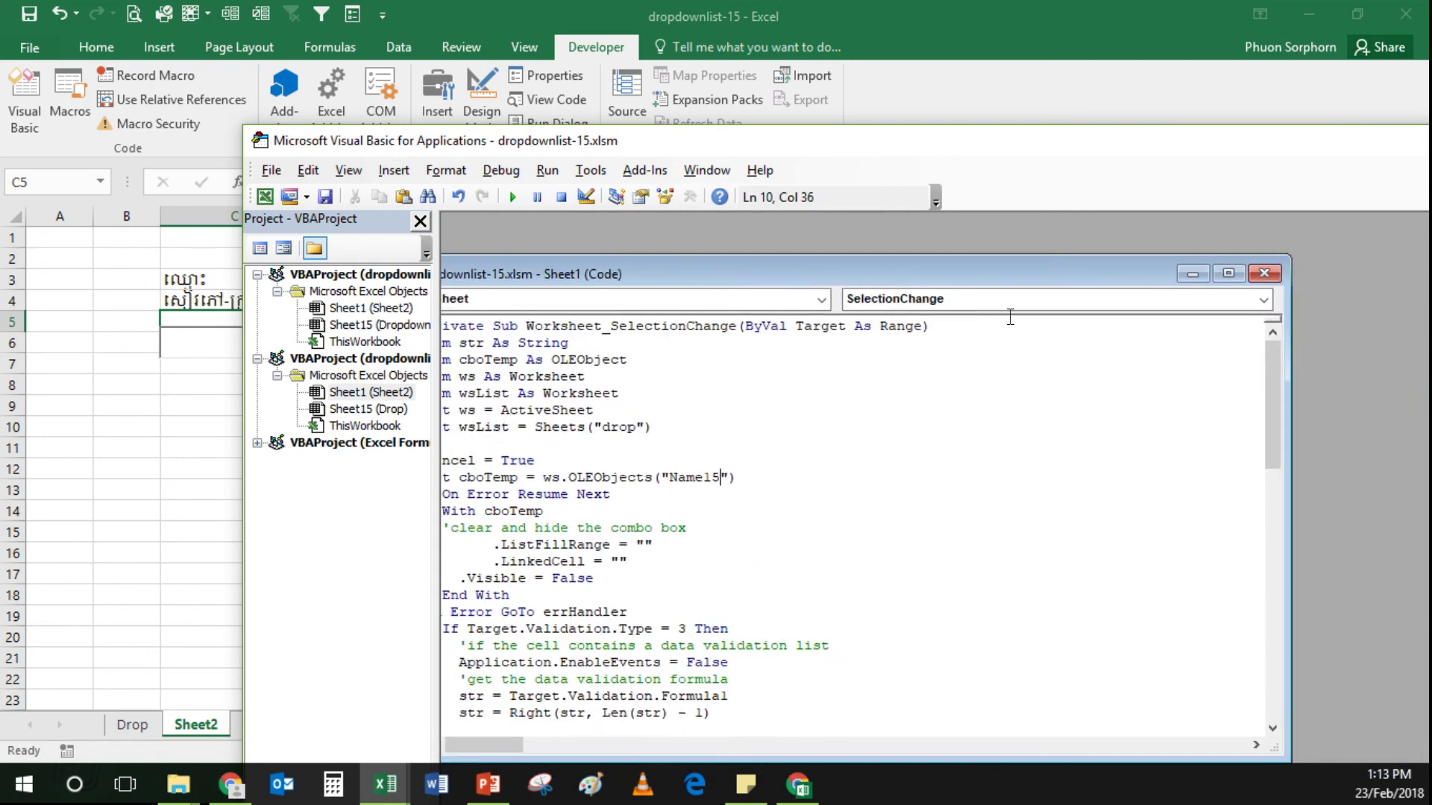
pyautogui.click(1263, 273)
pyautogui.moveTo(1127, 146); pyautogui.dragTo(757, 137)
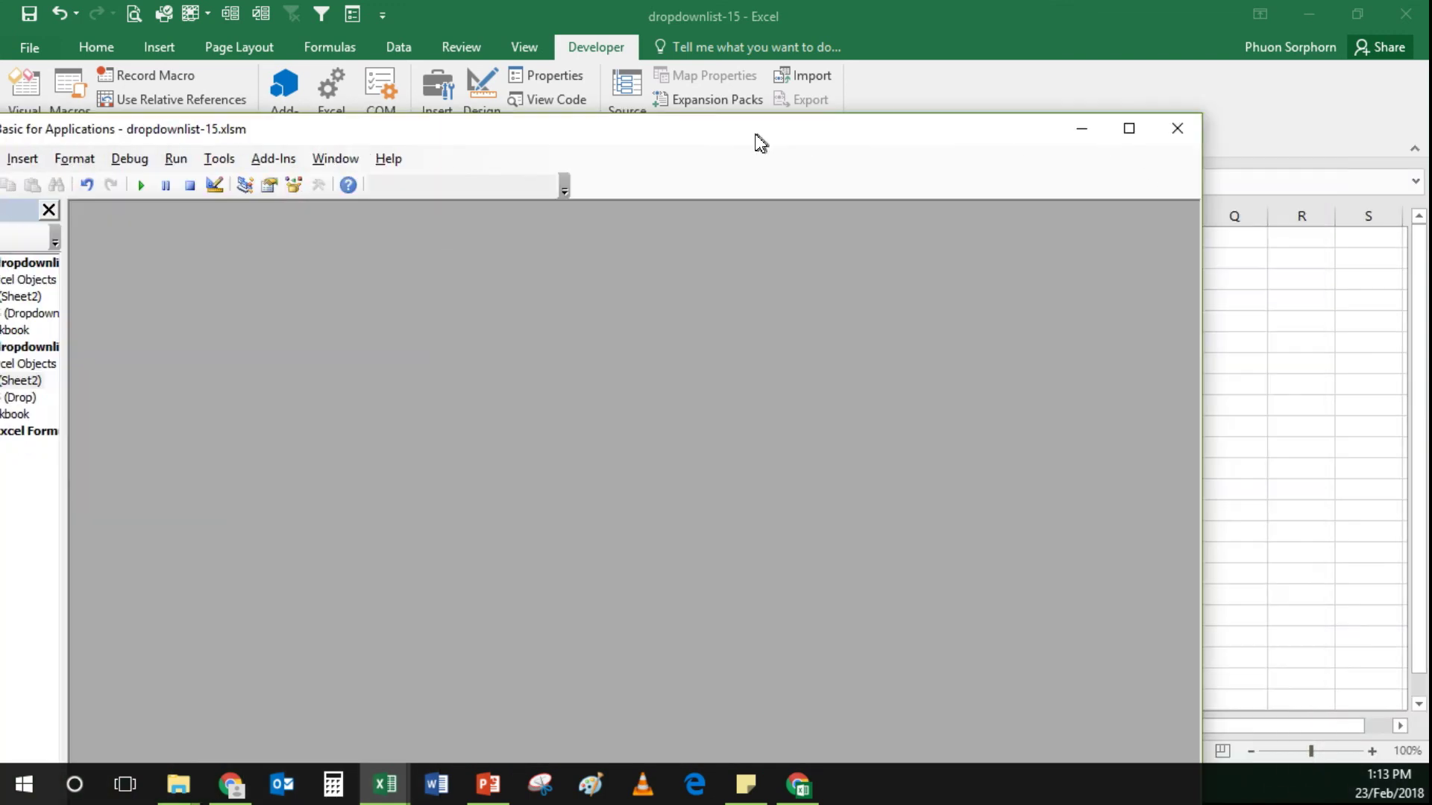
pyautogui.click(1176, 128)
# - Enter កាបូប-តូច in C6 using the combo box's autocomplete
pyautogui.click(231, 432)
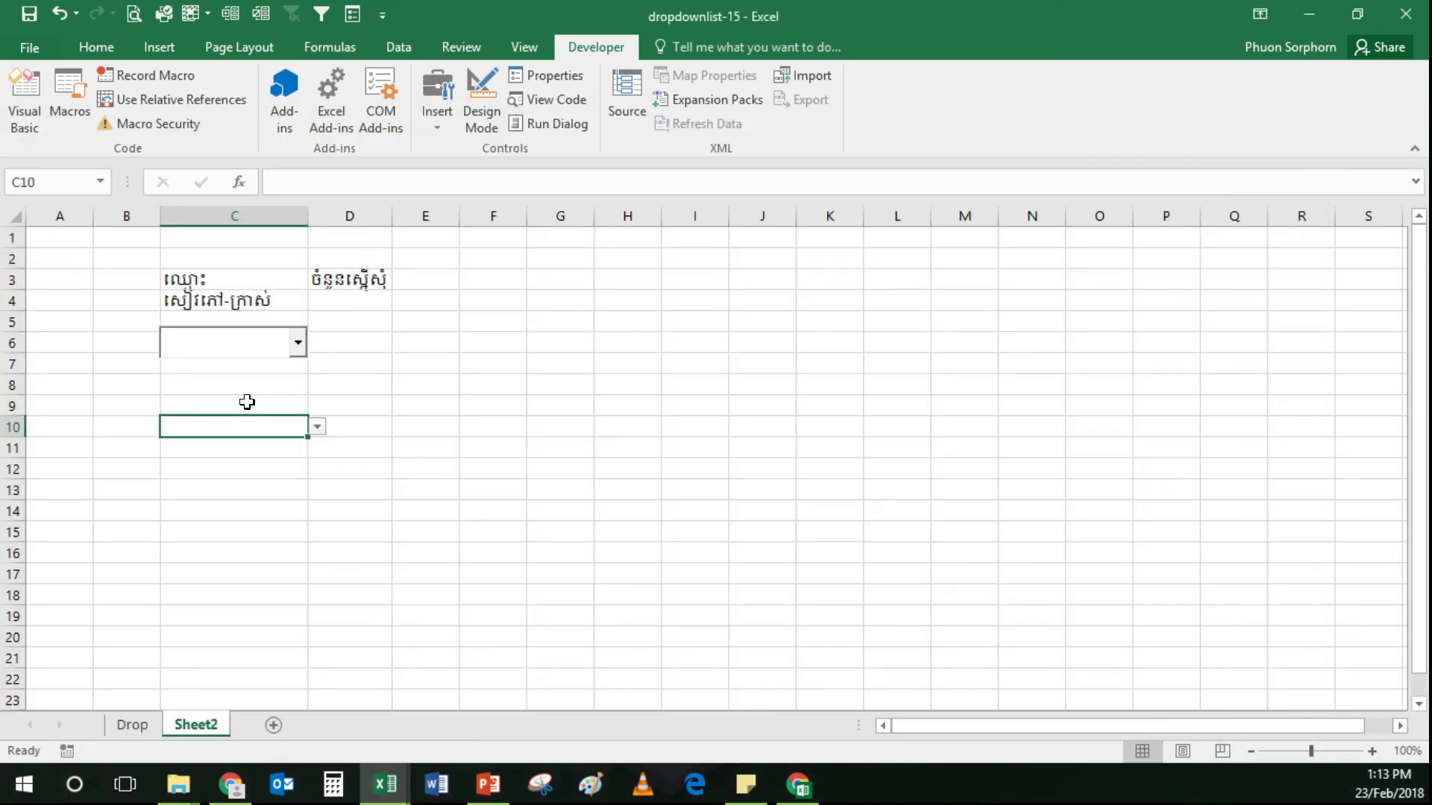
pyautogui.click(252, 370)
pyautogui.click(253, 339)
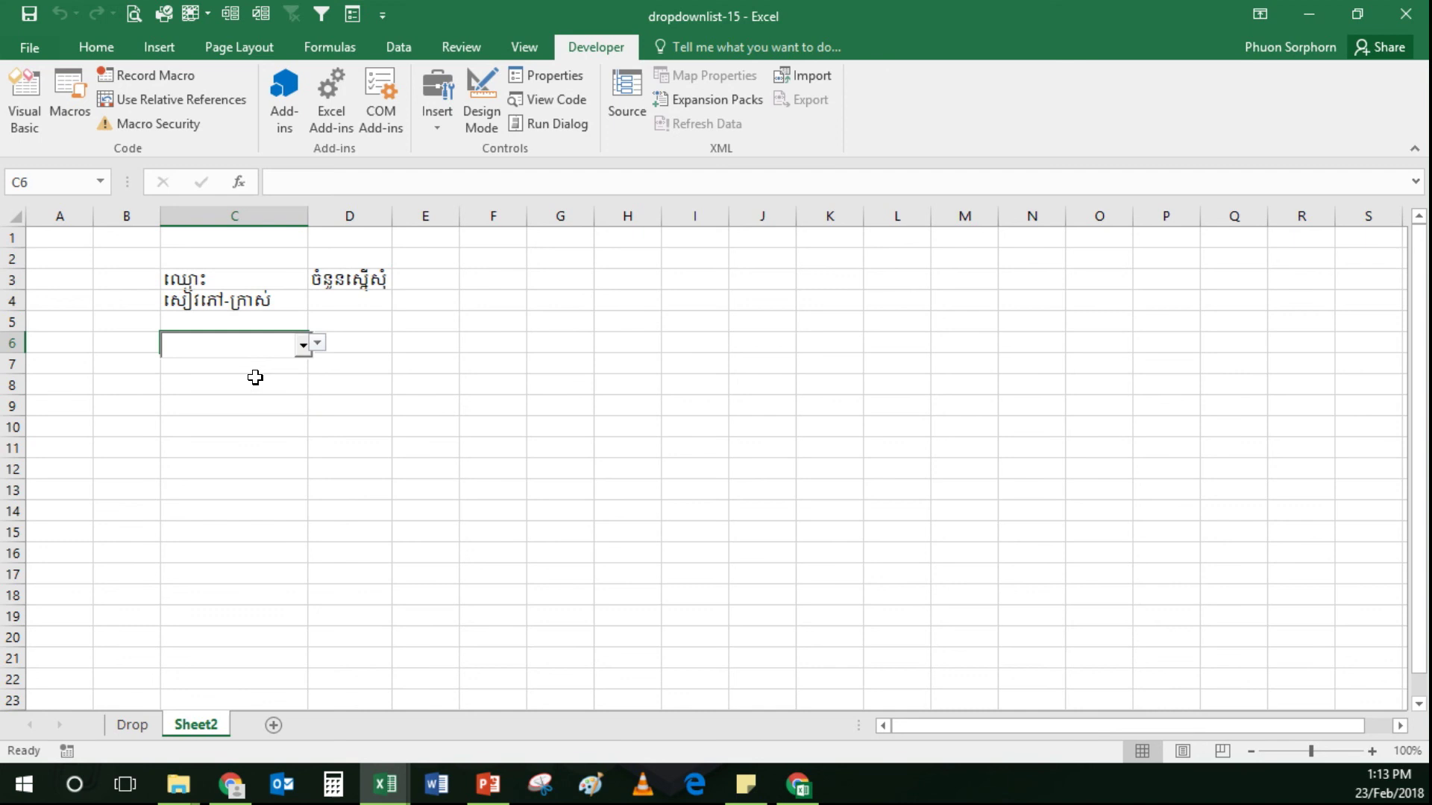
pyautogui.doubleClick(240, 342)
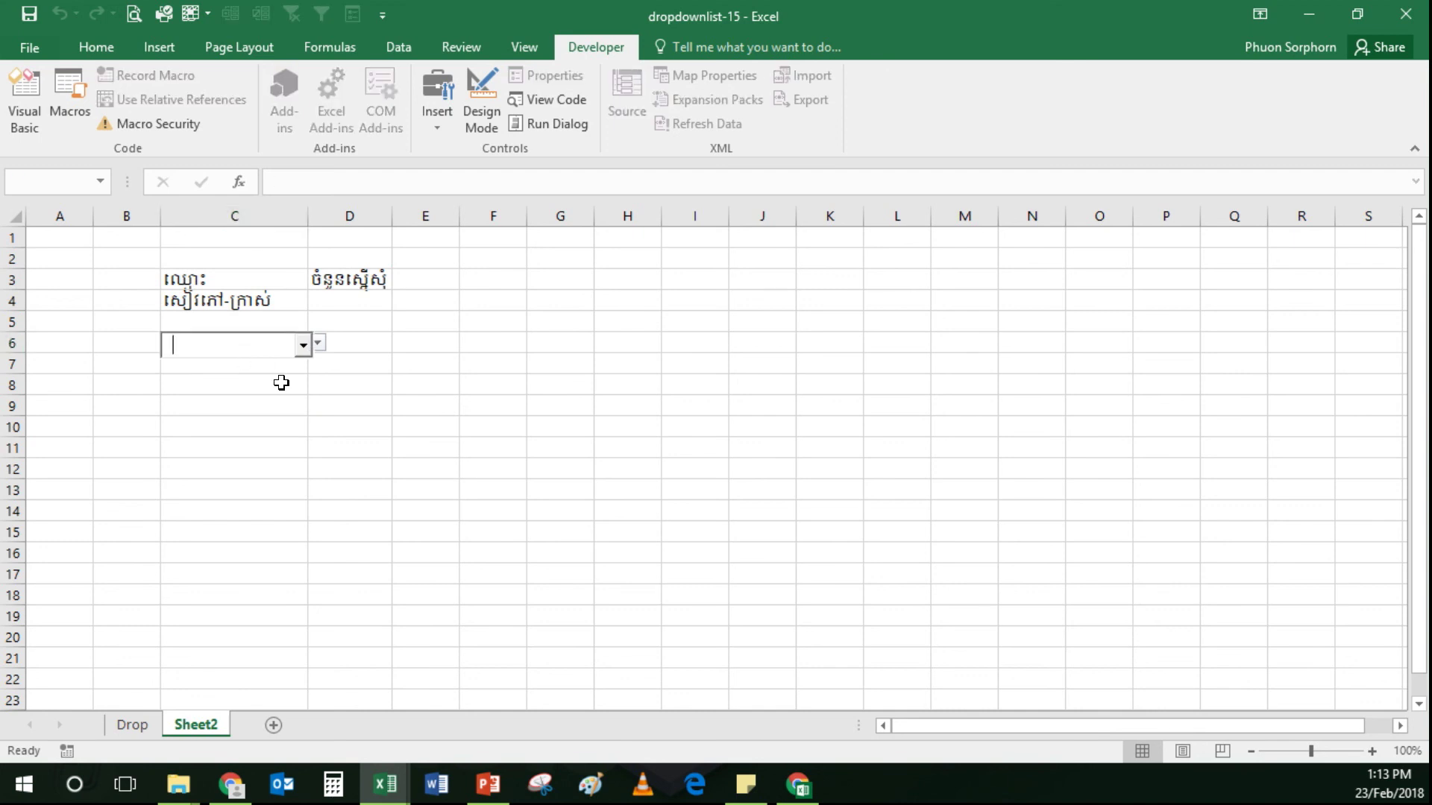
pyautogui.press('Down')
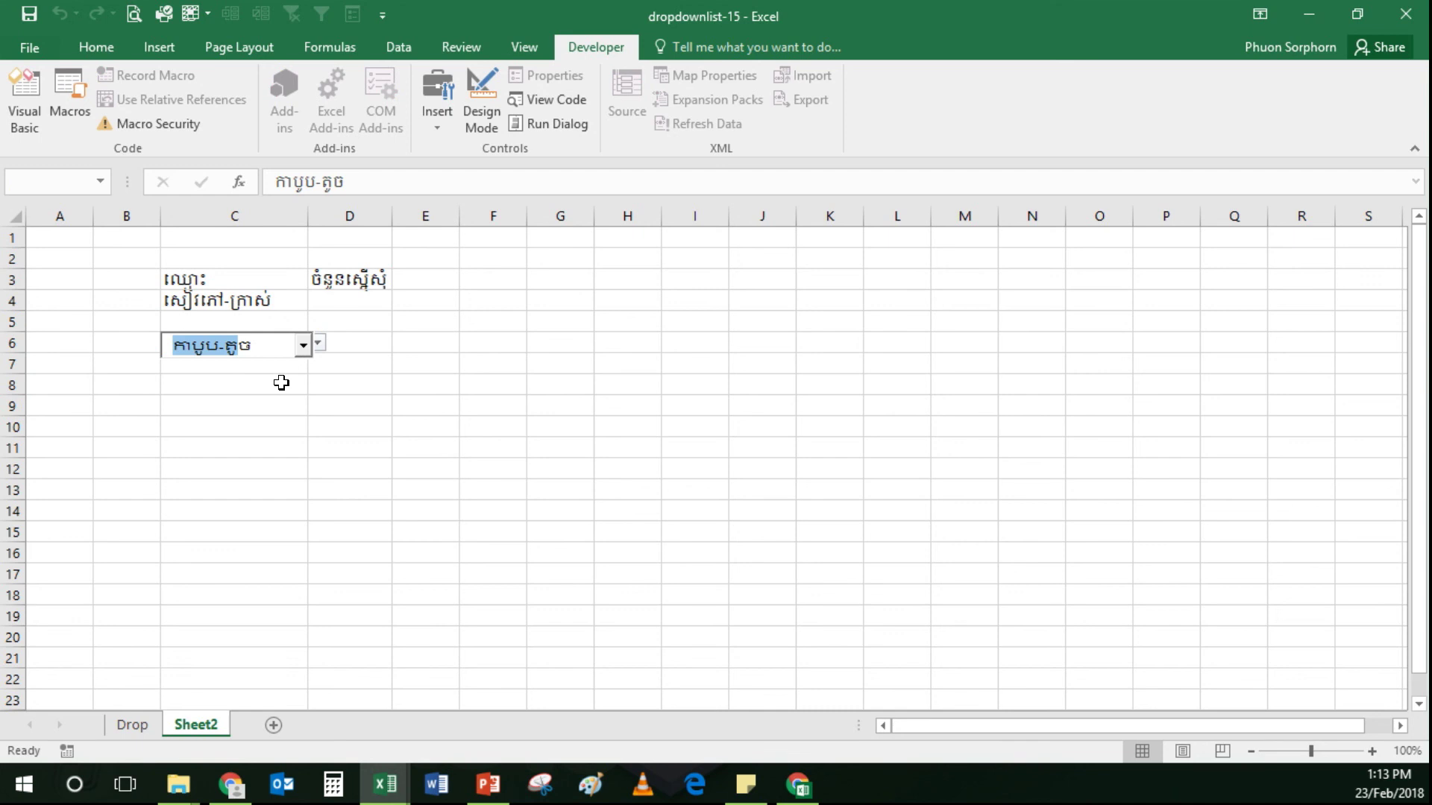
pyautogui.click(281, 383)
# - Enter សៀវភៅ-ក្រាស់ in C8 by typing ស, then click through other cells
pyautogui.doubleClick(249, 377)
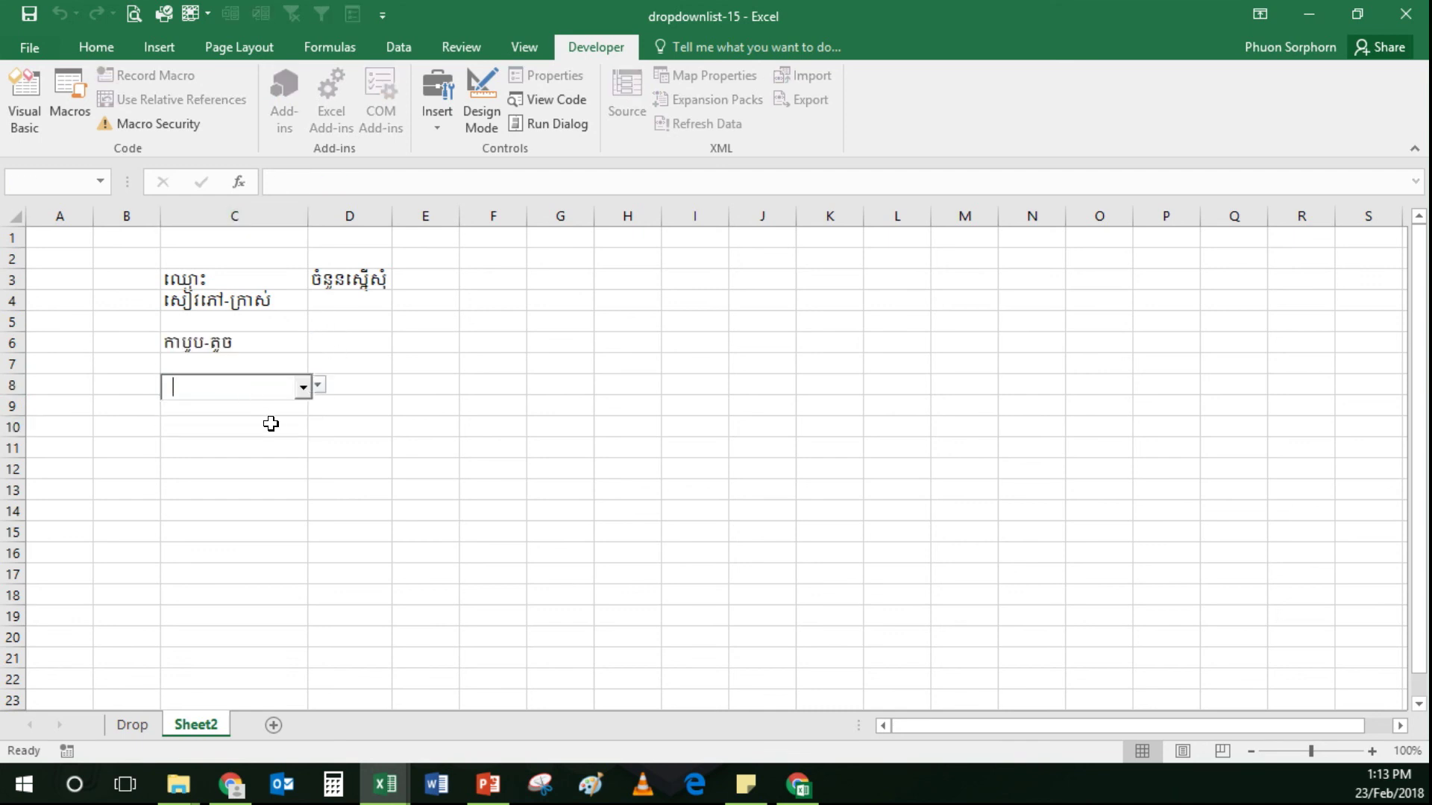
pyautogui.write('ច')
pyautogui.press('BackSpace')
pyautogui.write('សៀវភៅ-ក្រាស់')
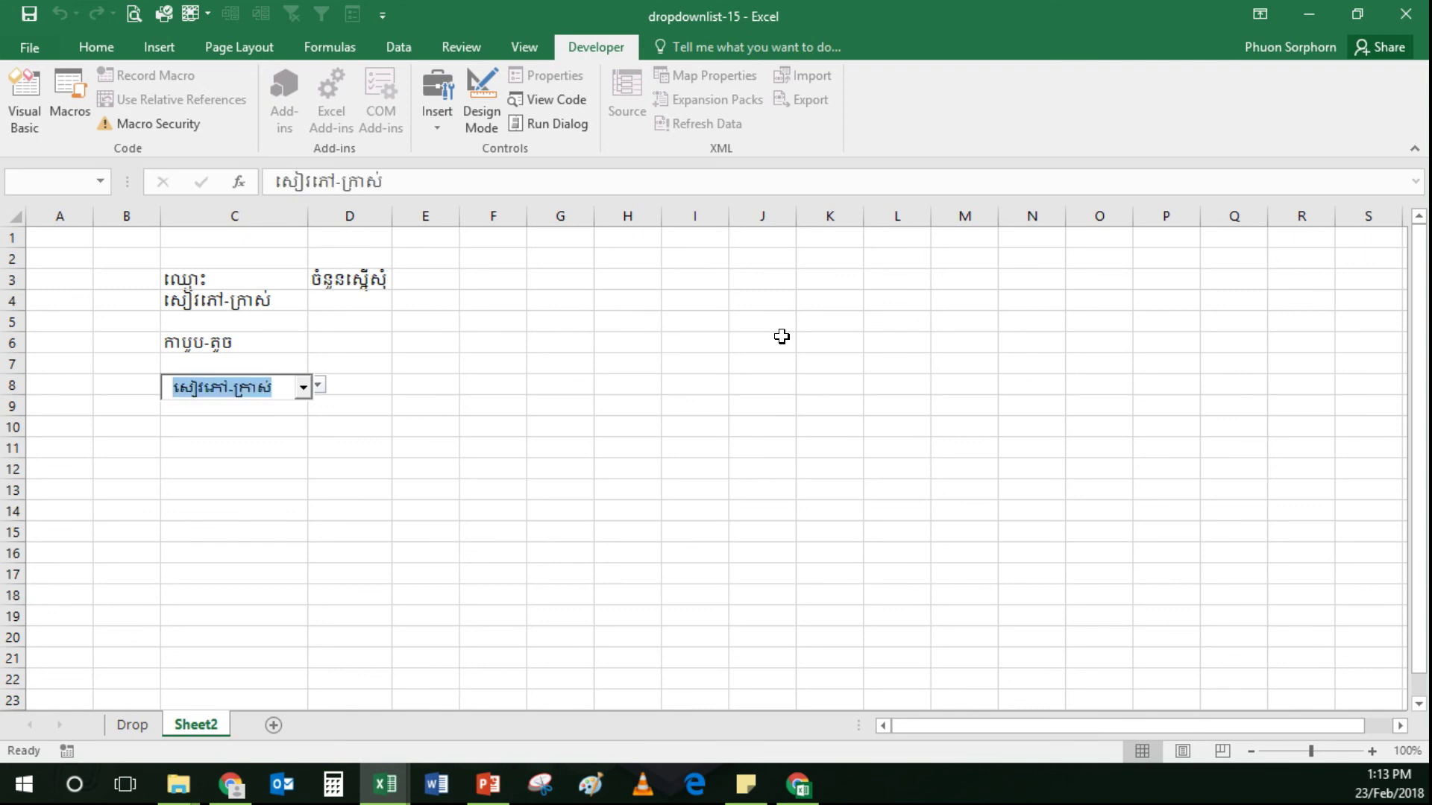
pyautogui.click(493, 462)
pyautogui.click(244, 473)
pyautogui.click(262, 438)
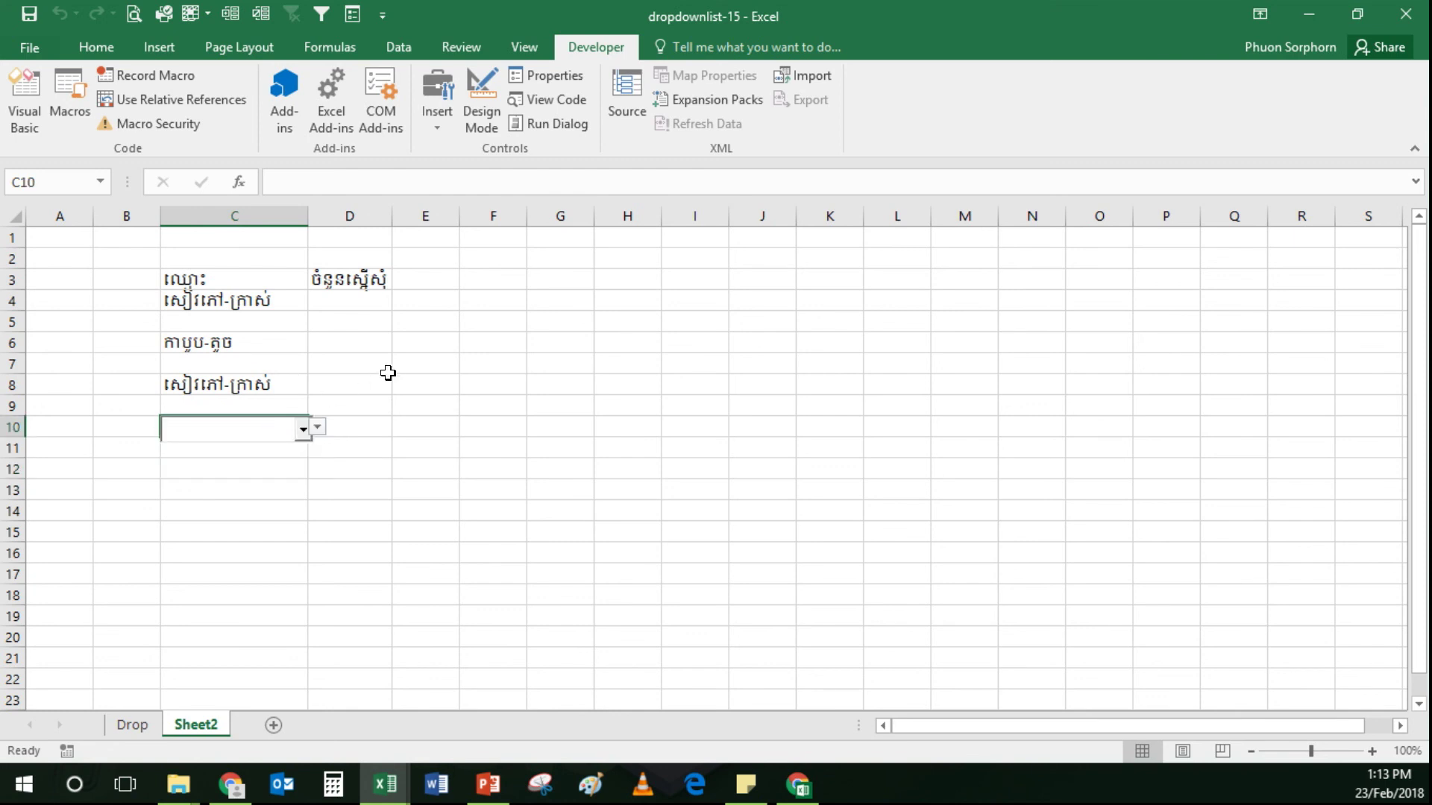
pyautogui.click(386, 369)
pyautogui.click(250, 368)
pyautogui.click(246, 447)
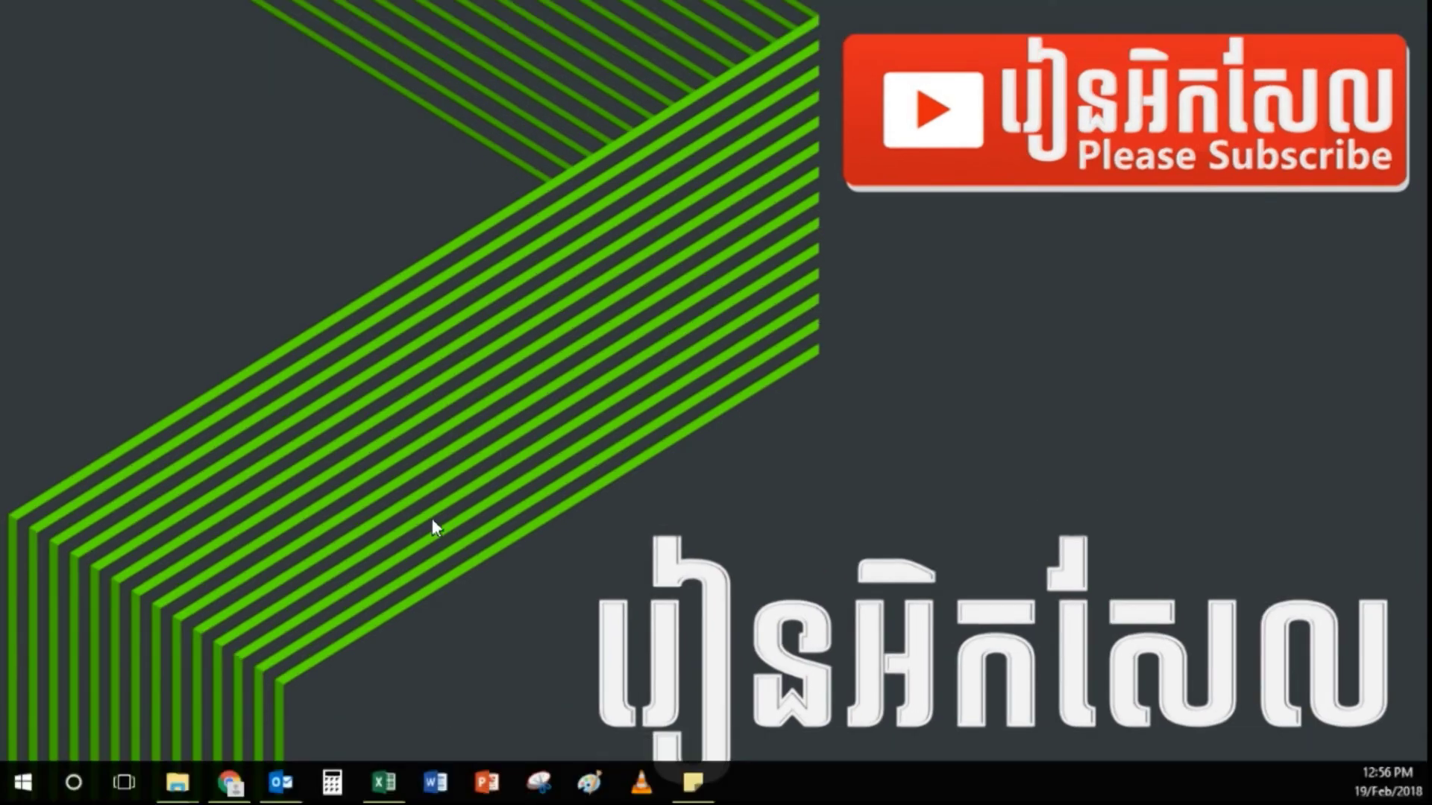
# - Find the រៀនអិកសែល channel on YouTube, subscribe, and turn on notifications
pyautogui.click(229, 782)
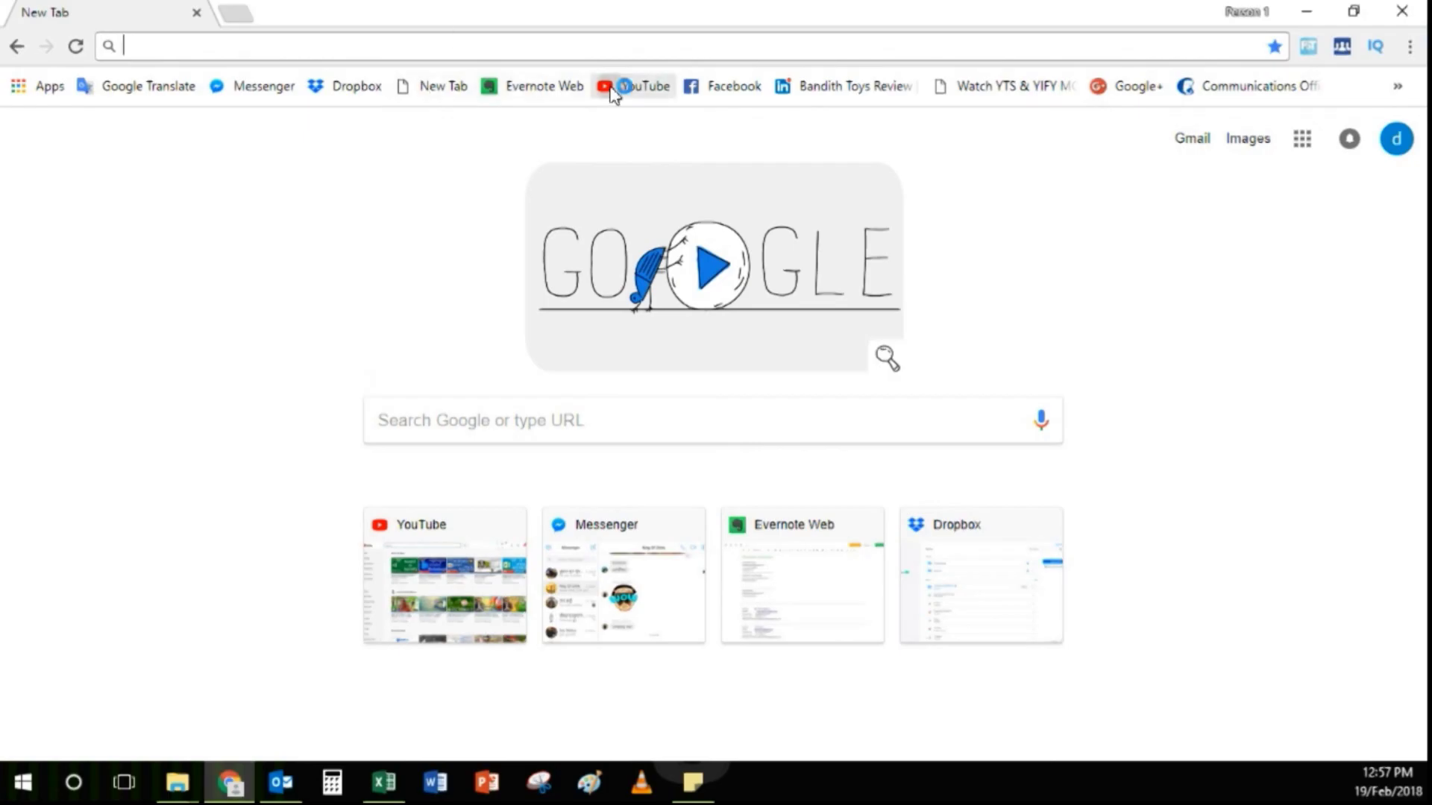
pyautogui.click(611, 88)
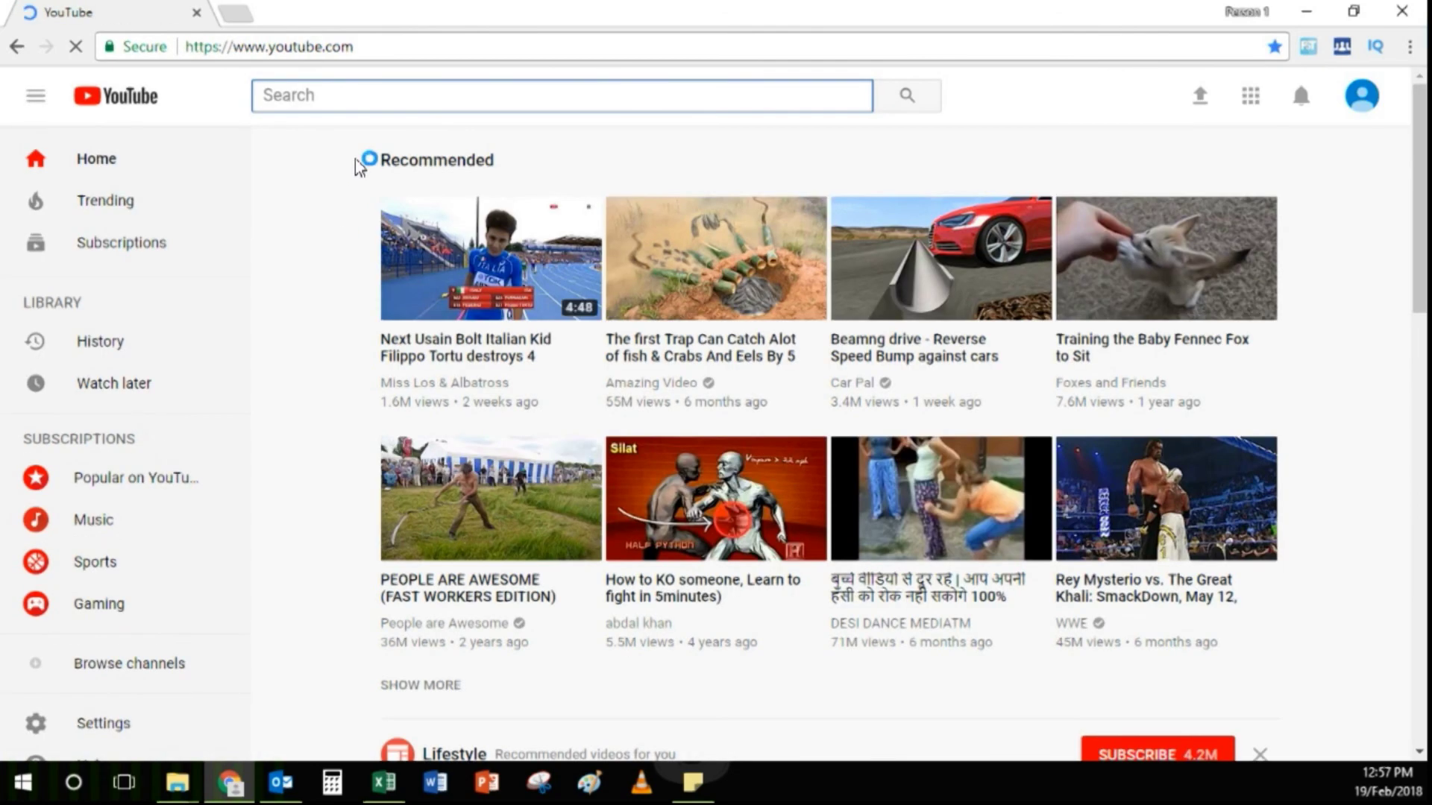
pyautogui.write('រៀន')
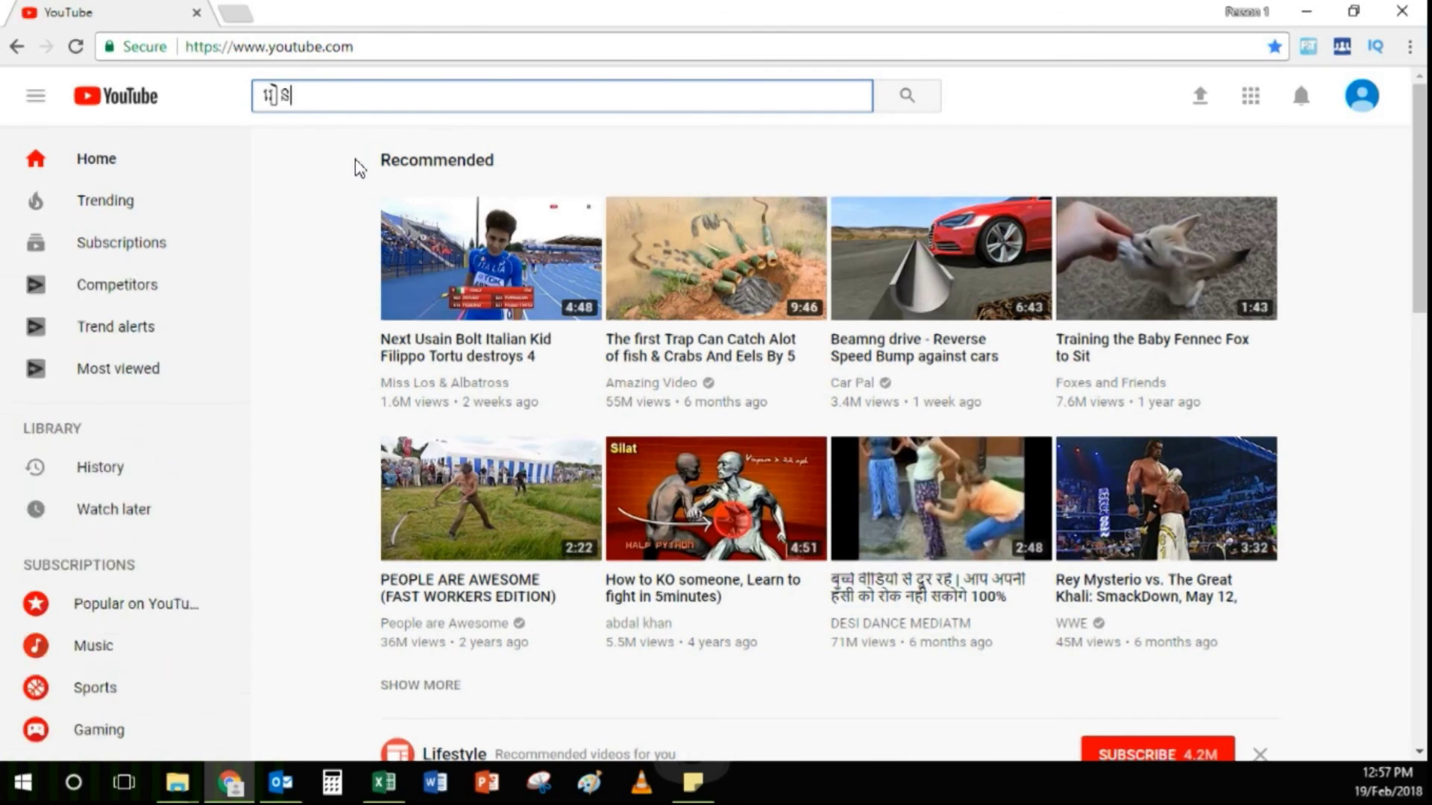
pyautogui.write('អិកស')
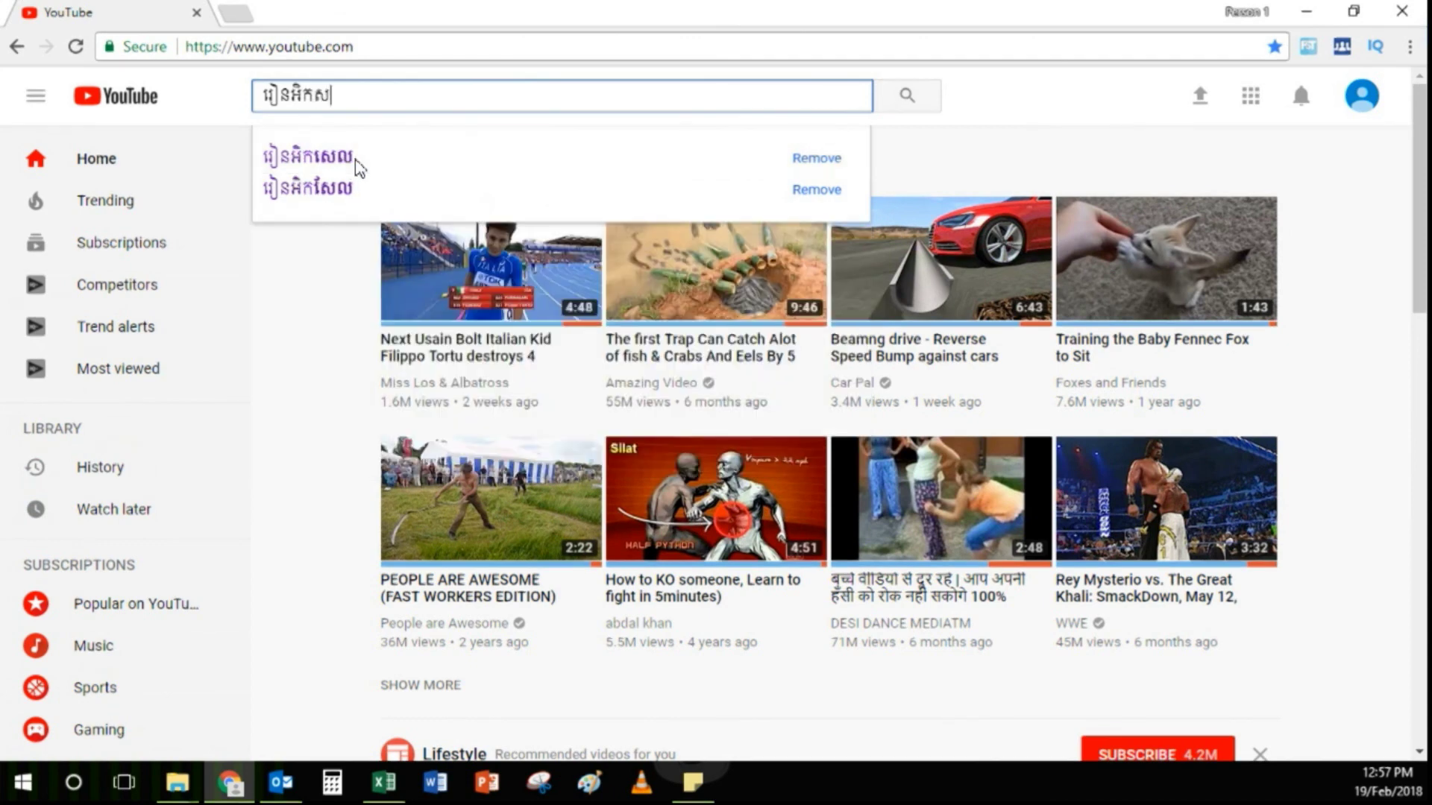
pyautogui.write('ែល')
pyautogui.press('Return')
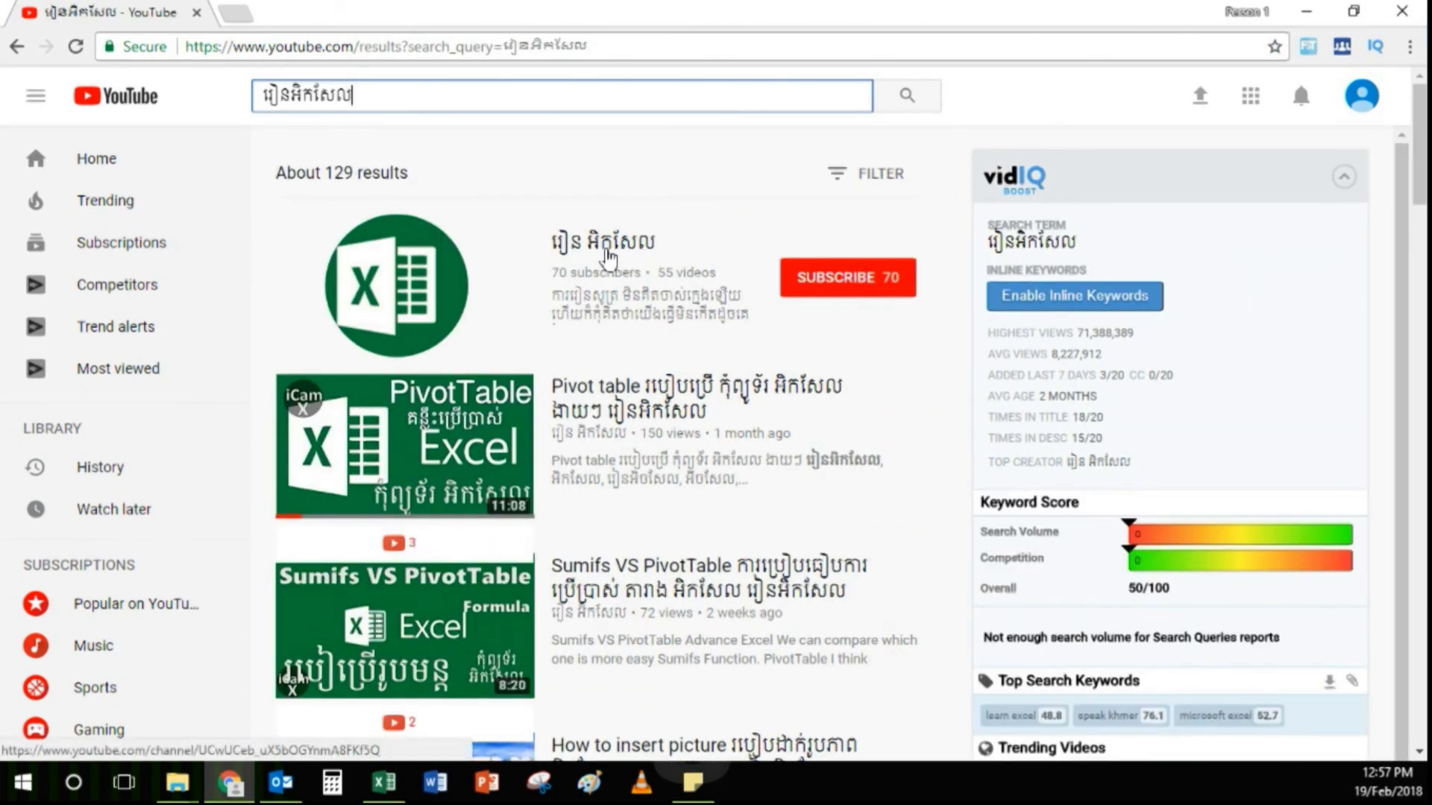
pyautogui.click(608, 254)
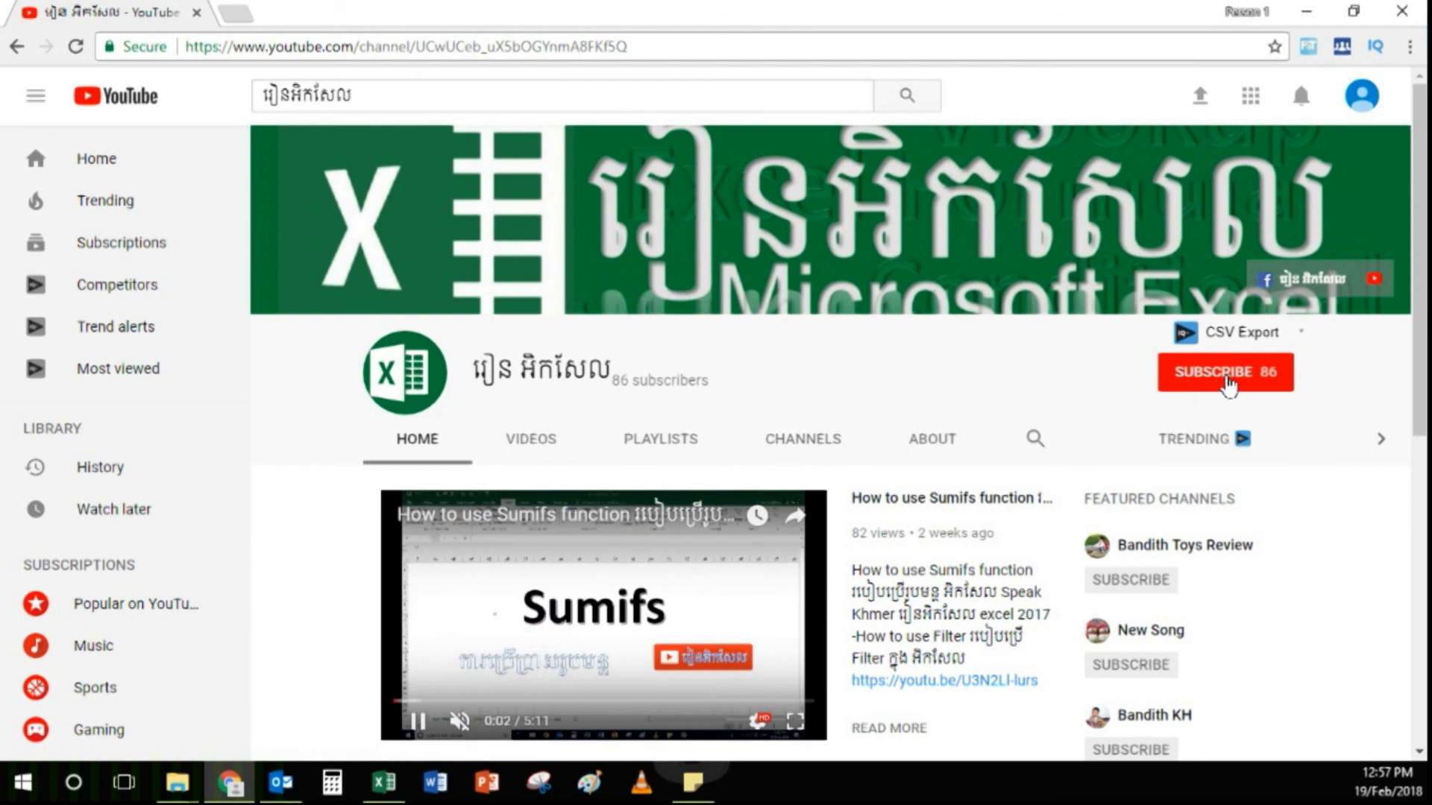
pyautogui.click(1225, 377)
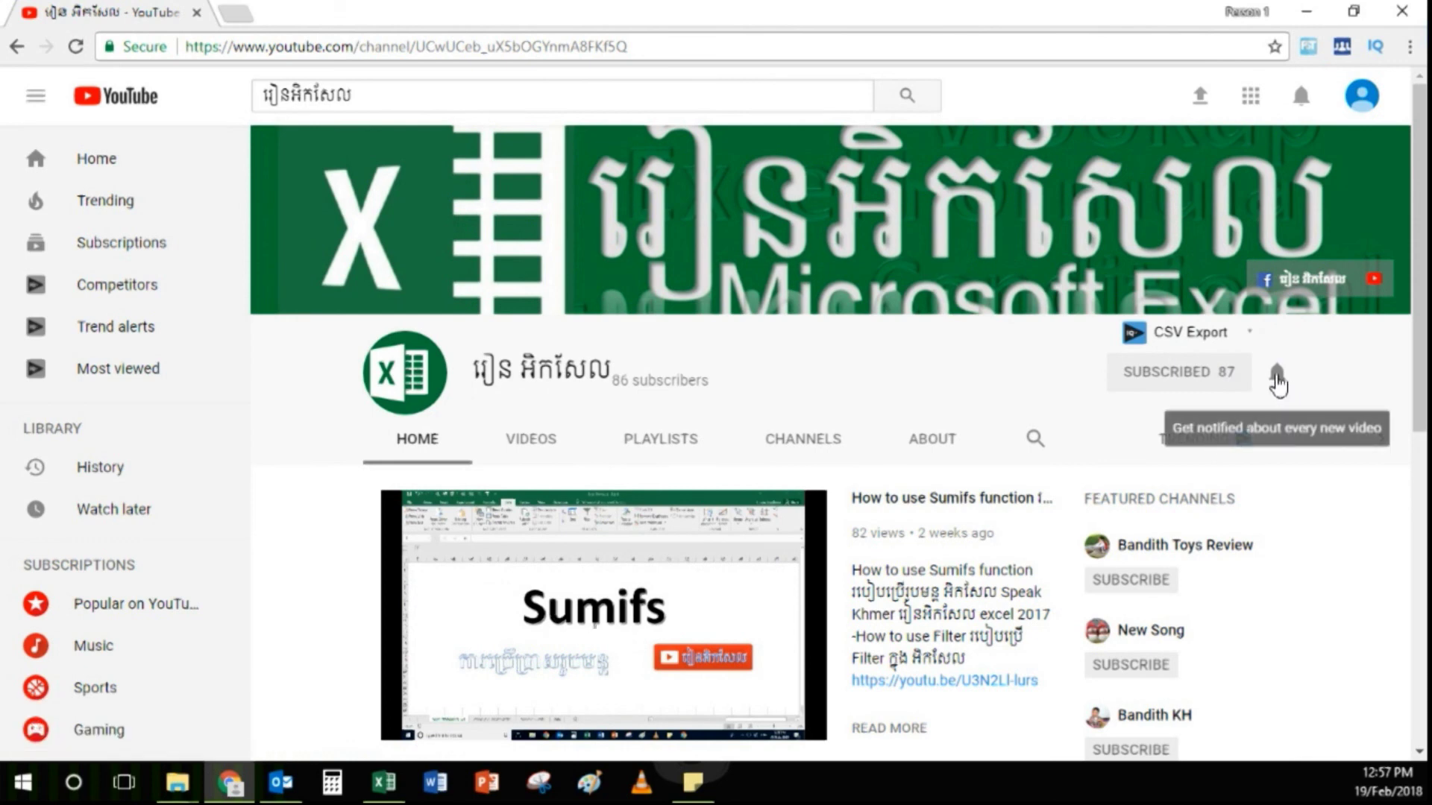
pyautogui.click(1275, 377)
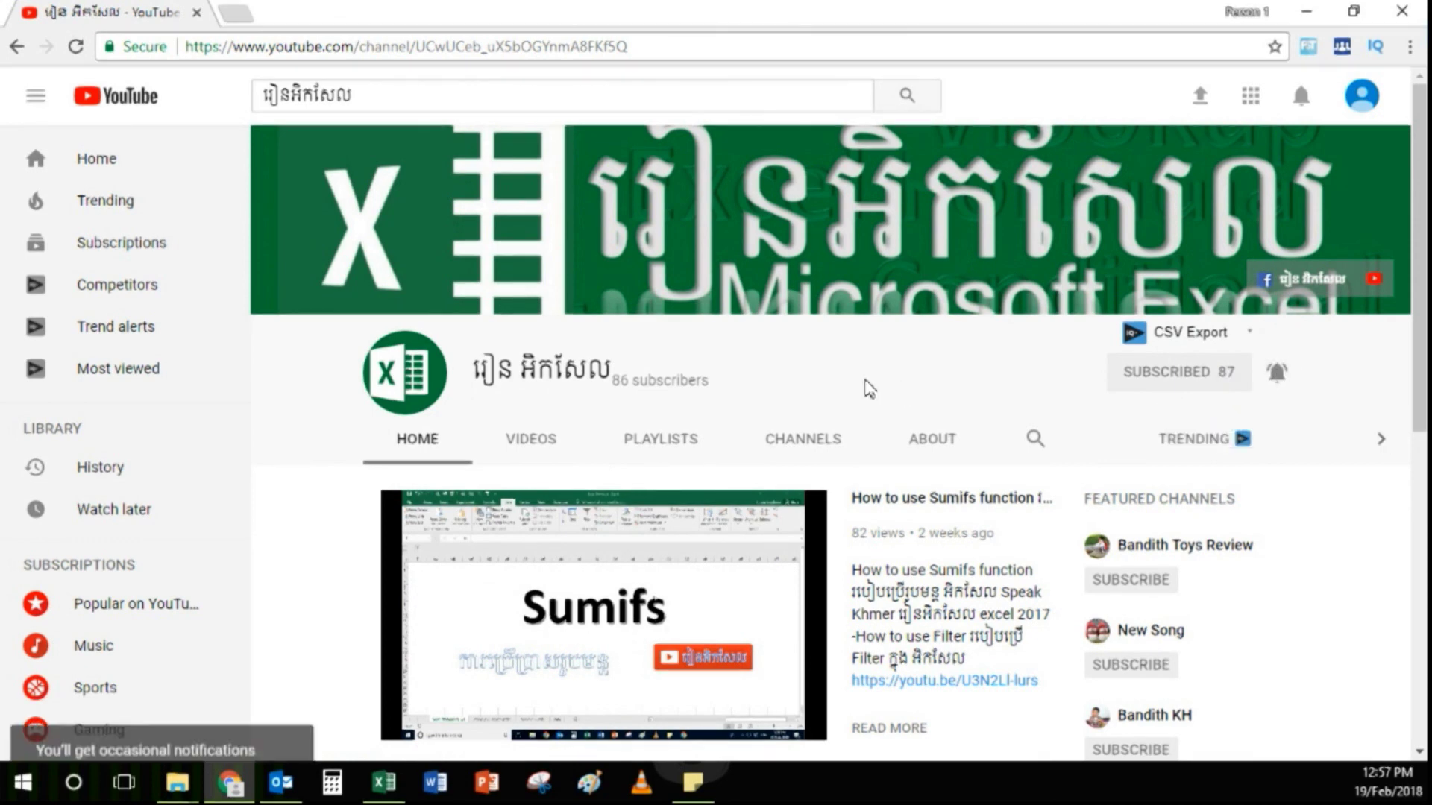